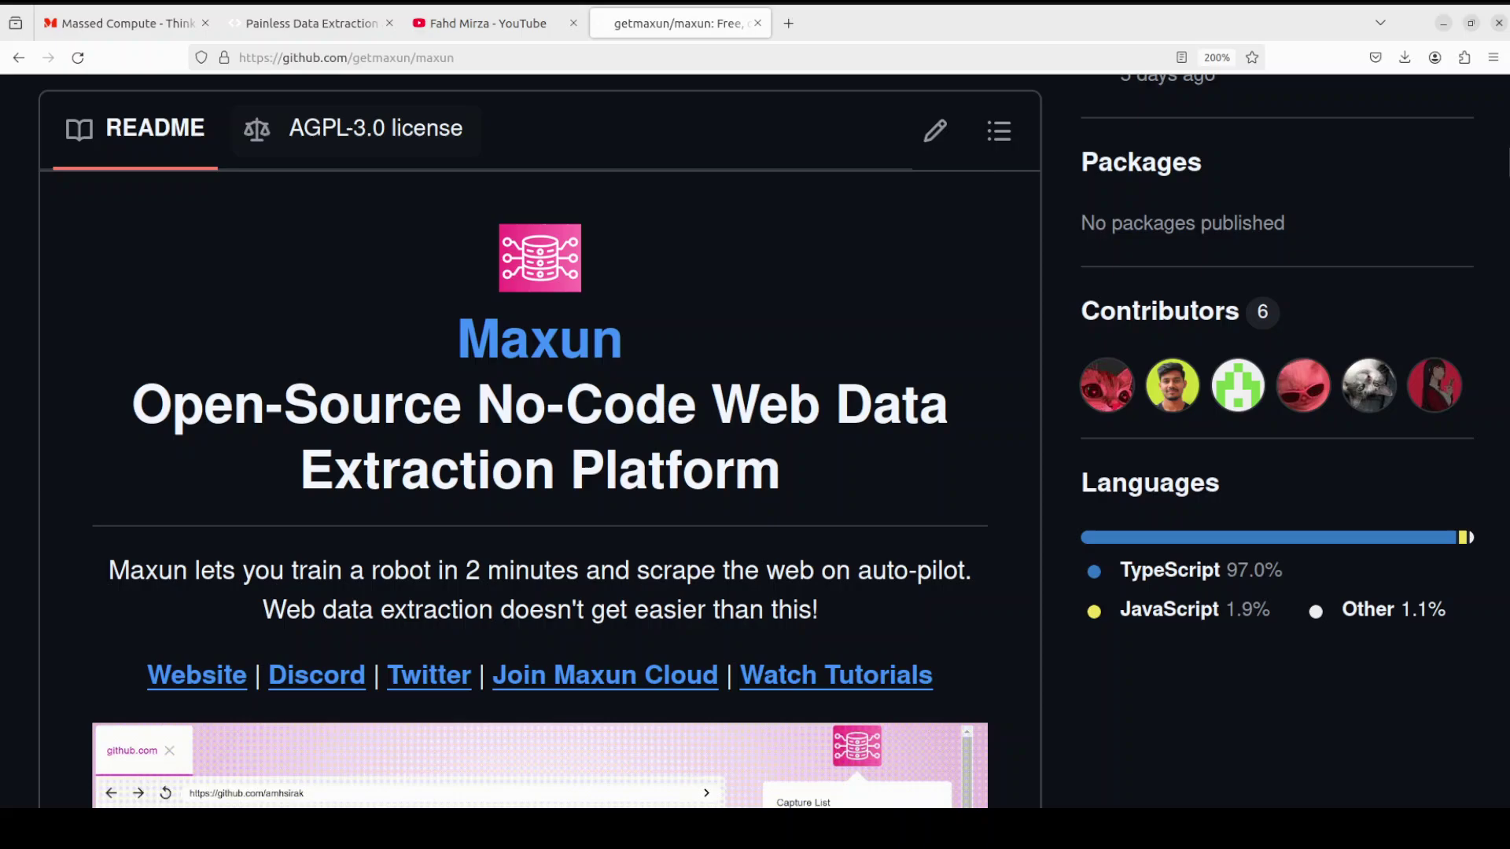
Switch from the getmaxun/maxun GitHub page to the AgentQL 'Painless Data Extraction' tab.
{"action": "left_click", "coordinate": [302, 23]}
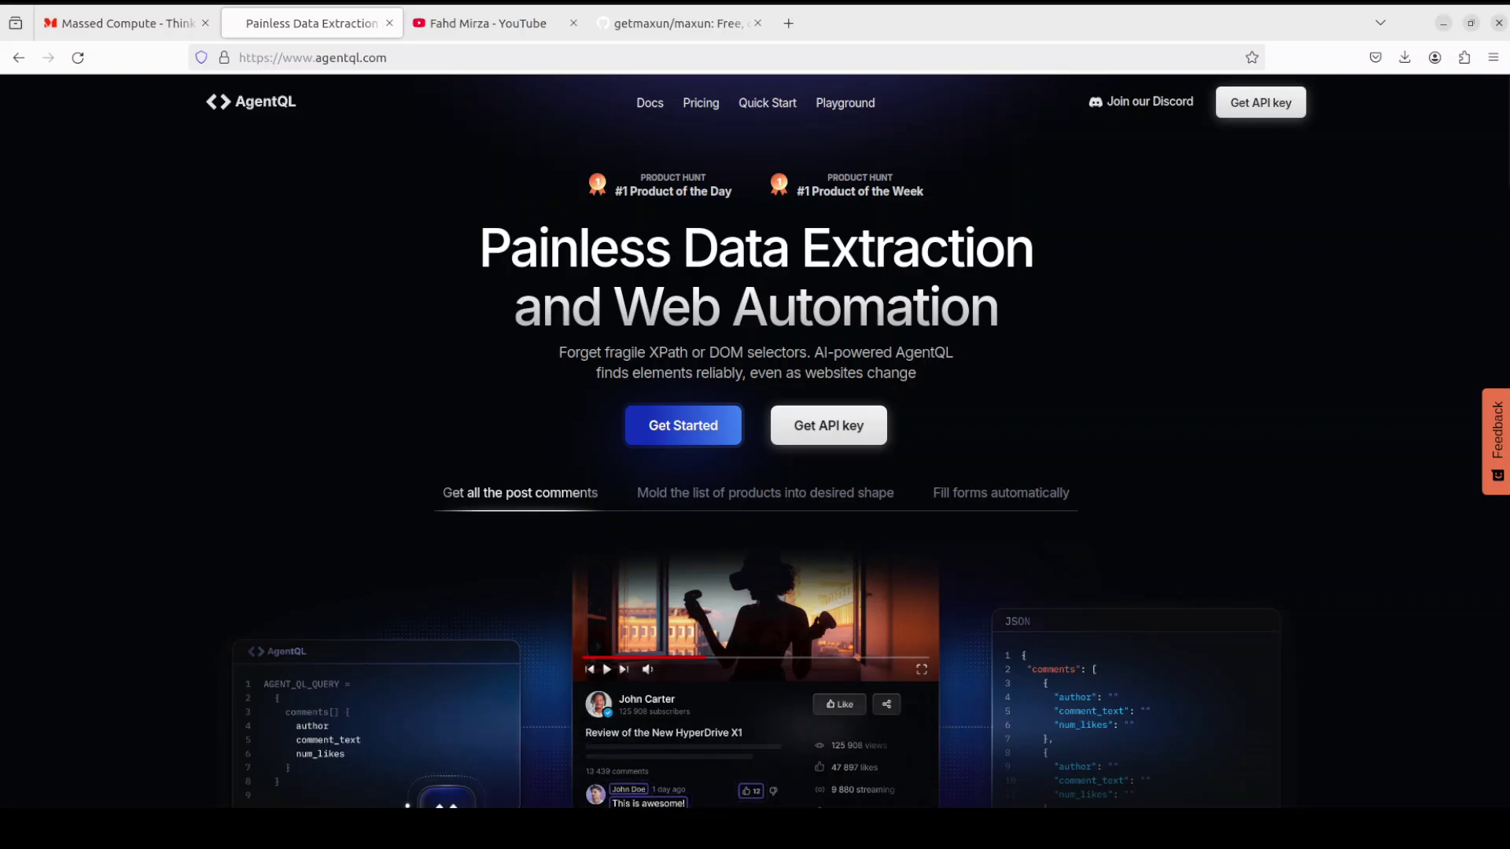
Return to the getmaxun/maxun GitHub repository tab showing the Maxun README.
{"action": "left_click", "coordinate": [666, 24]}
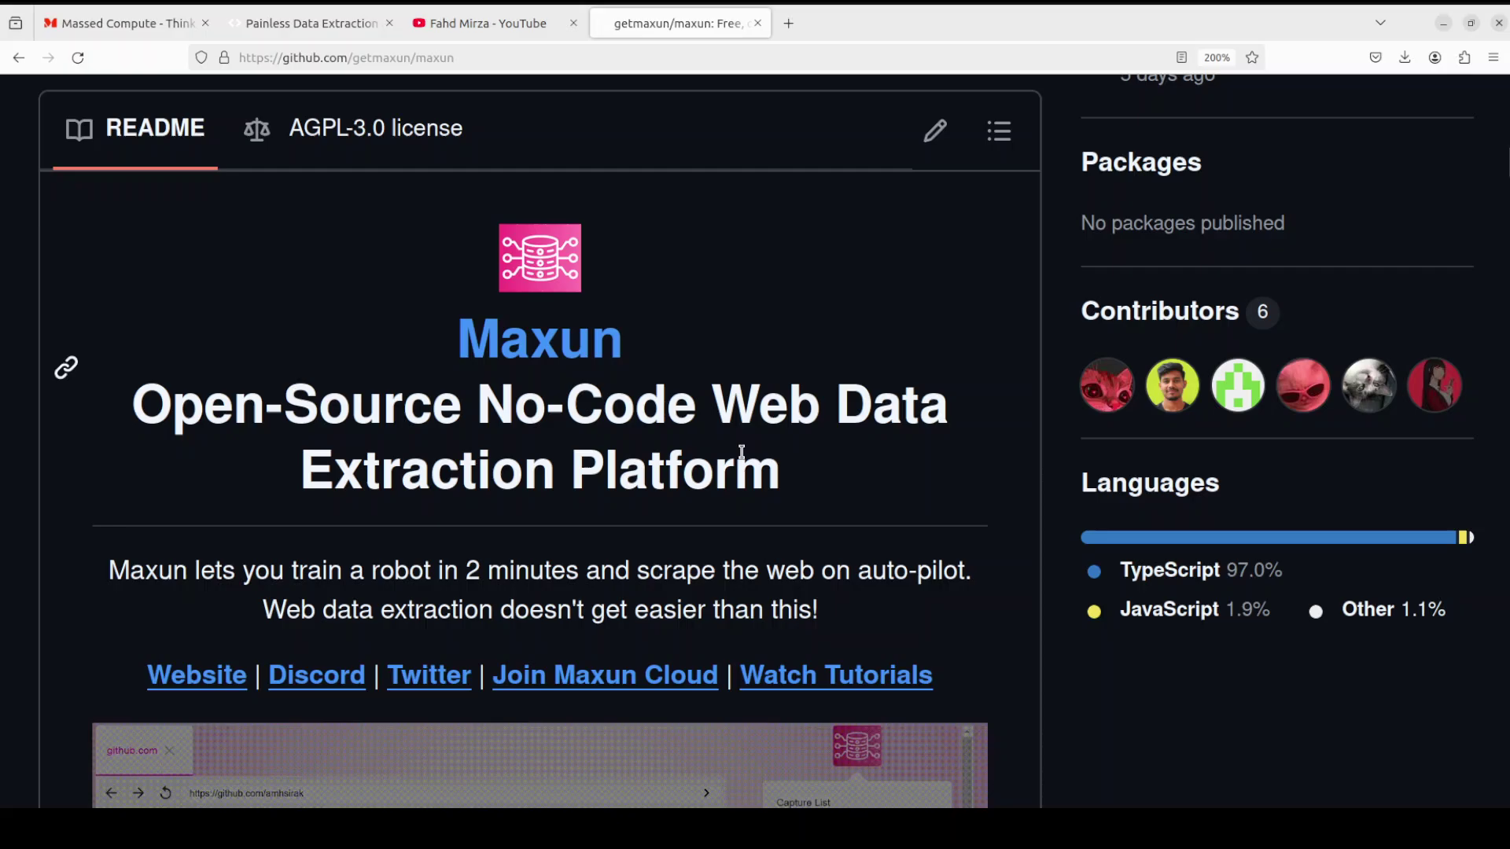
In the terminal, create the conda environment 'ai' with python=3.11 from a pasted command.
{"action": "left_click", "coordinate": [10, 202]}
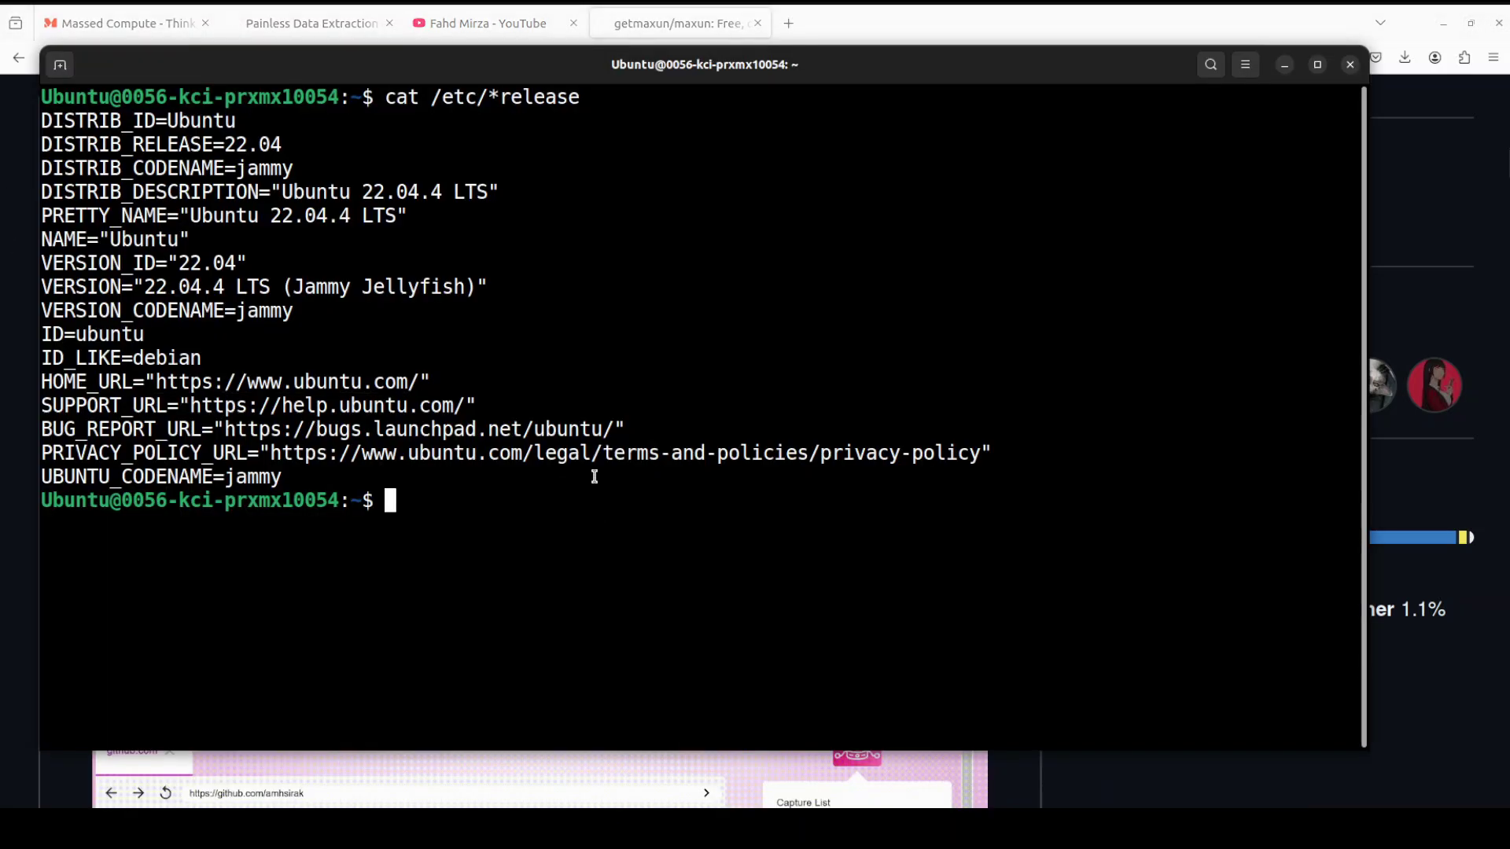
{"action": "right_click", "coordinate": [696, 288]}
{"action": "left_click", "coordinate": [826, 339]}
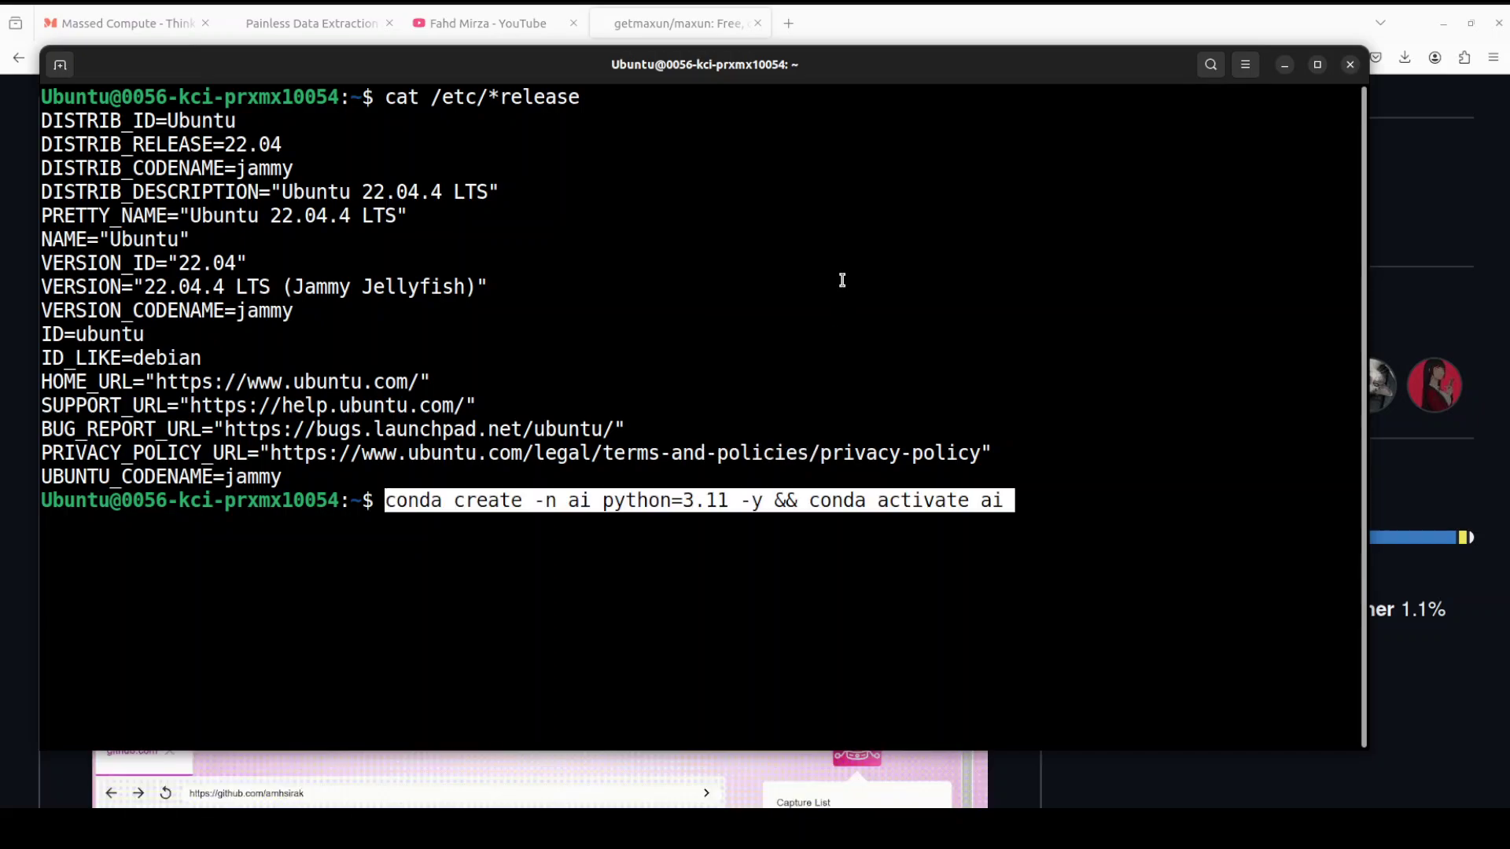
{"action": "key", "text": "Return"}
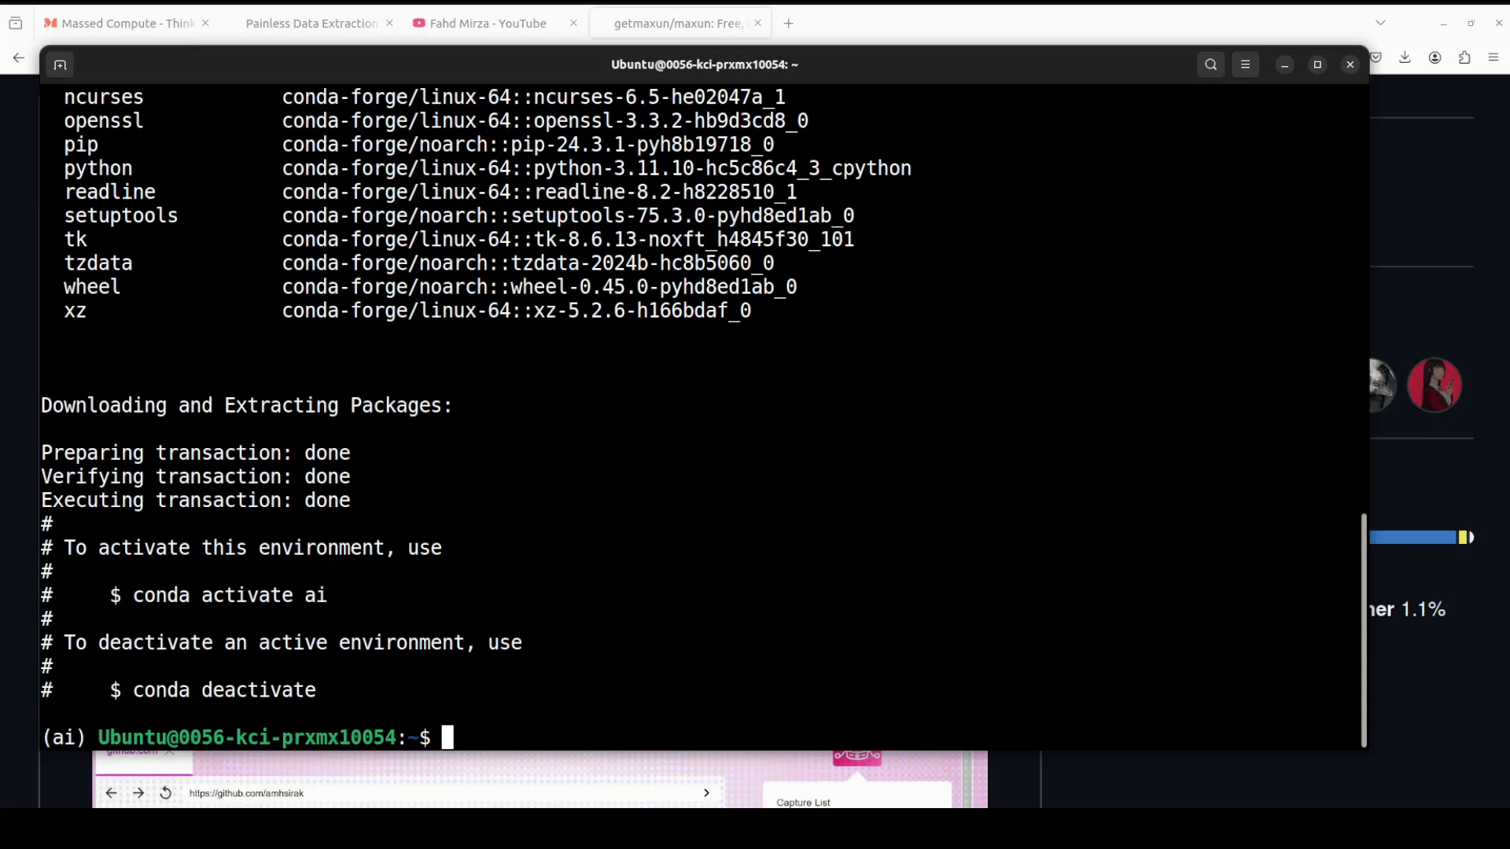
Clear the terminal screen and enter the docker --version check.
{"action": "type", "text": "clea"}
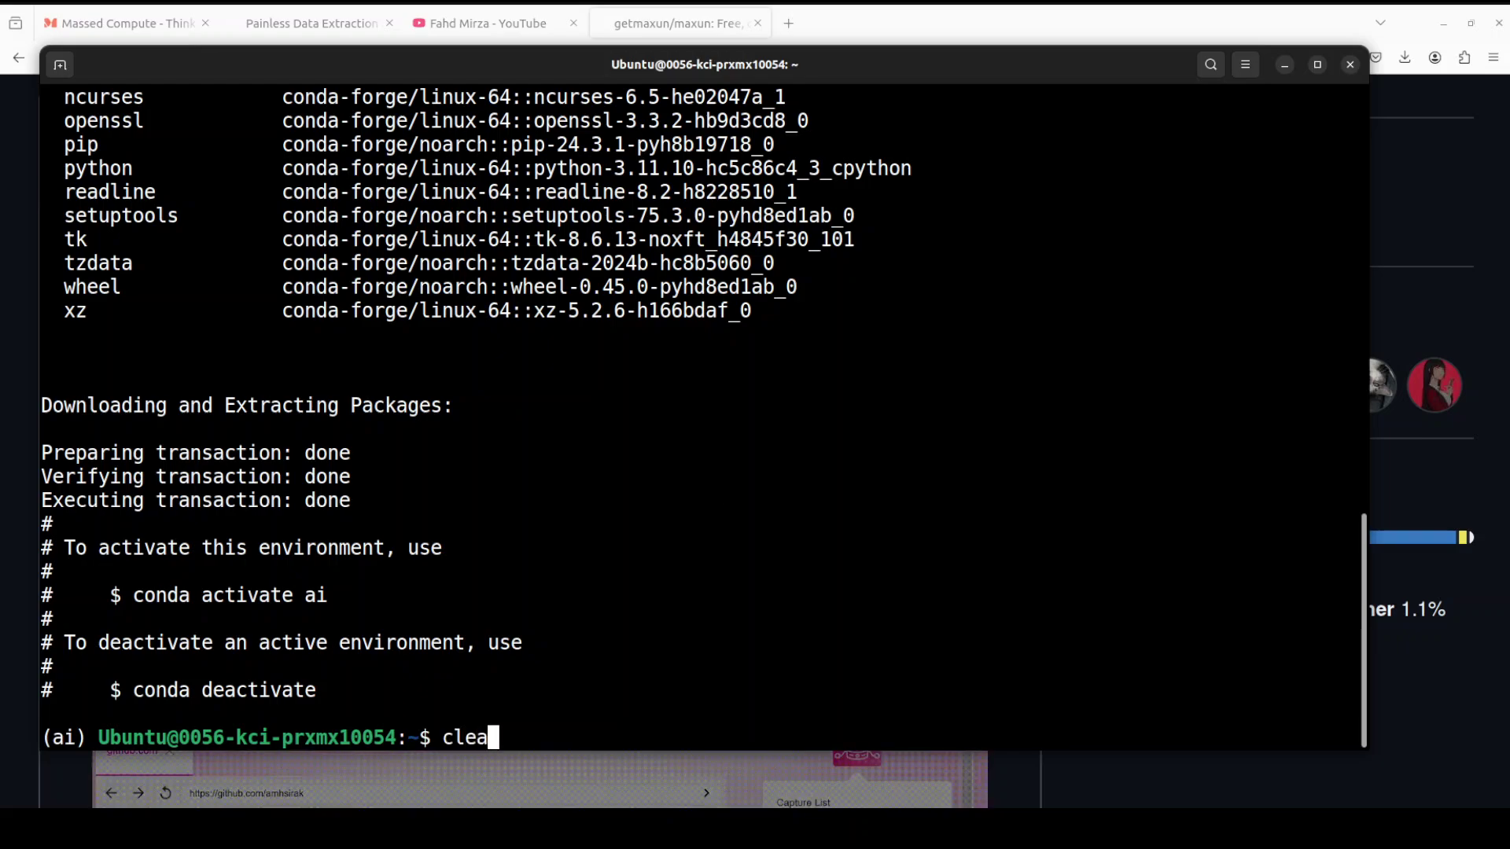
{"action": "type", "text": "r"}
{"action": "key", "text": "Return"}
{"action": "type", "text": "docker --version"}
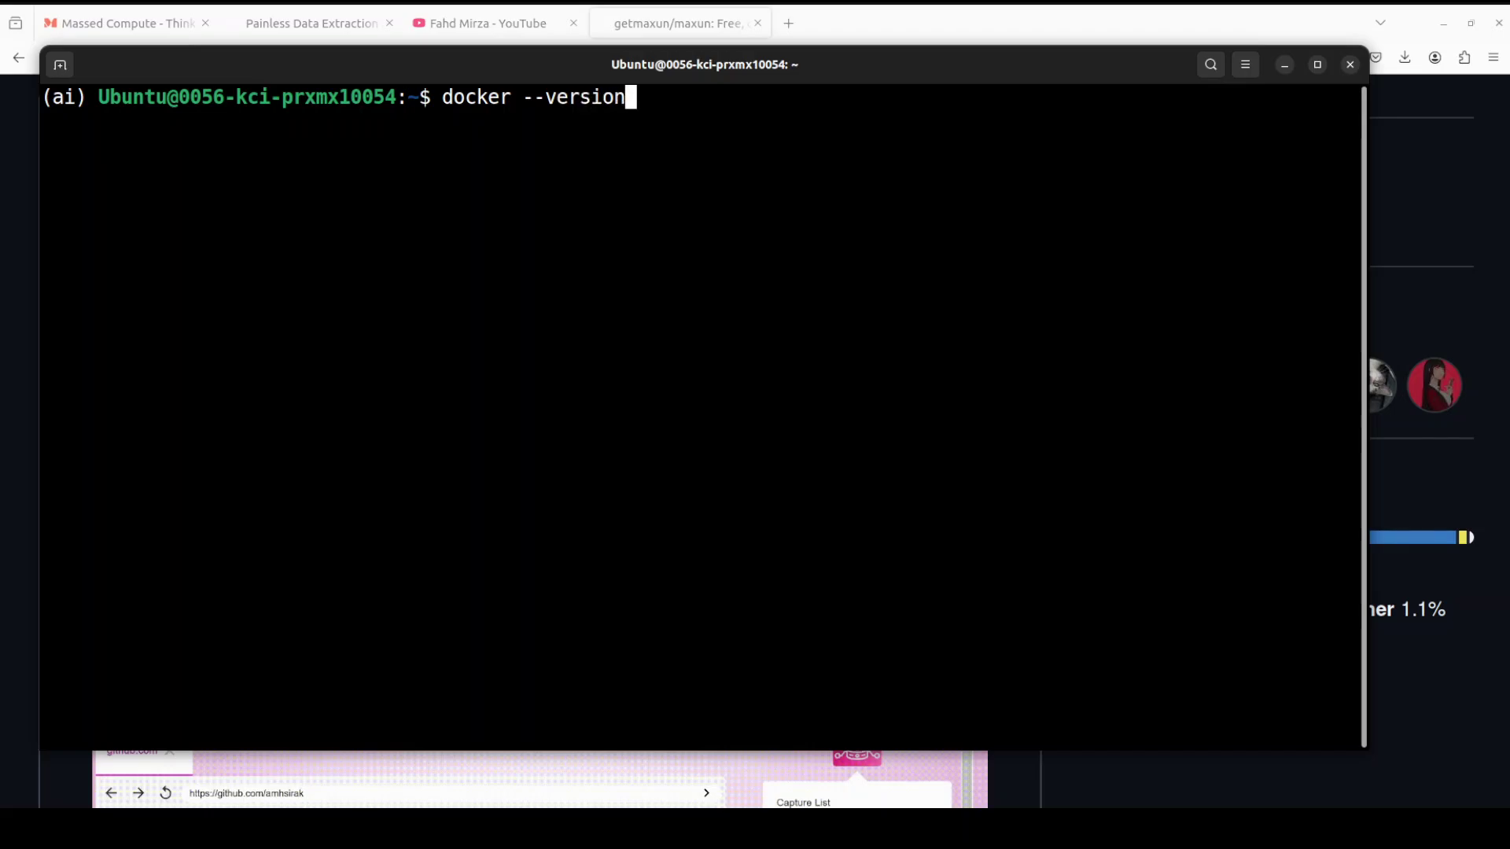
Confirm Docker 27.3.1 is installed, then run sudo chmod 666 /var/run/docker.sock.
{"action": "key", "text": "Return"}
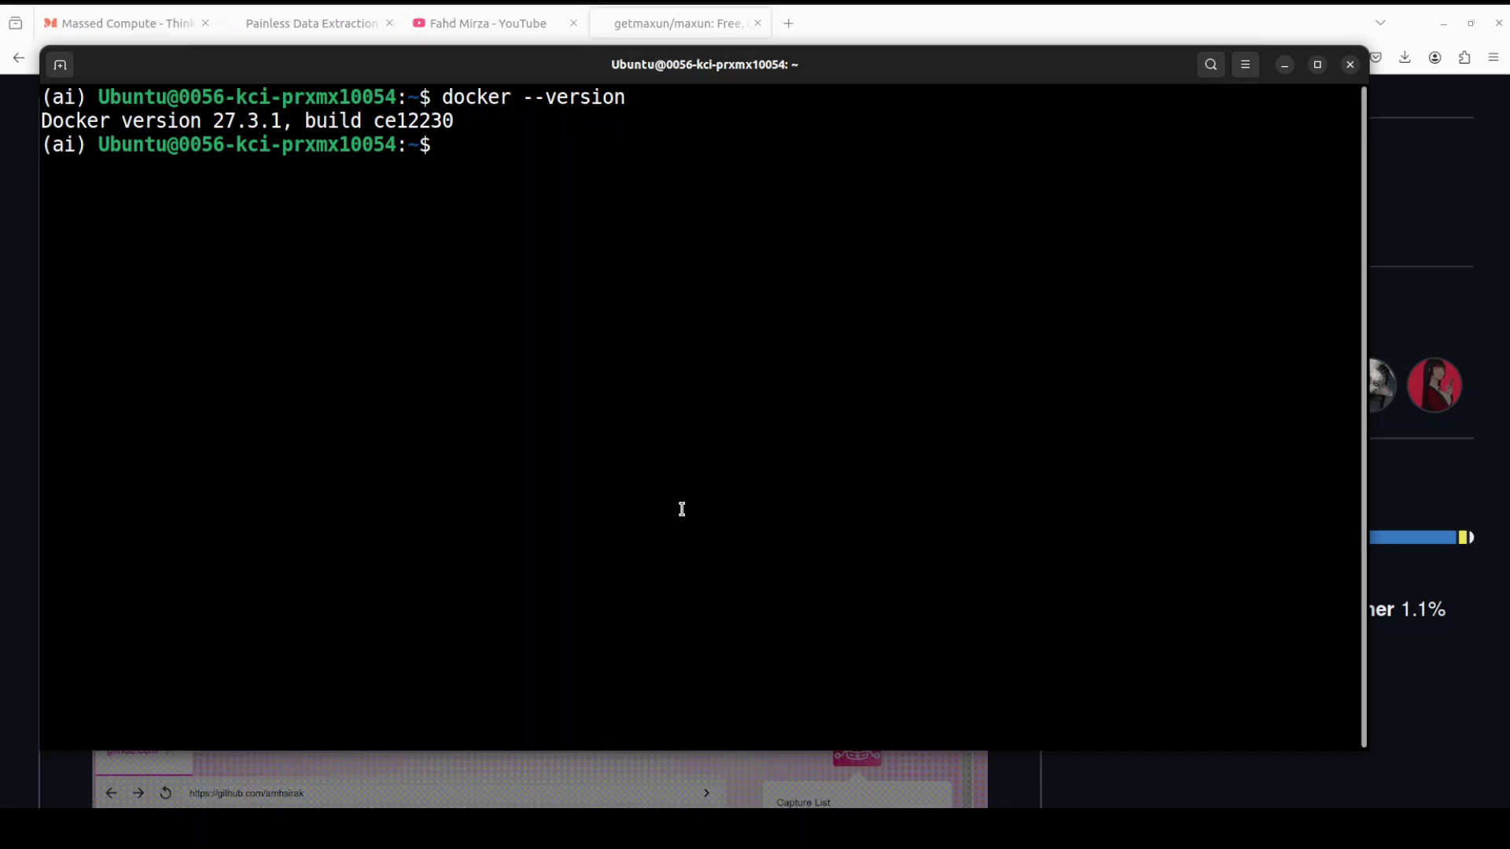
{"action": "right_click", "coordinate": [607, 261]}
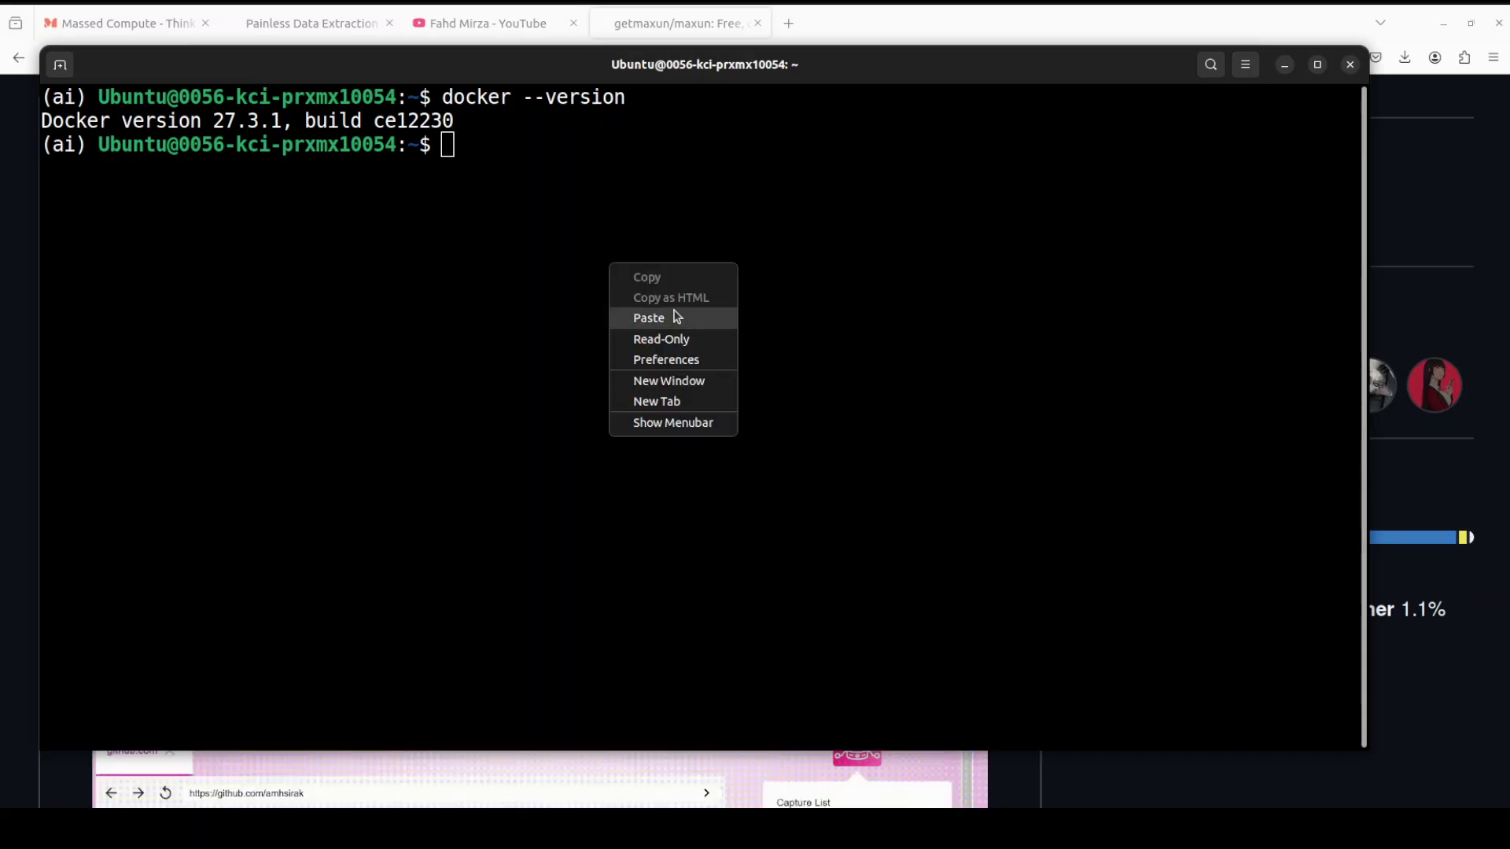
{"action": "left_click", "coordinate": [675, 317]}
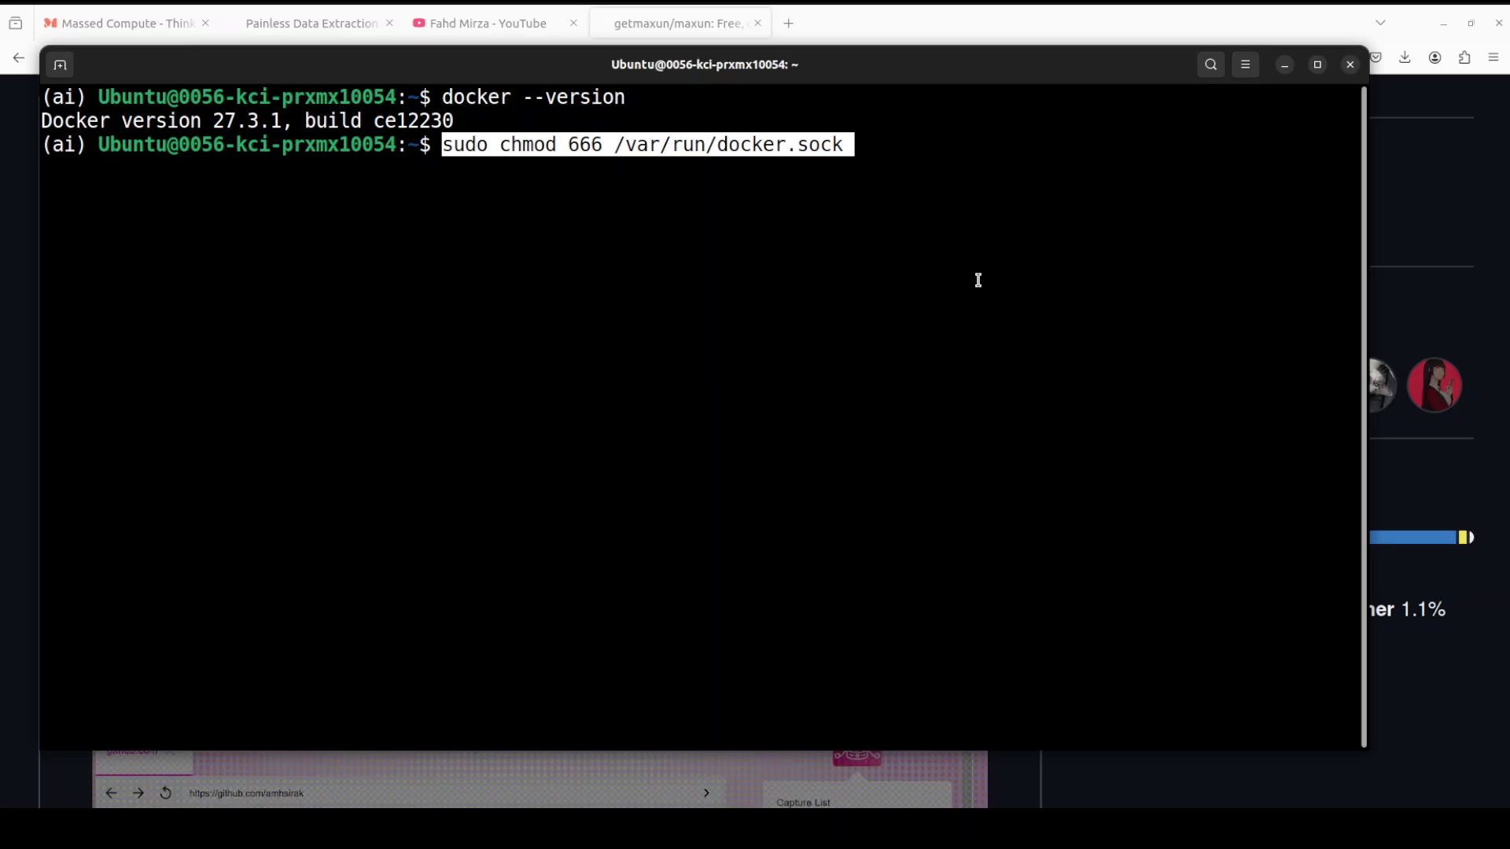
{"action": "key", "text": "Return"}
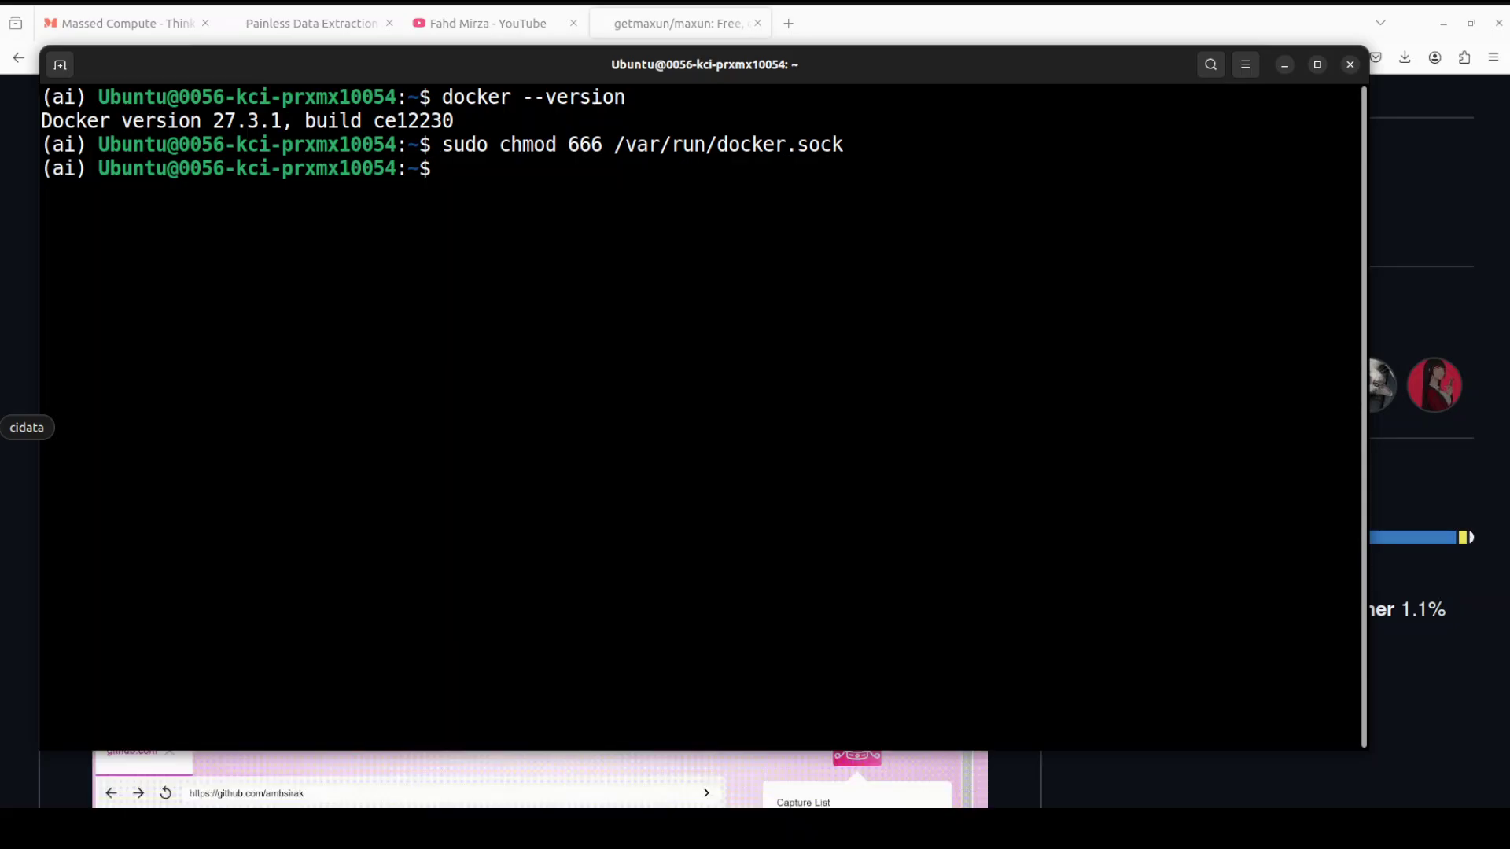
Clone the Maxun repository and change into the maxun folder.
{"action": "right_click", "coordinate": [573, 262]}
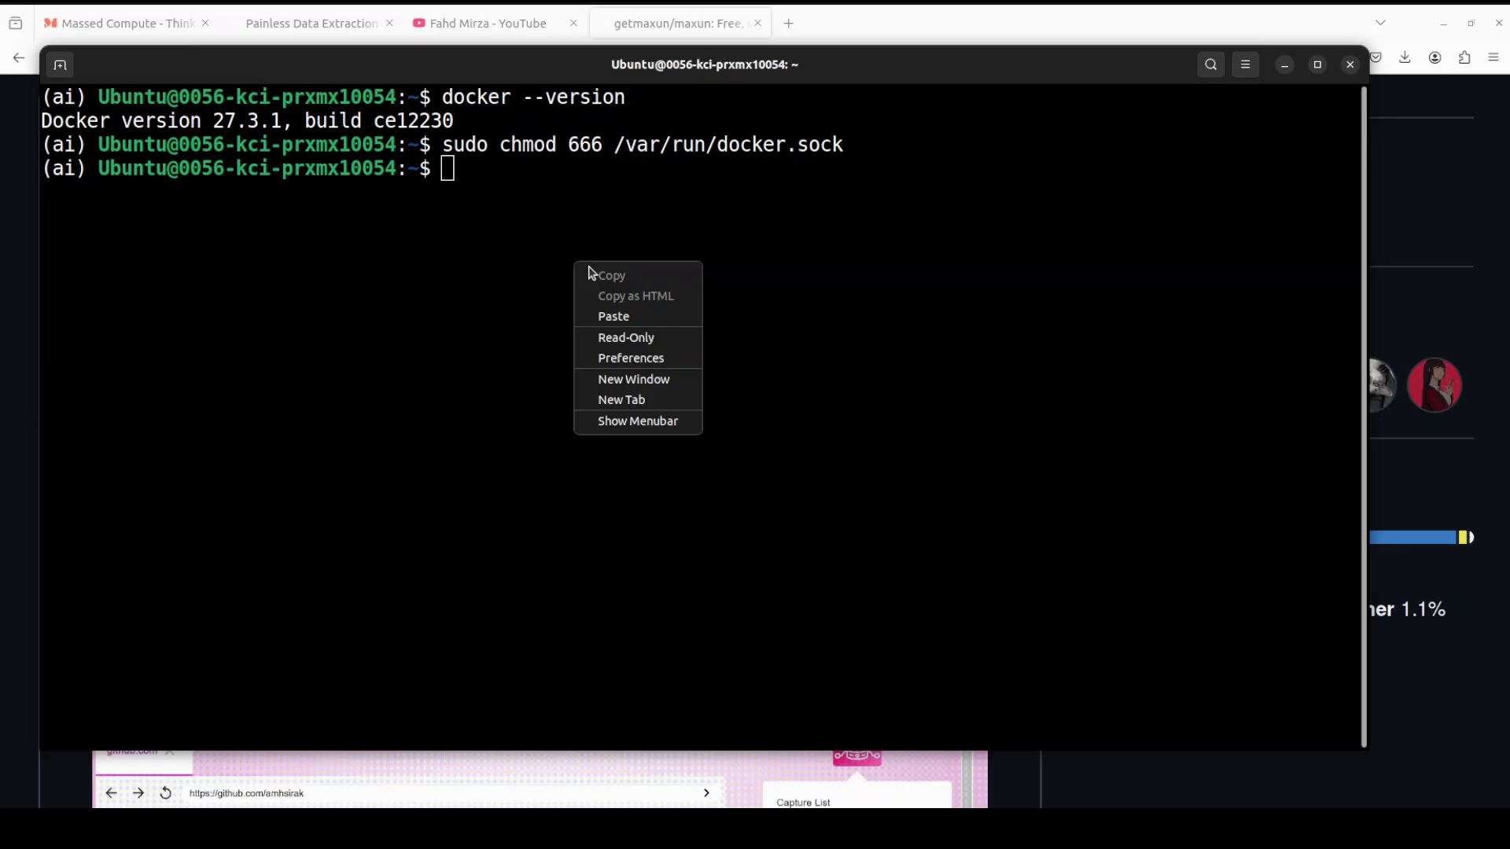
{"action": "left_click", "coordinate": [639, 315]}
{"action": "key", "text": "Return"}
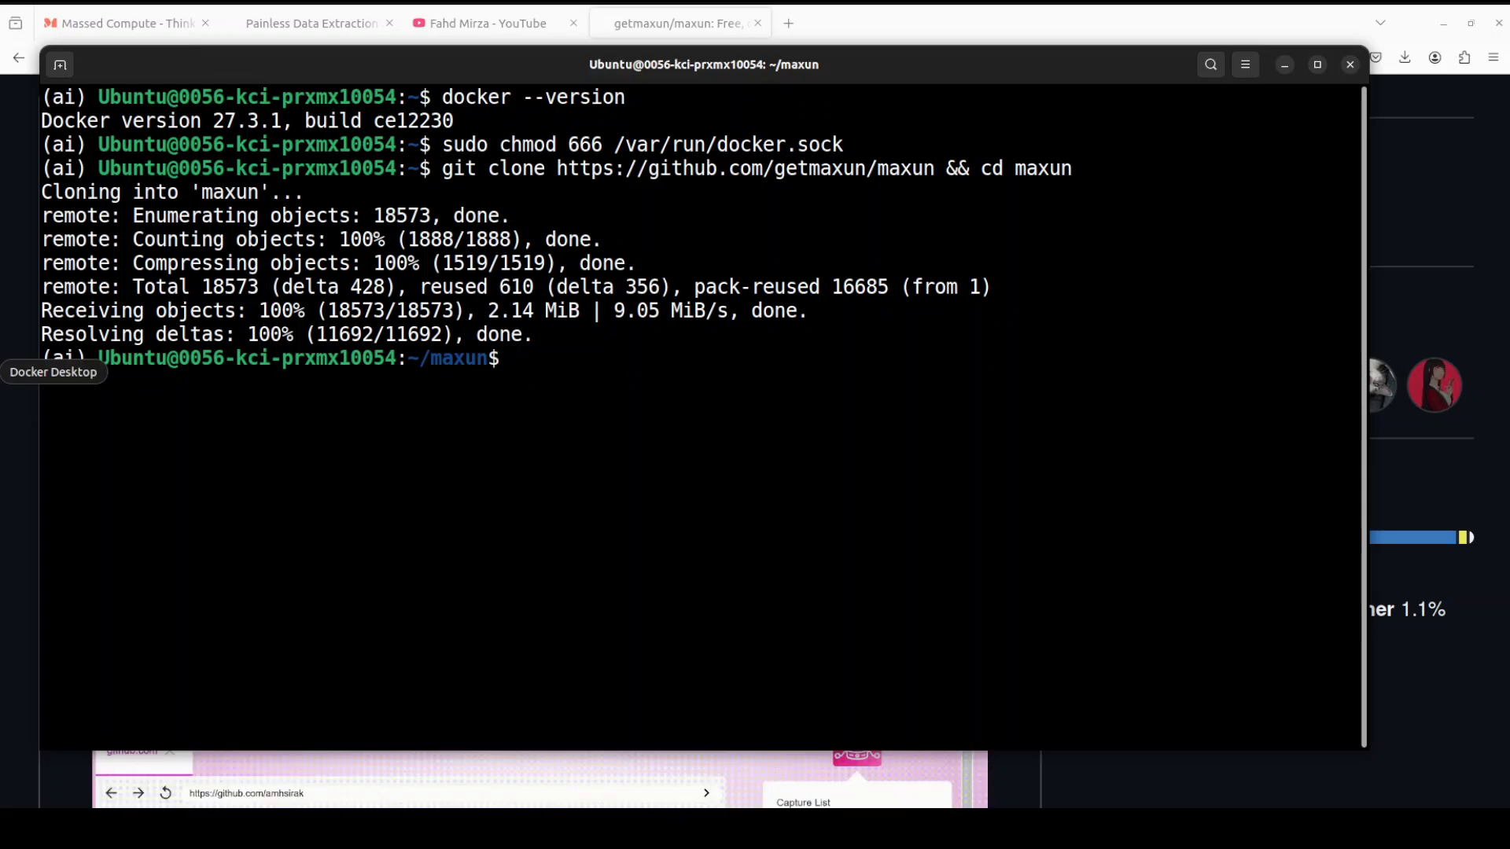
Run docker compose up -d --build, which stops because no .env file exists.
{"action": "right_click", "coordinate": [628, 376]}
{"action": "key", "text": "Return"}
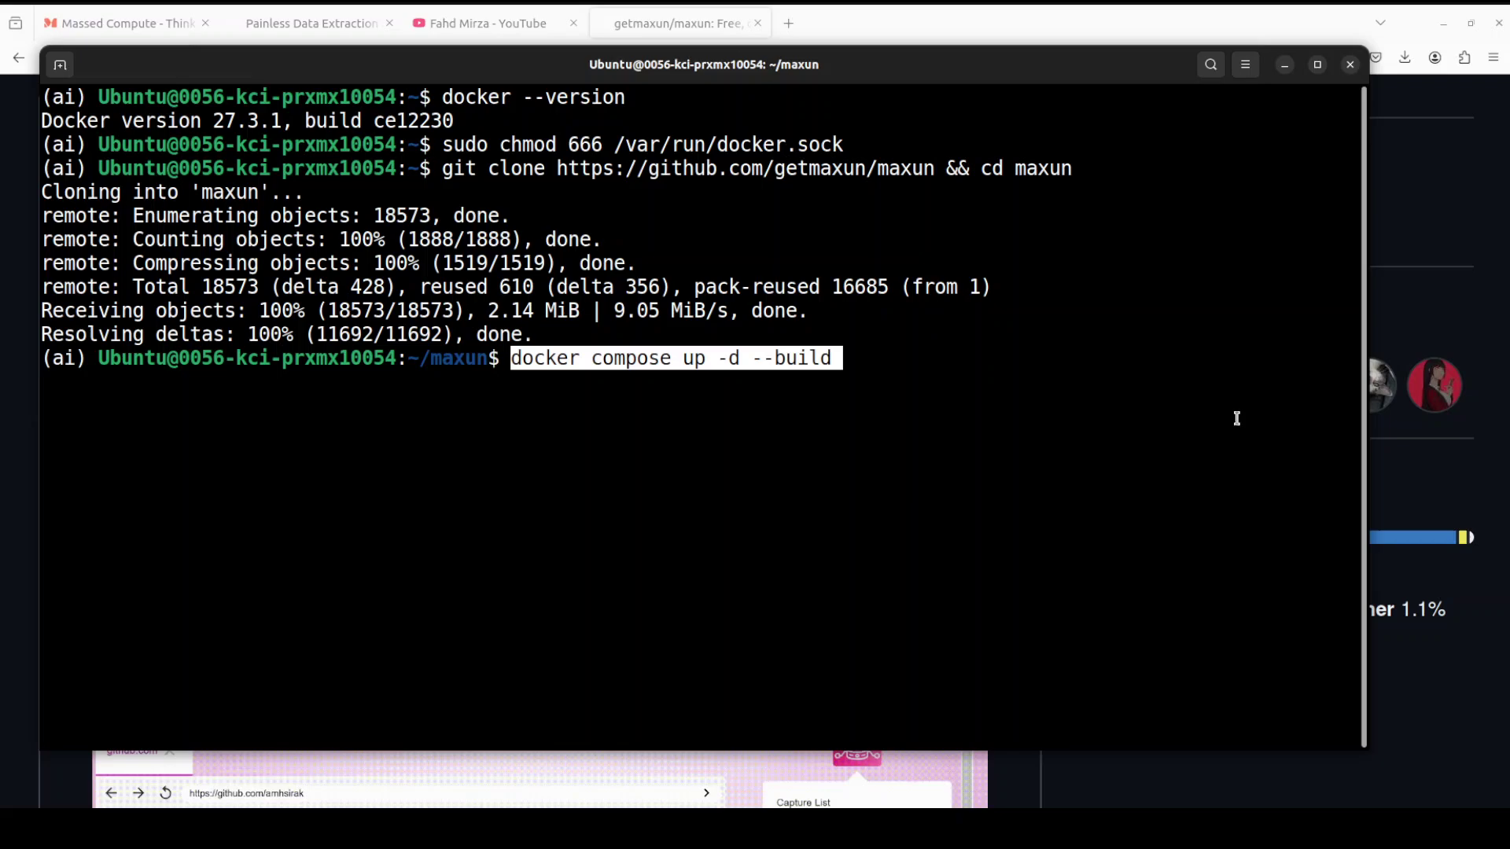
{"action": "key", "text": "Return"}
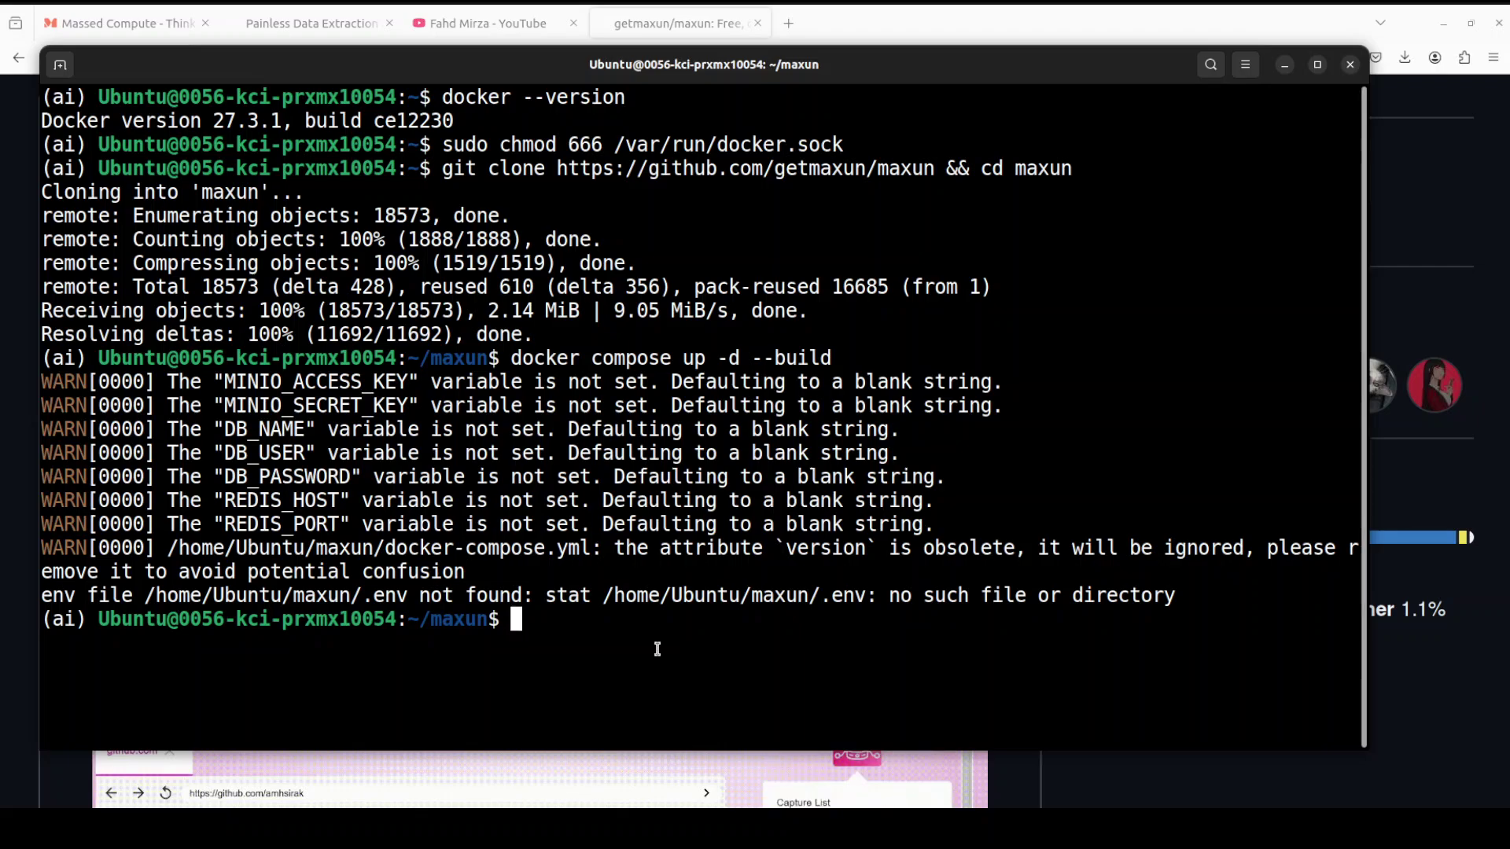
Clear the screen and list the maxun folder contents with ls -ltra.
{"action": "type", "text": "clear"}
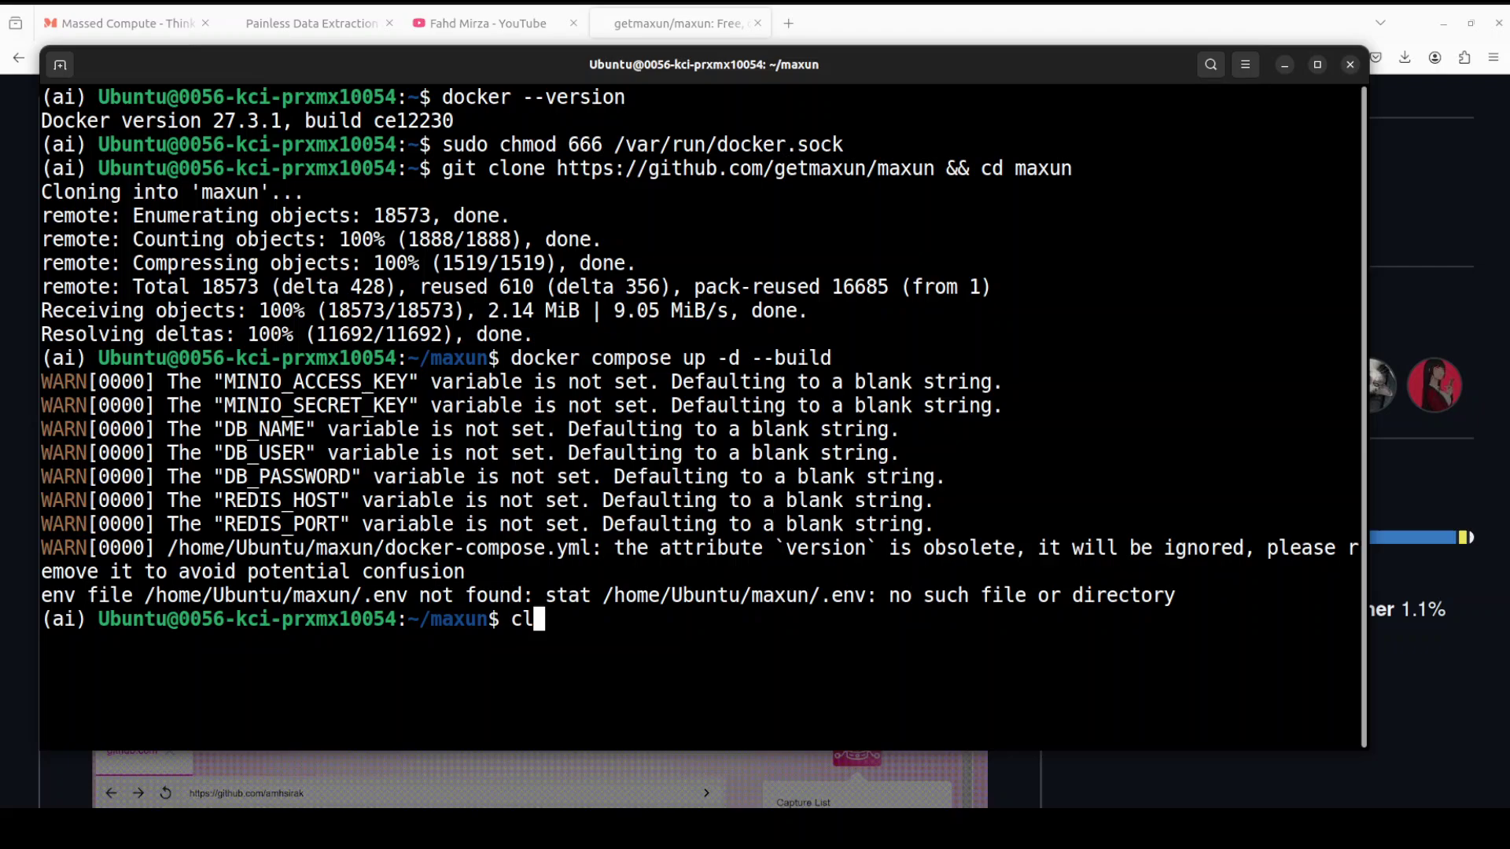
{"action": "key", "text": "Return"}
{"action": "type", "text": "ls -ltra"}
{"action": "key", "text": "Return"}
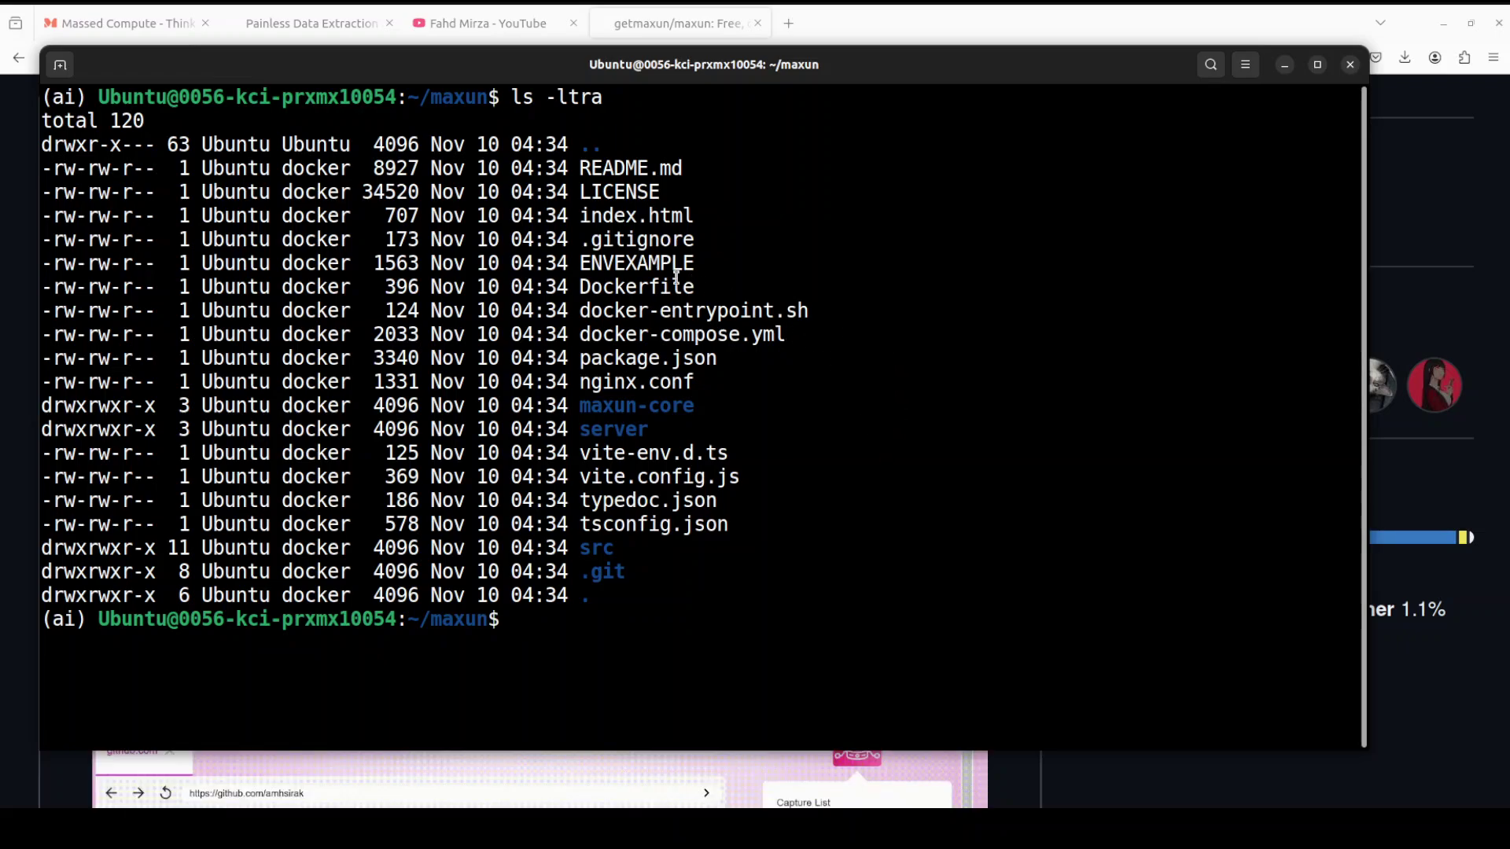
Rename ENVEXAMPLE to .env with mv.
{"action": "left_click_drag", "start_coordinate": [579, 262], "coordinate": [799, 269]}
{"action": "left_click", "coordinate": [870, 258]}
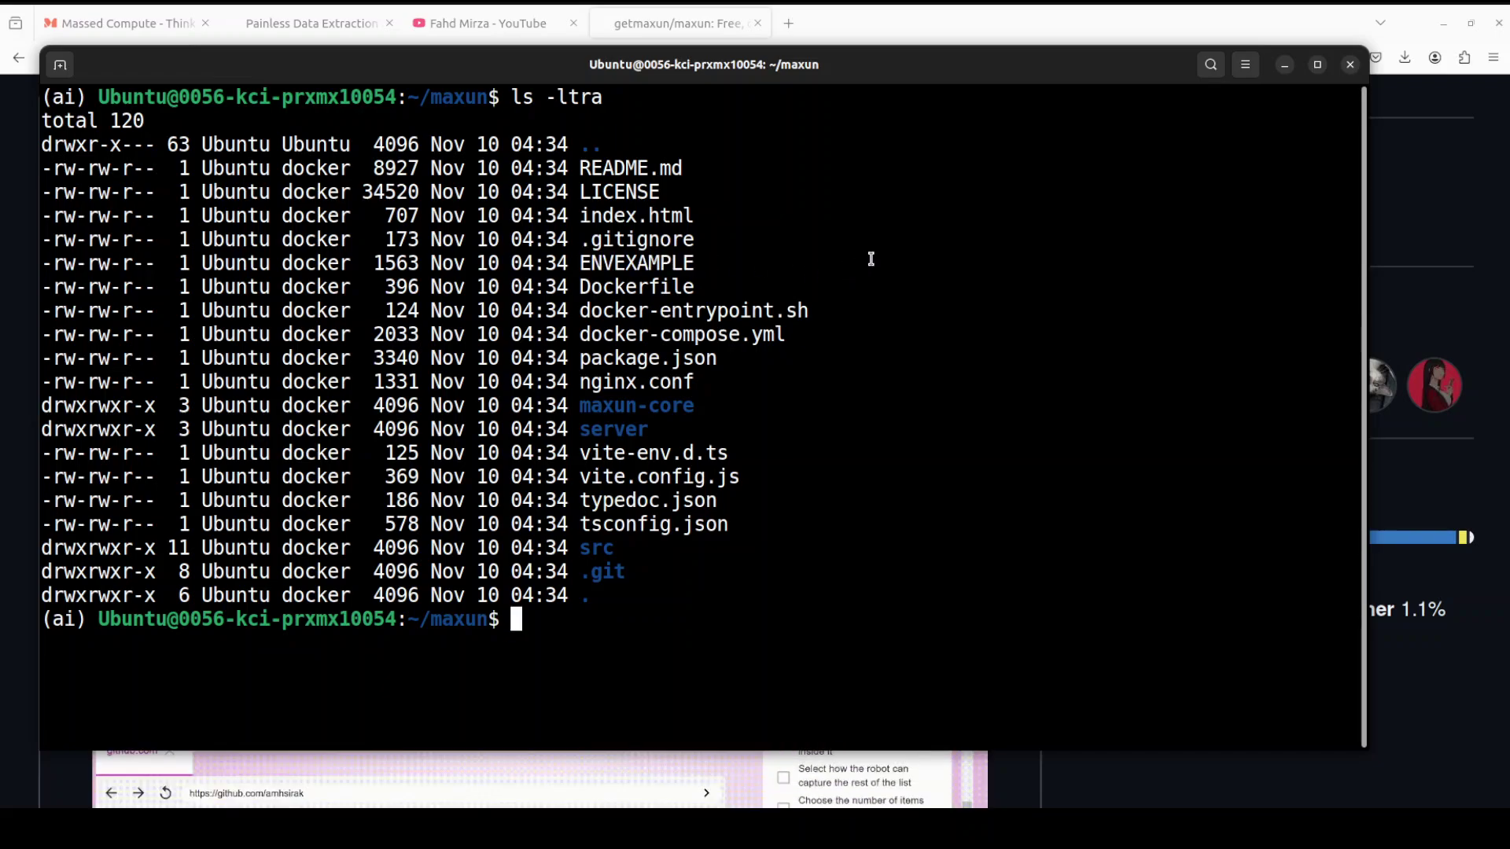
{"action": "type", "text": "mv EN"}
{"action": "key", "text": "BackSpace"}
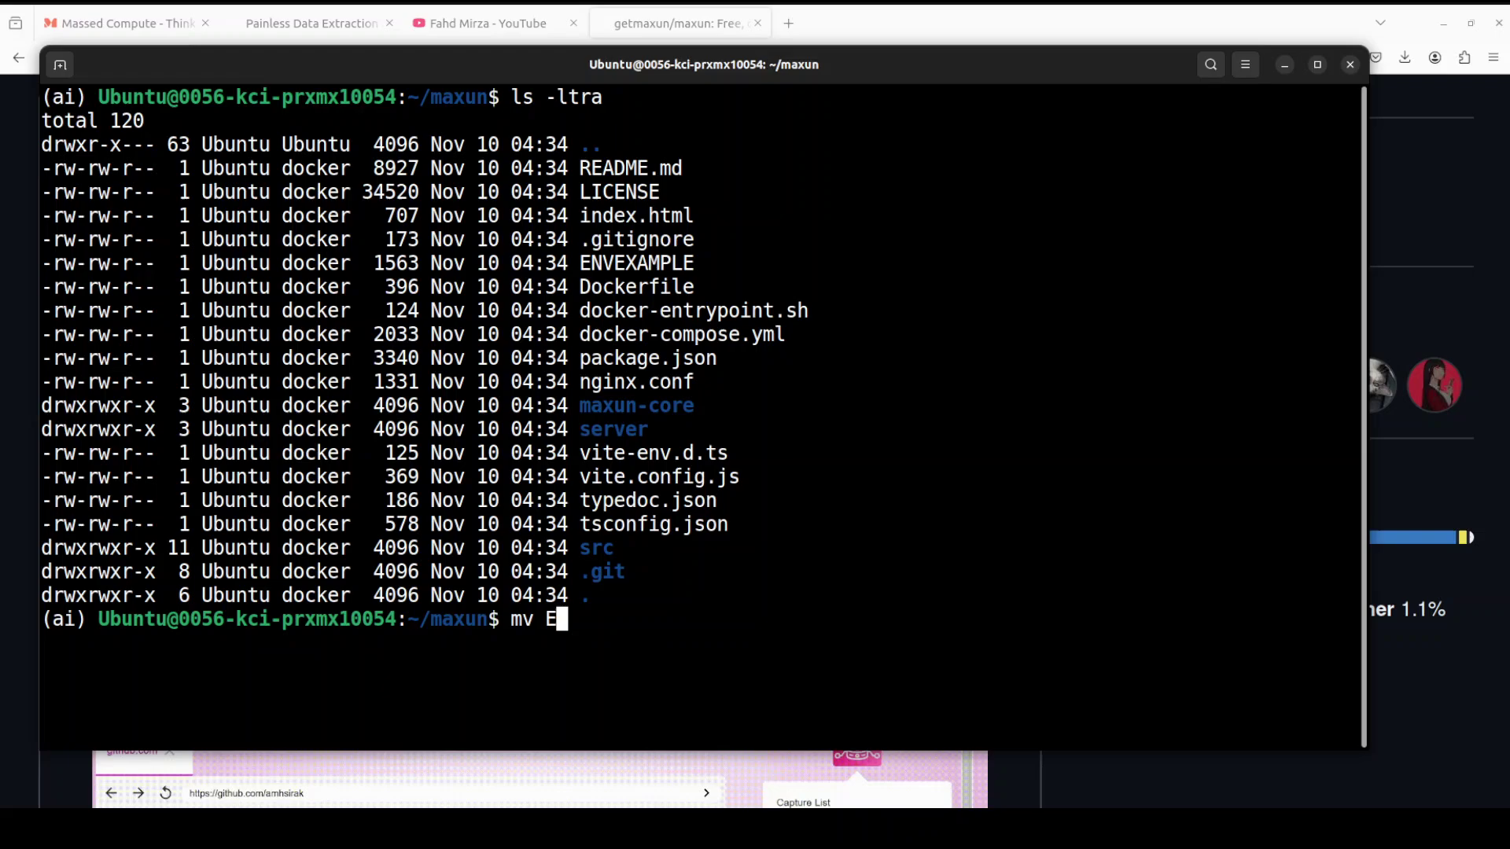
{"action": "key", "text": "Tab"}
{"action": "type", "text": ".ENV"}
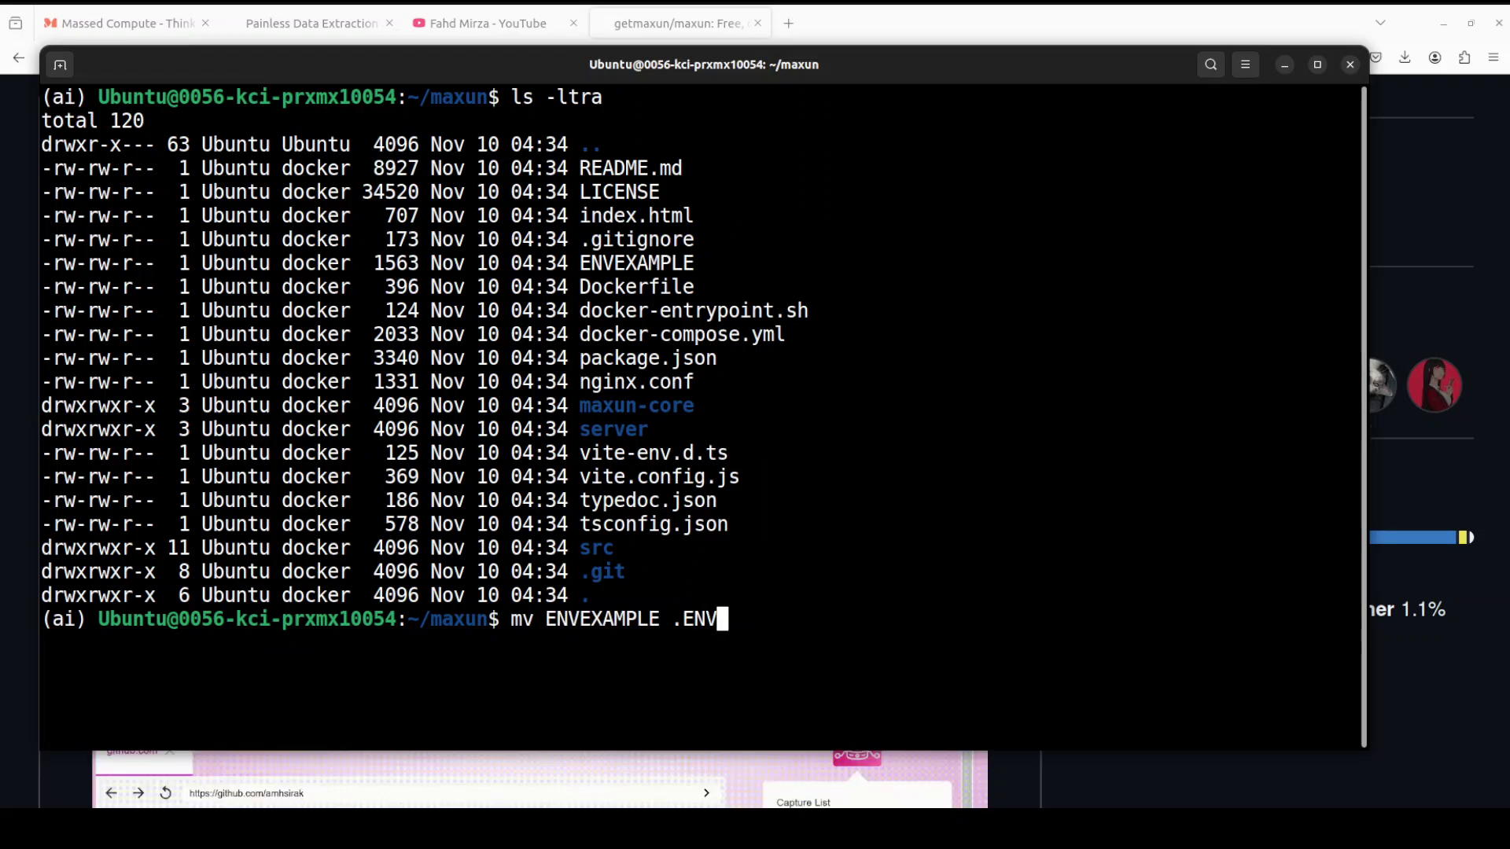
{"action": "key", "text": "BackSpace"}
{"action": "key", "text": "BackSpace"}
{"action": "key", "text": "BackSpace"}
{"action": "type", "text": "env"}
{"action": "key", "text": "Return"}
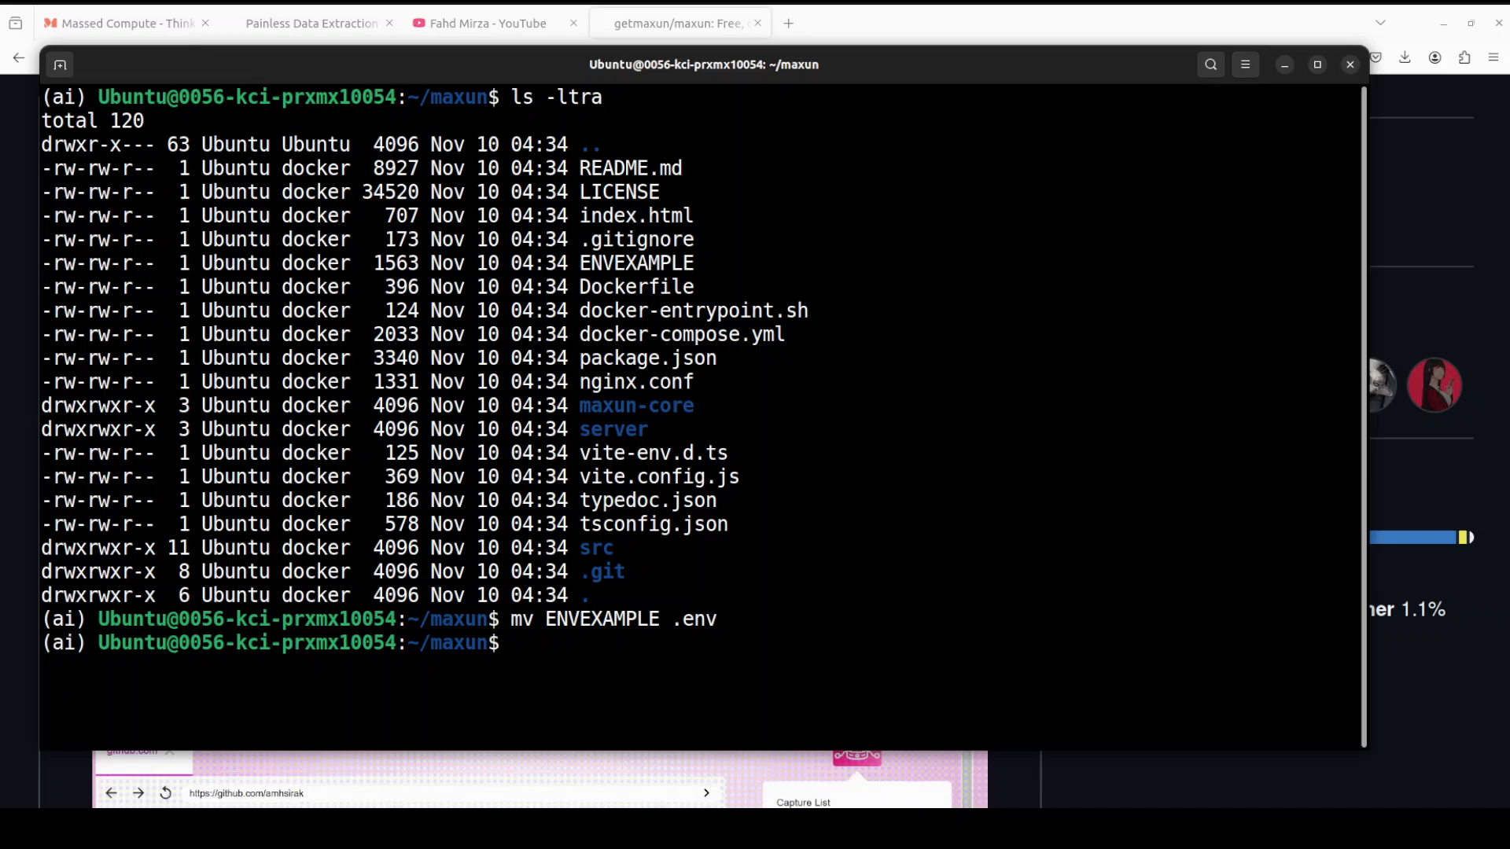
Open .env in vi and review its settings from JWT_SECRET down to MAXUN_TELEMETRY.
{"action": "type", "text": "vi .env"}
{"action": "key", "text": "Return"}
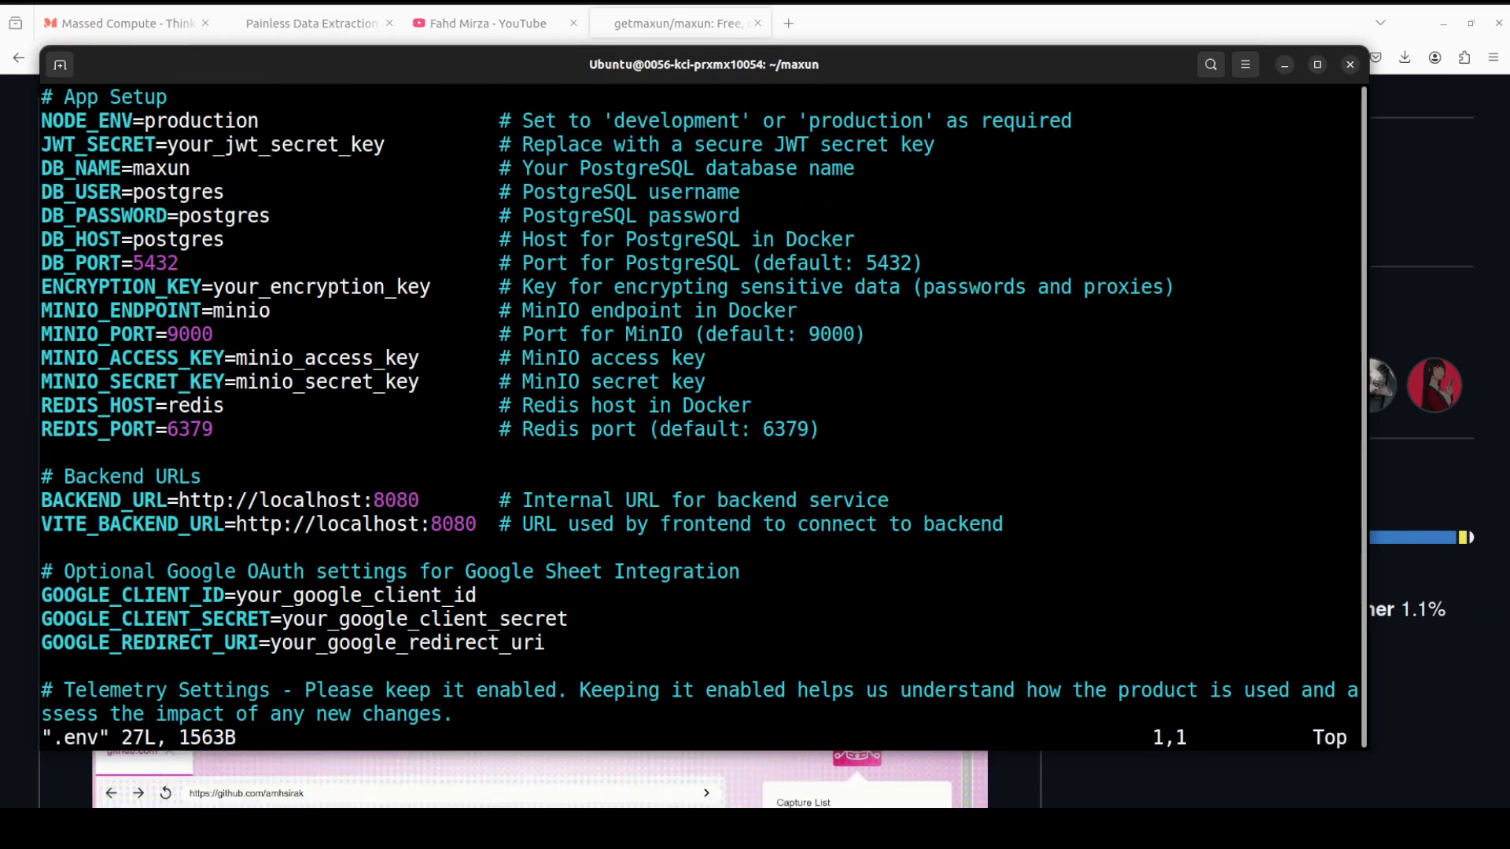
{"action": "key", "text": "Down"}
{"action": "key", "text": "Down"}
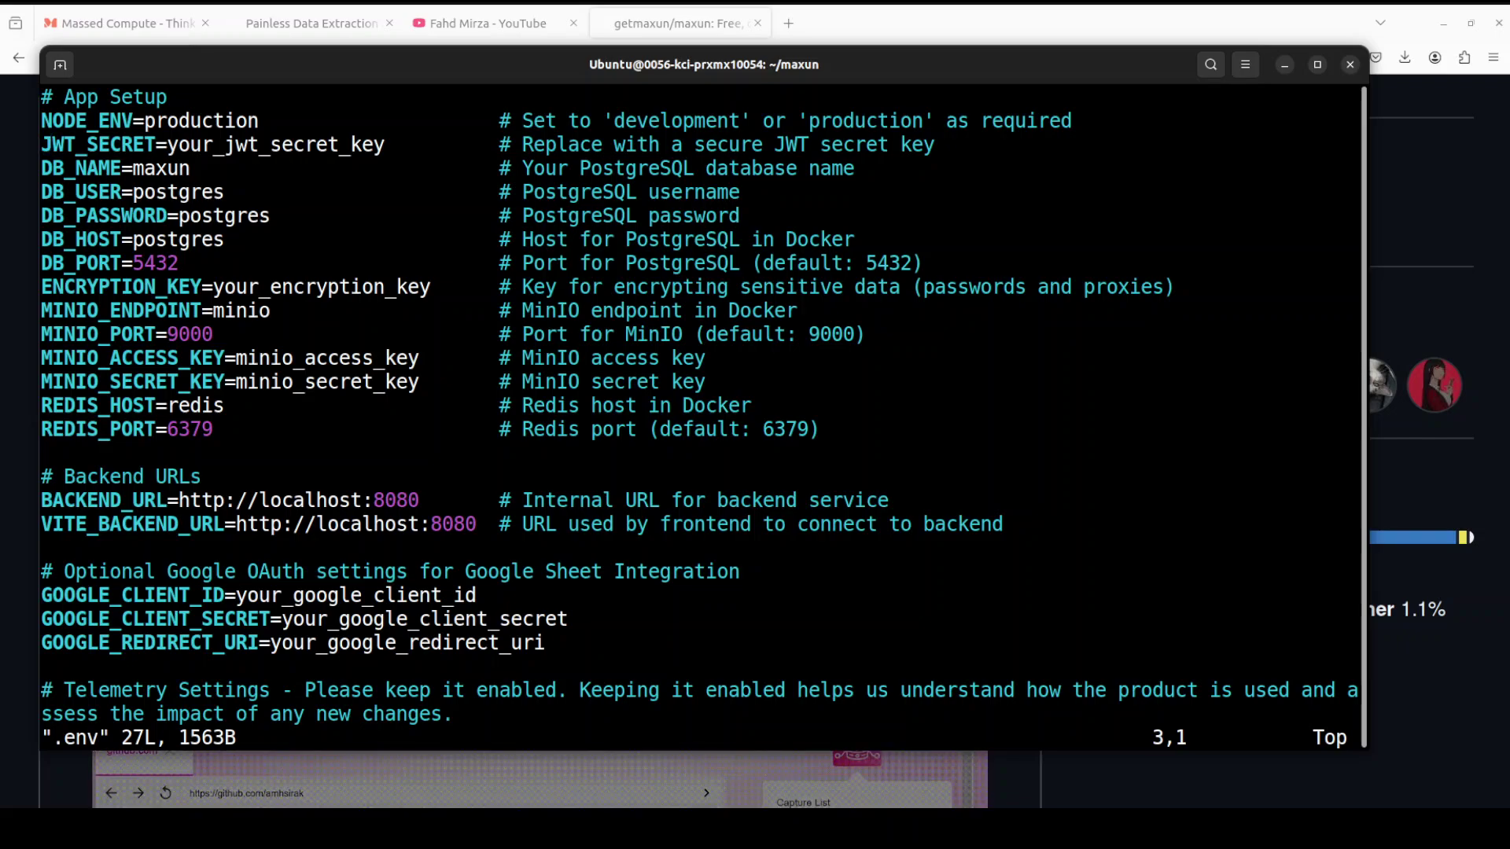
{"action": "key", "text": "Down"}
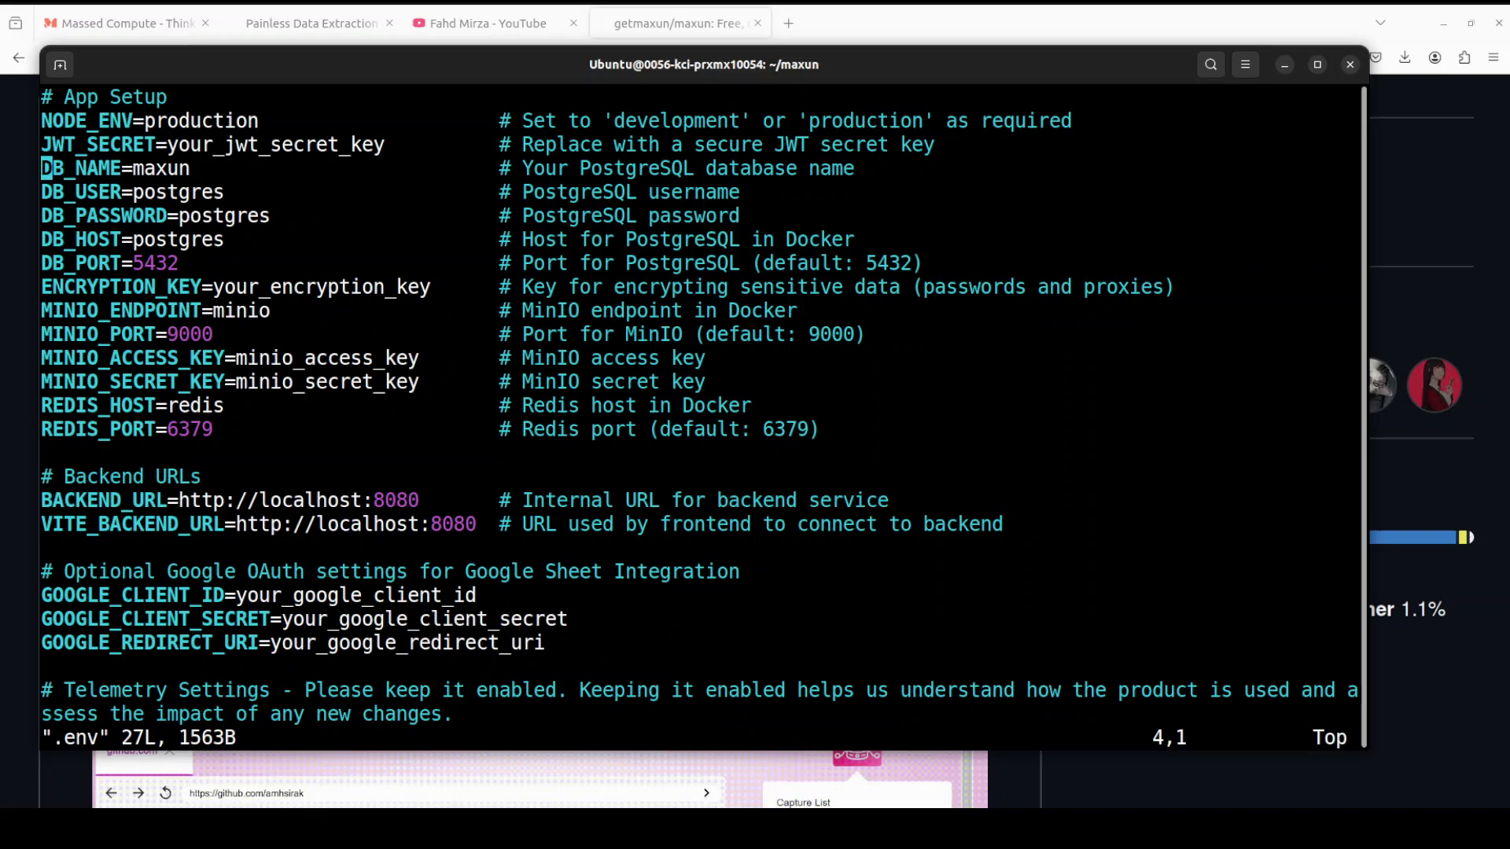
{"action": "key", "text": "Down"}
{"action": "key", "text": "Down"}
{"action": "key", "text": "Down"}
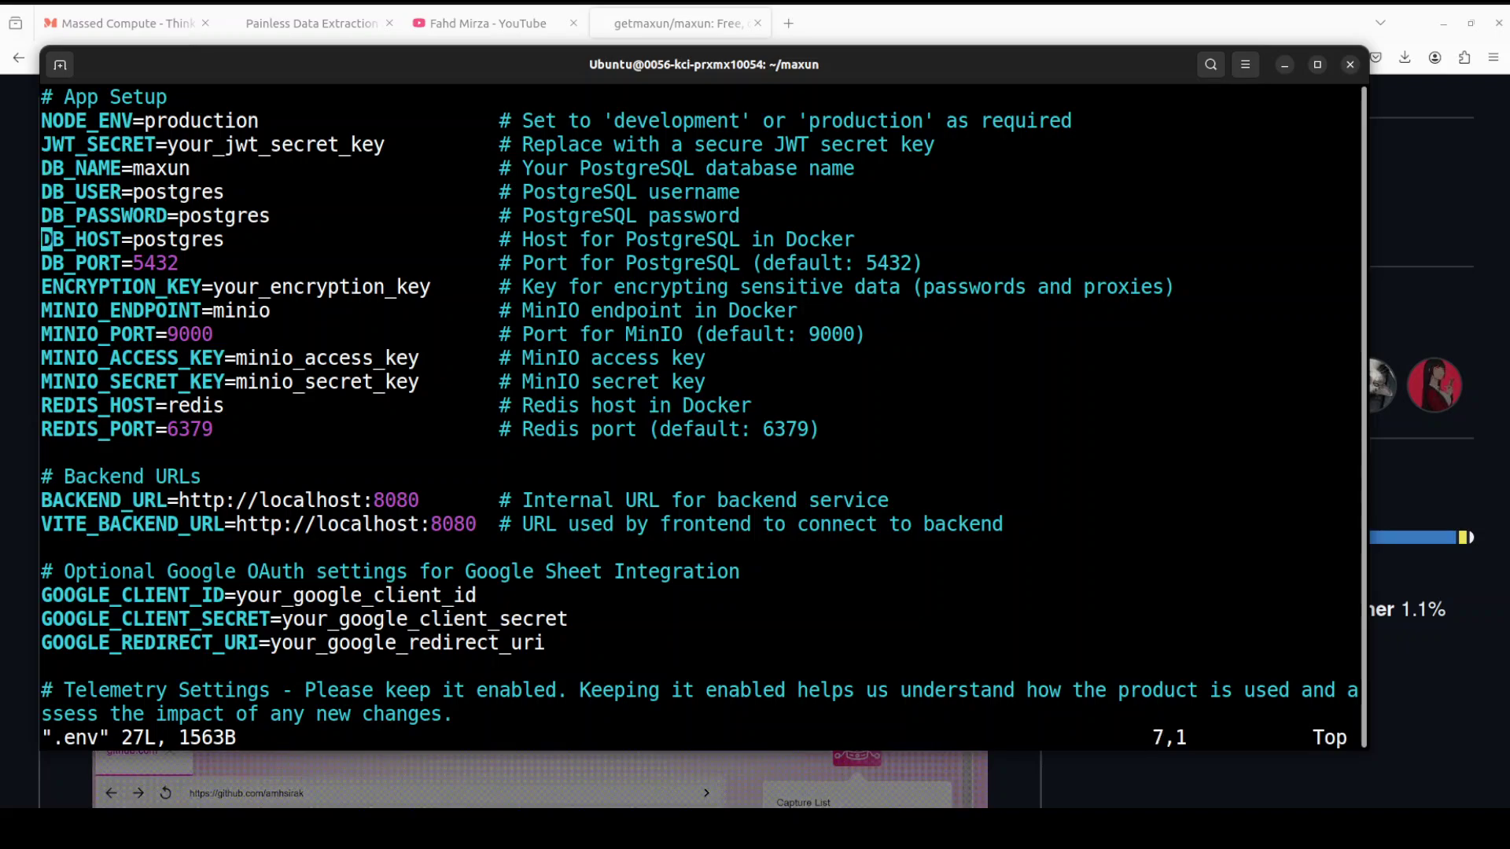
{"action": "key", "text": "Down"}
{"action": "key", "text": "Down"}
{"action": "key", "text": "Down"}
{"action": "key", "text": "Down"}
{"action": "key", "text": "Down"}
{"action": "key", "text": "Down"}
{"action": "key", "text": "Down"}
{"action": "key", "text": "Down"}
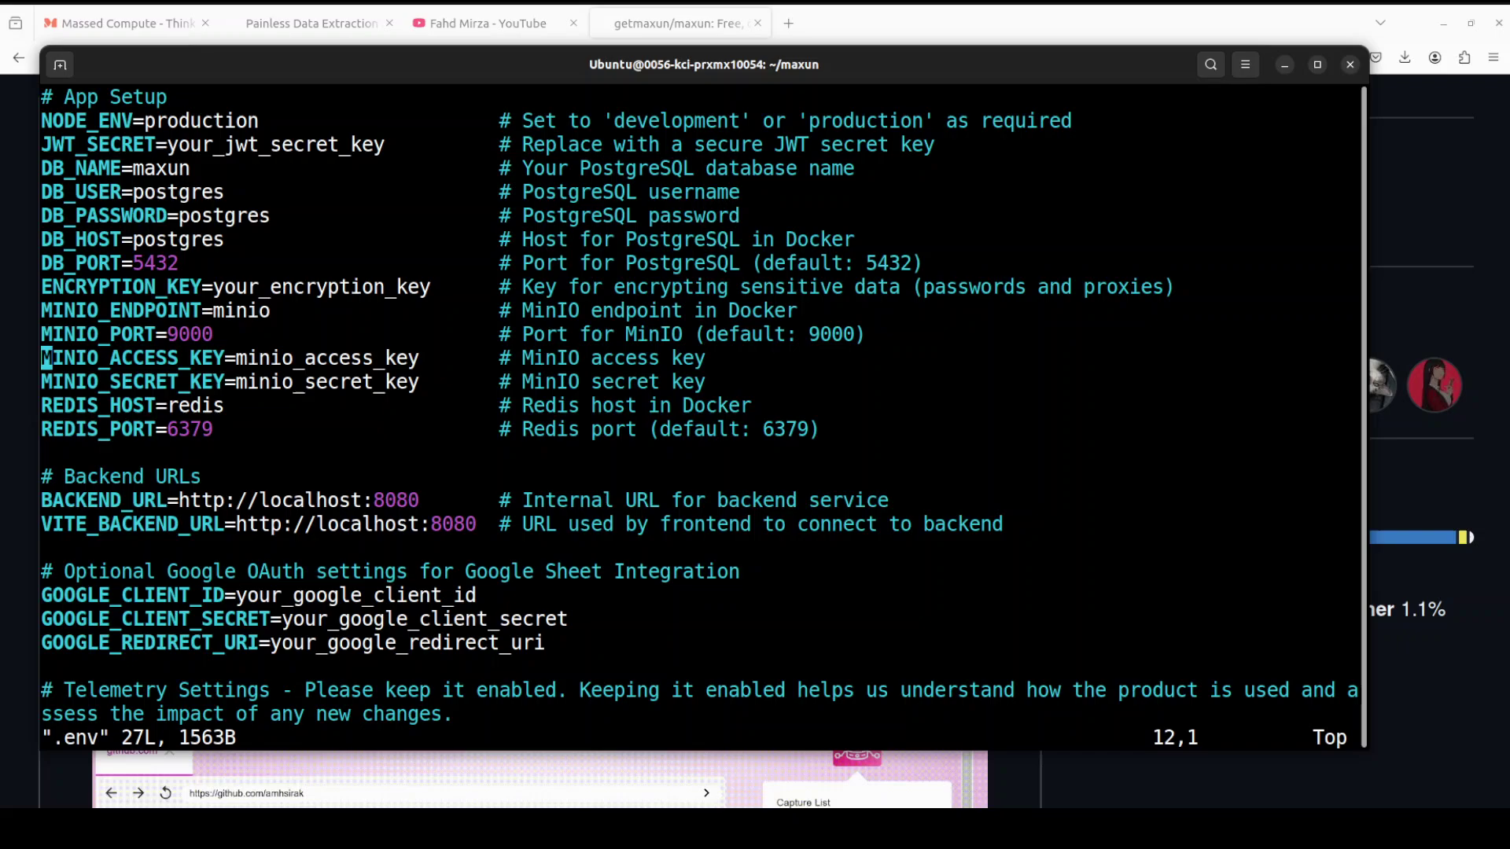
{"action": "key", "text": "Down"}
{"action": "key", "text": "Down"}
{"action": "key", "text": "Down"}
{"action": "key", "text": "Down"}
{"action": "key", "text": "Down"}
{"action": "key", "text": "Down"}
{"action": "key", "text": "Down"}
{"action": "key", "text": "Down"}
{"action": "key", "text": "Down"}
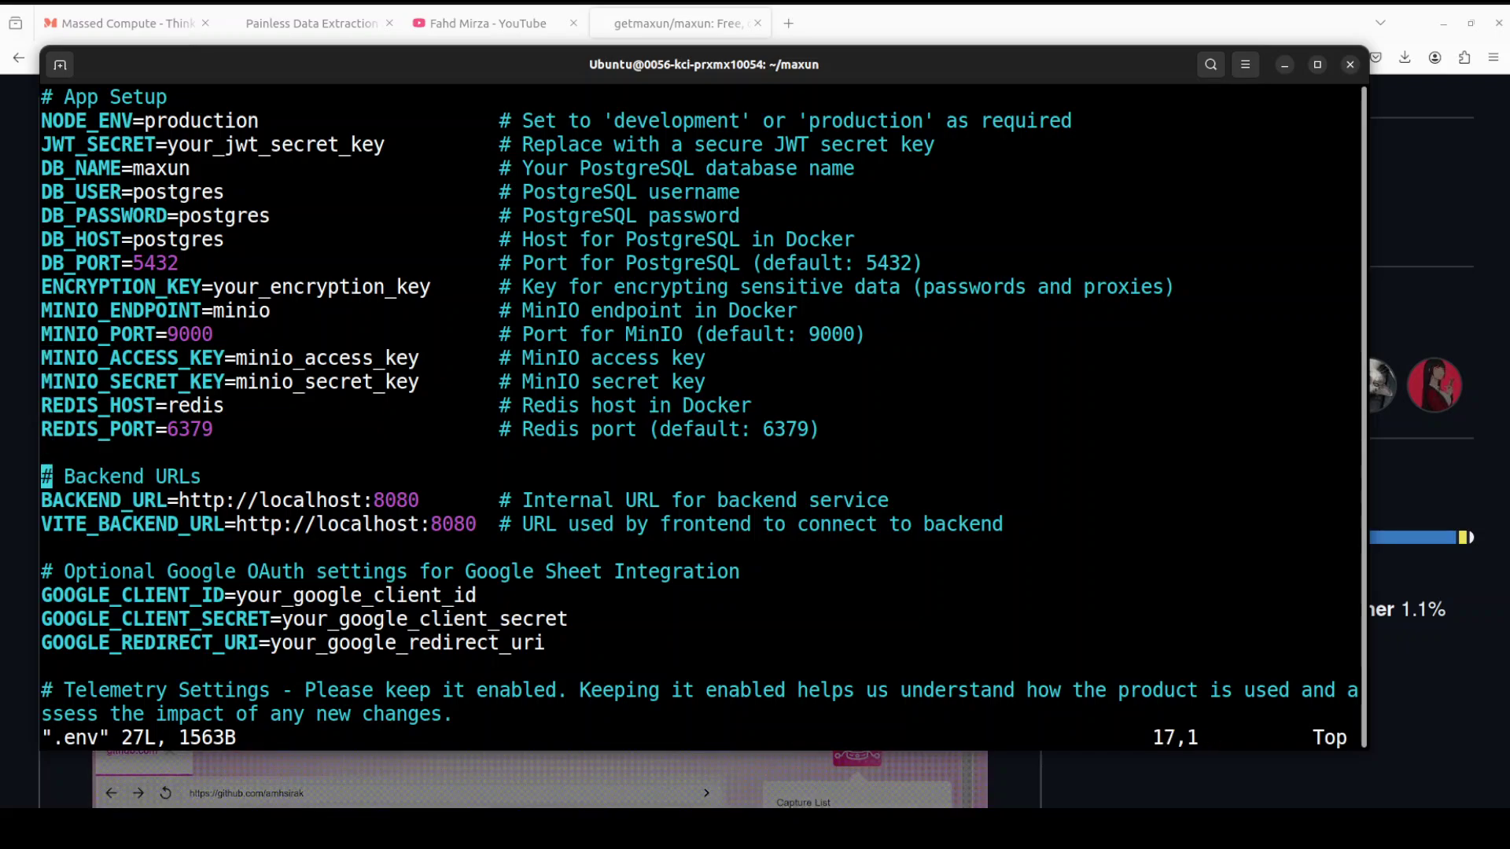
{"action": "key", "text": "Down"}
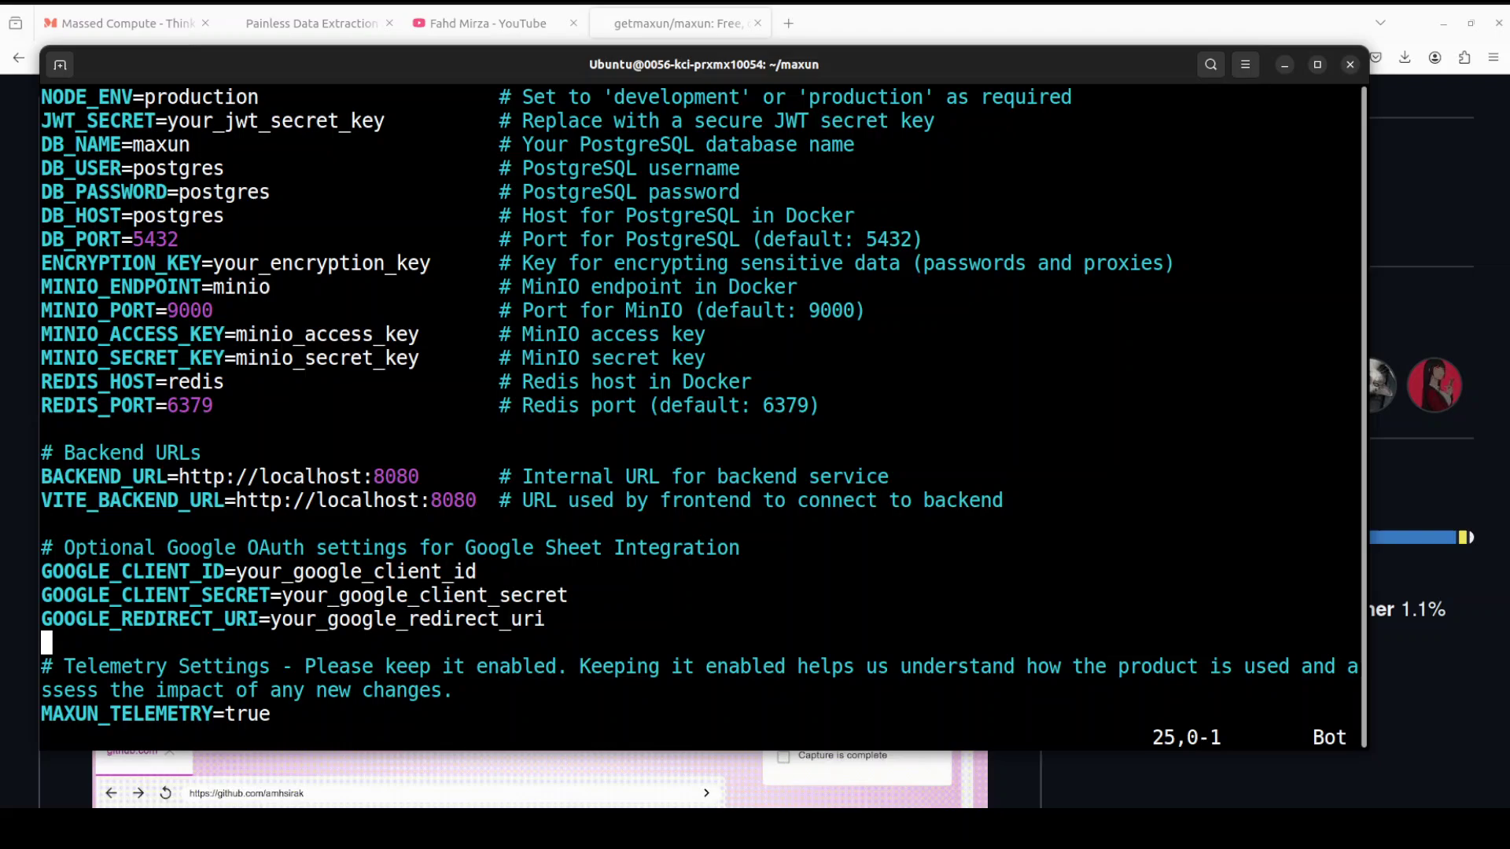
{"action": "key", "text": "Up"}
{"action": "key", "text": "Up"}
{"action": "key", "text": "Up"}
{"action": "key", "text": "Up"}
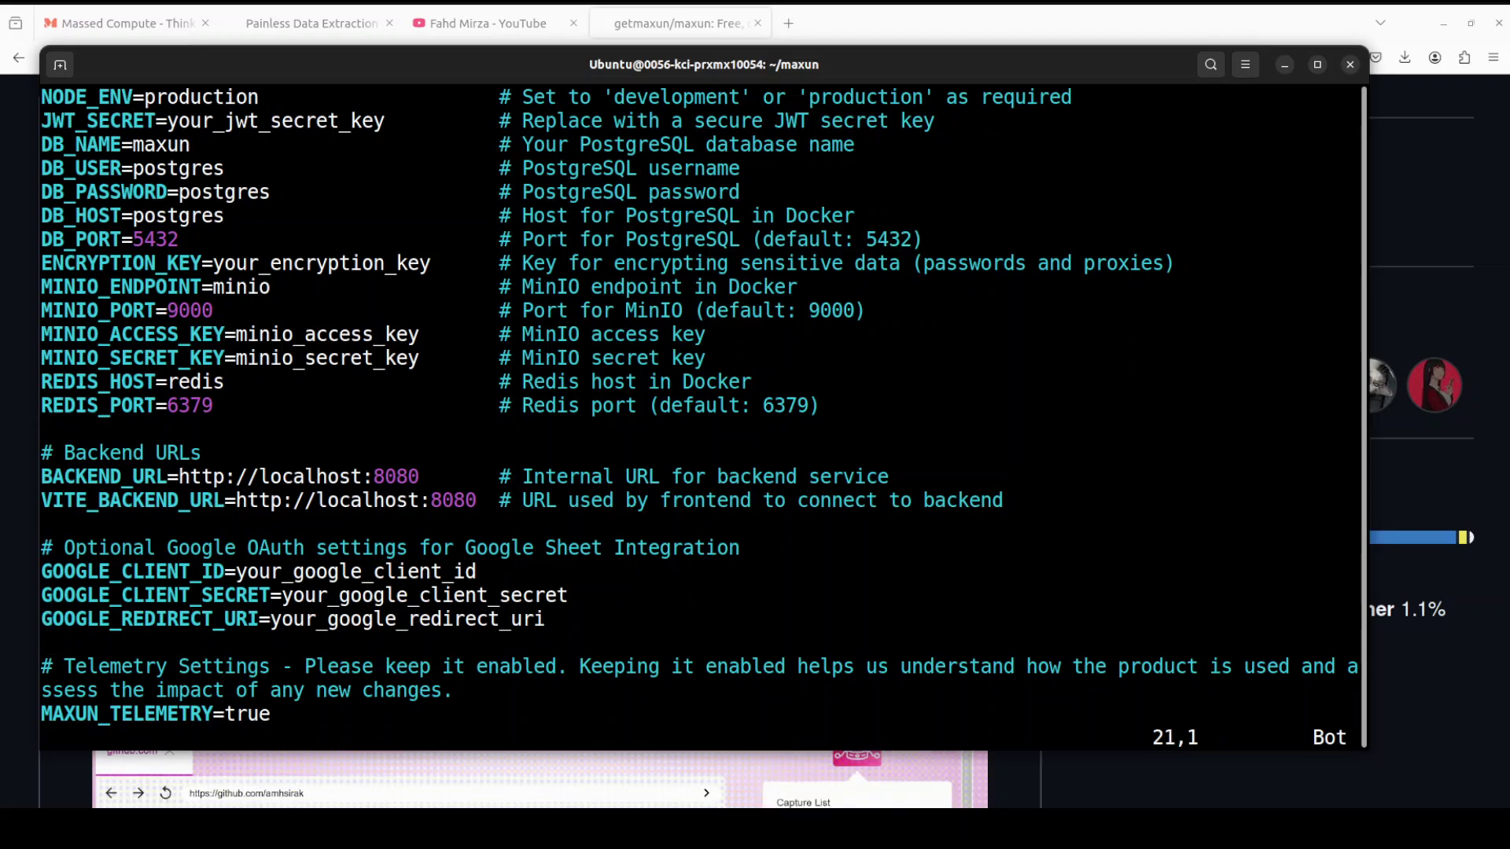
{"action": "key", "text": "Down"}
{"action": "key", "text": "Down"}
{"action": "key", "text": "Down"}
{"action": "key", "text": "Down"}
{"action": "key", "text": "Down"}
{"action": "key", "text": "Down"}
{"action": "key", "text": "Up"}
{"action": "key", "text": "Up"}
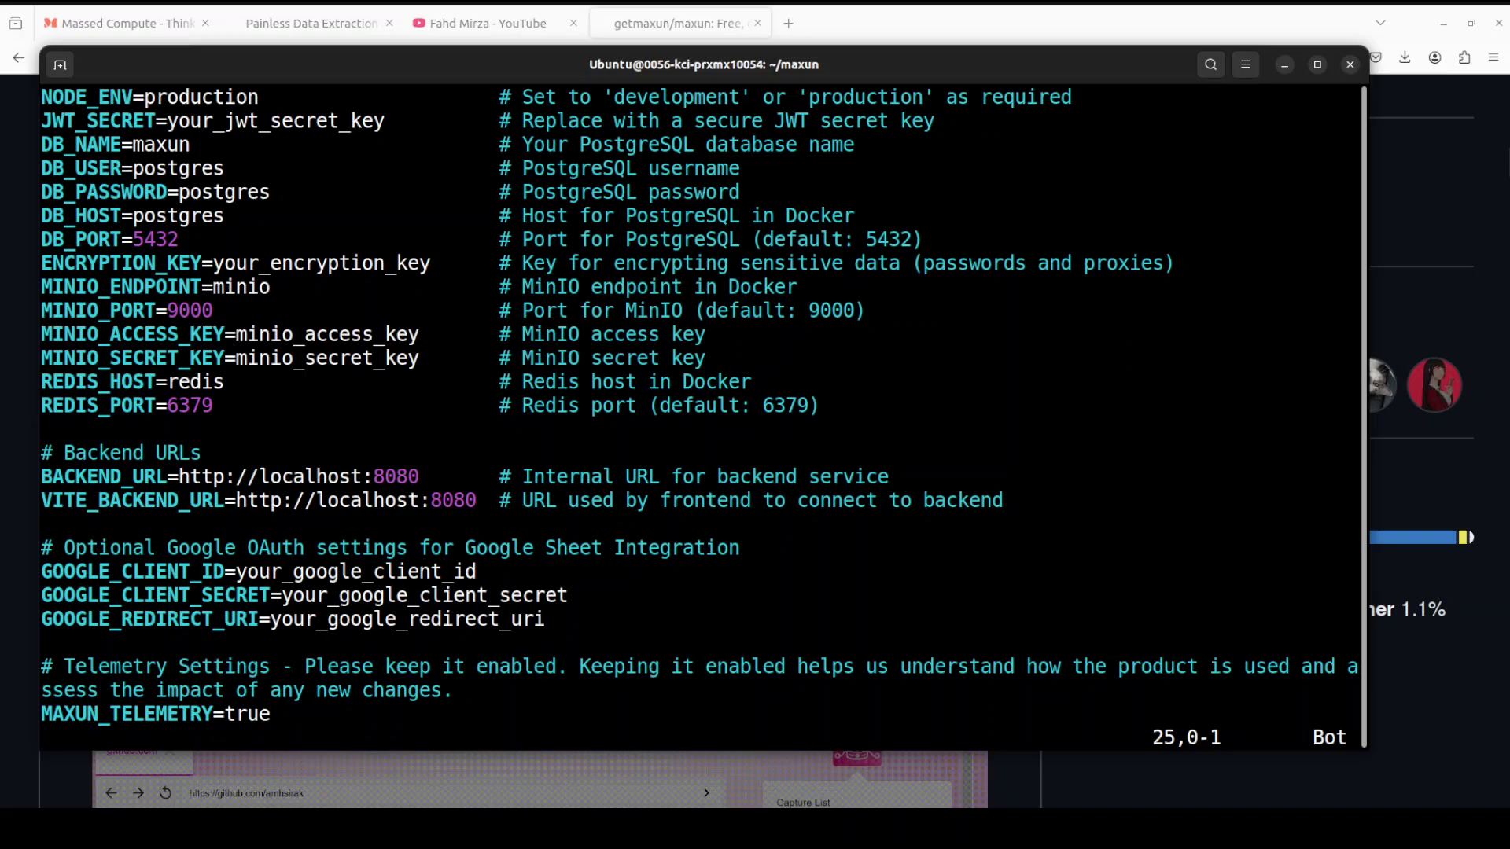
Save the .env file and quit vi with :wq.
{"action": "key", "text": "Escape"}
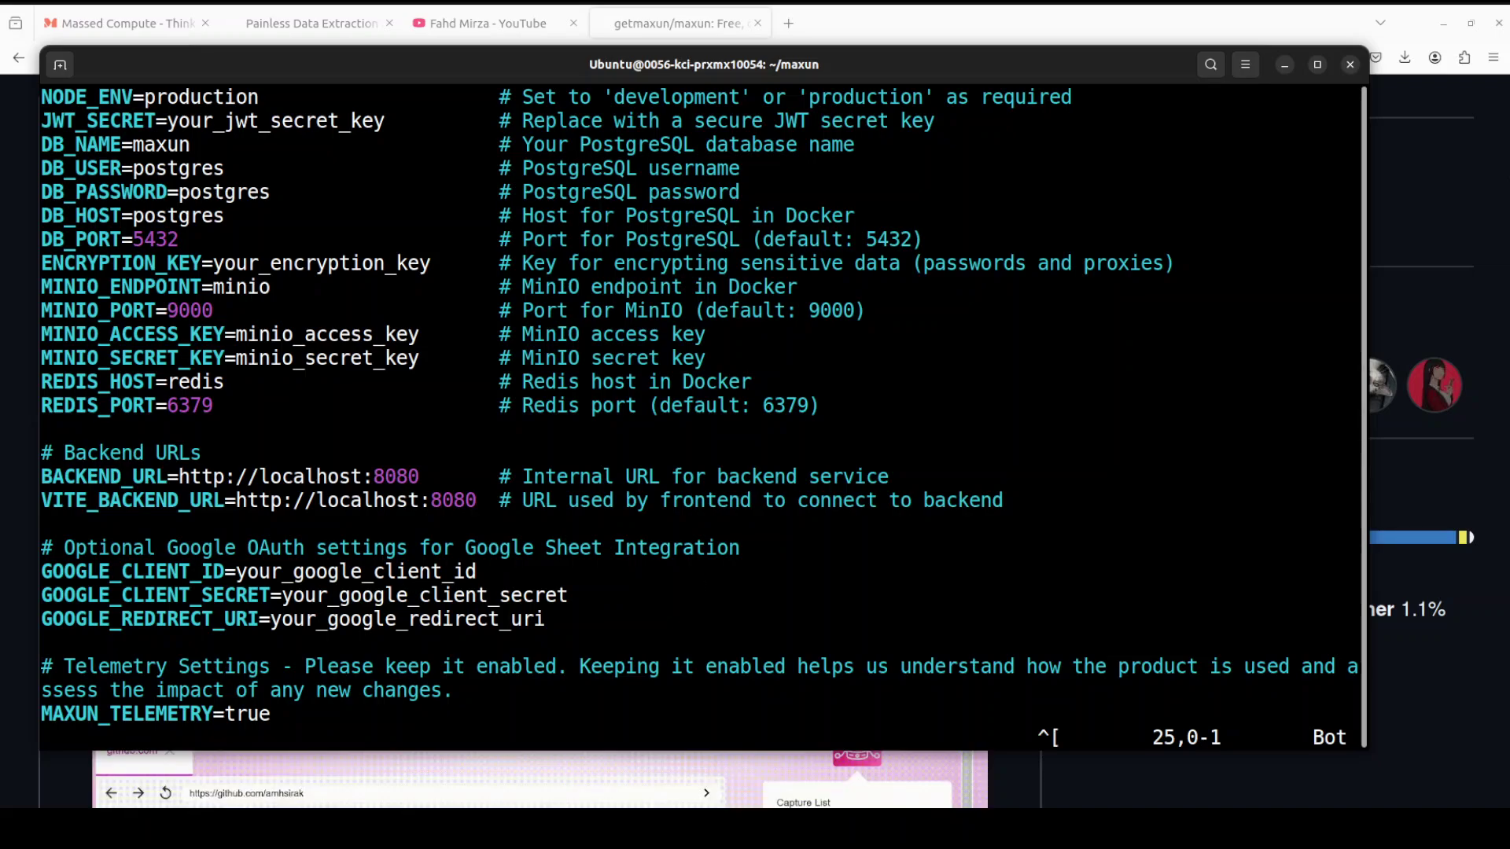
{"action": "type", "text": ":wq"}
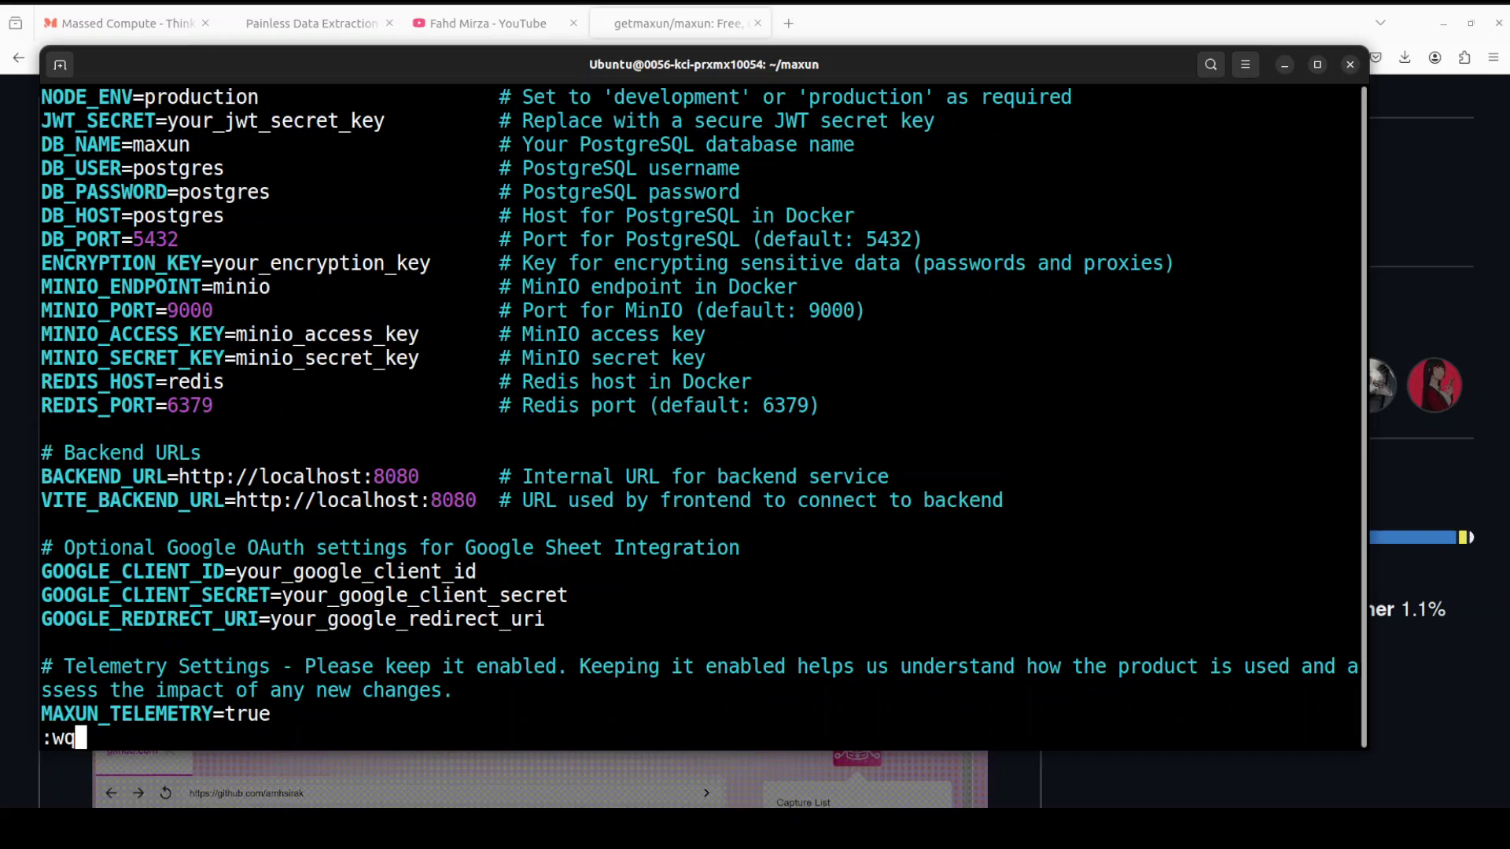
{"action": "key", "text": "Return"}
Clear the screen and rerun docker compose up -d --build to start the Maxun containers.
{"action": "type", "text": "clear"}
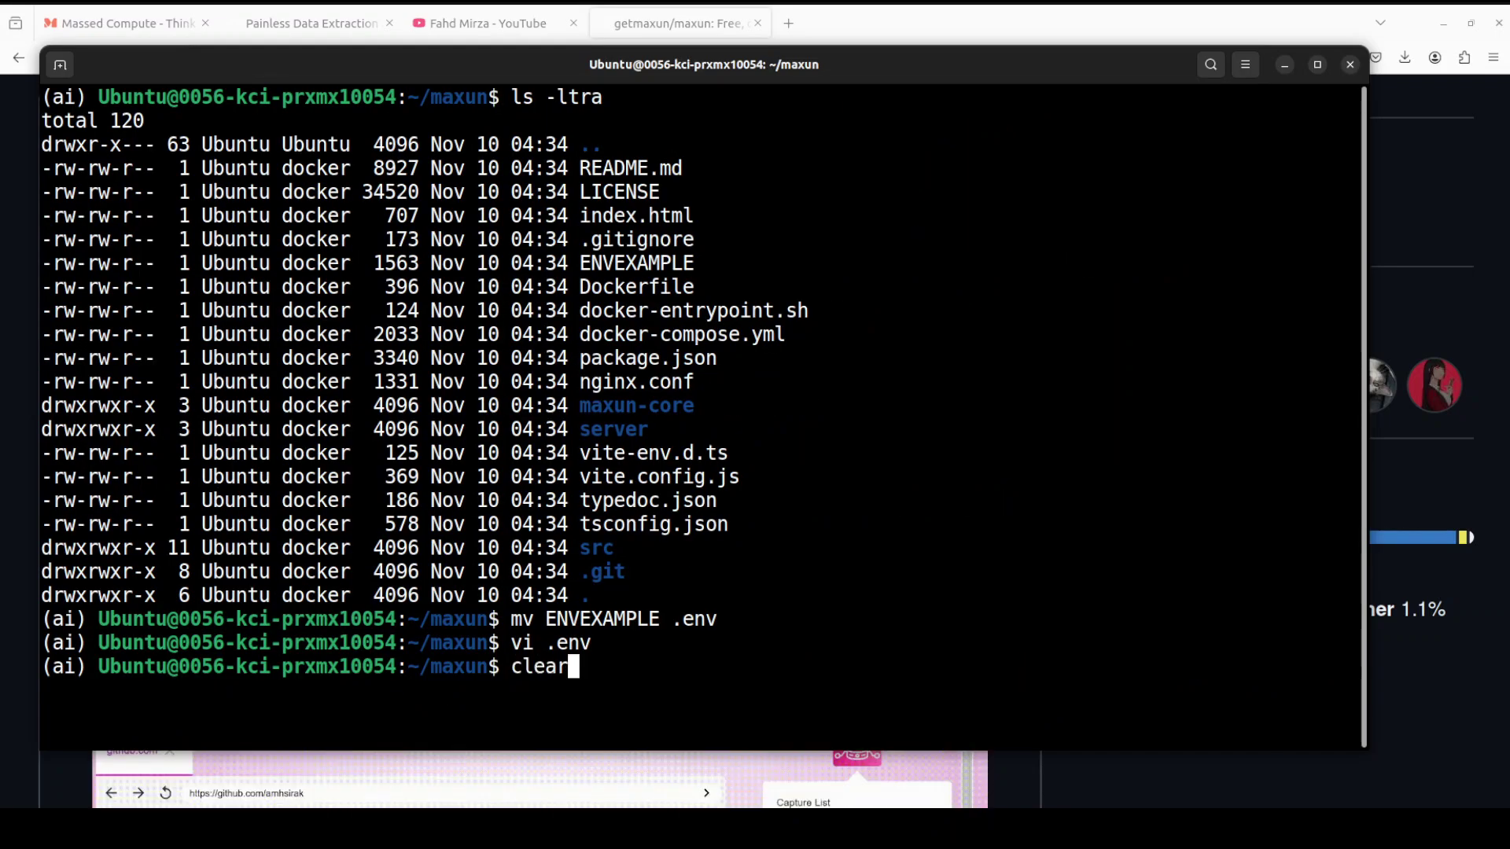
{"action": "key", "text": "Return"}
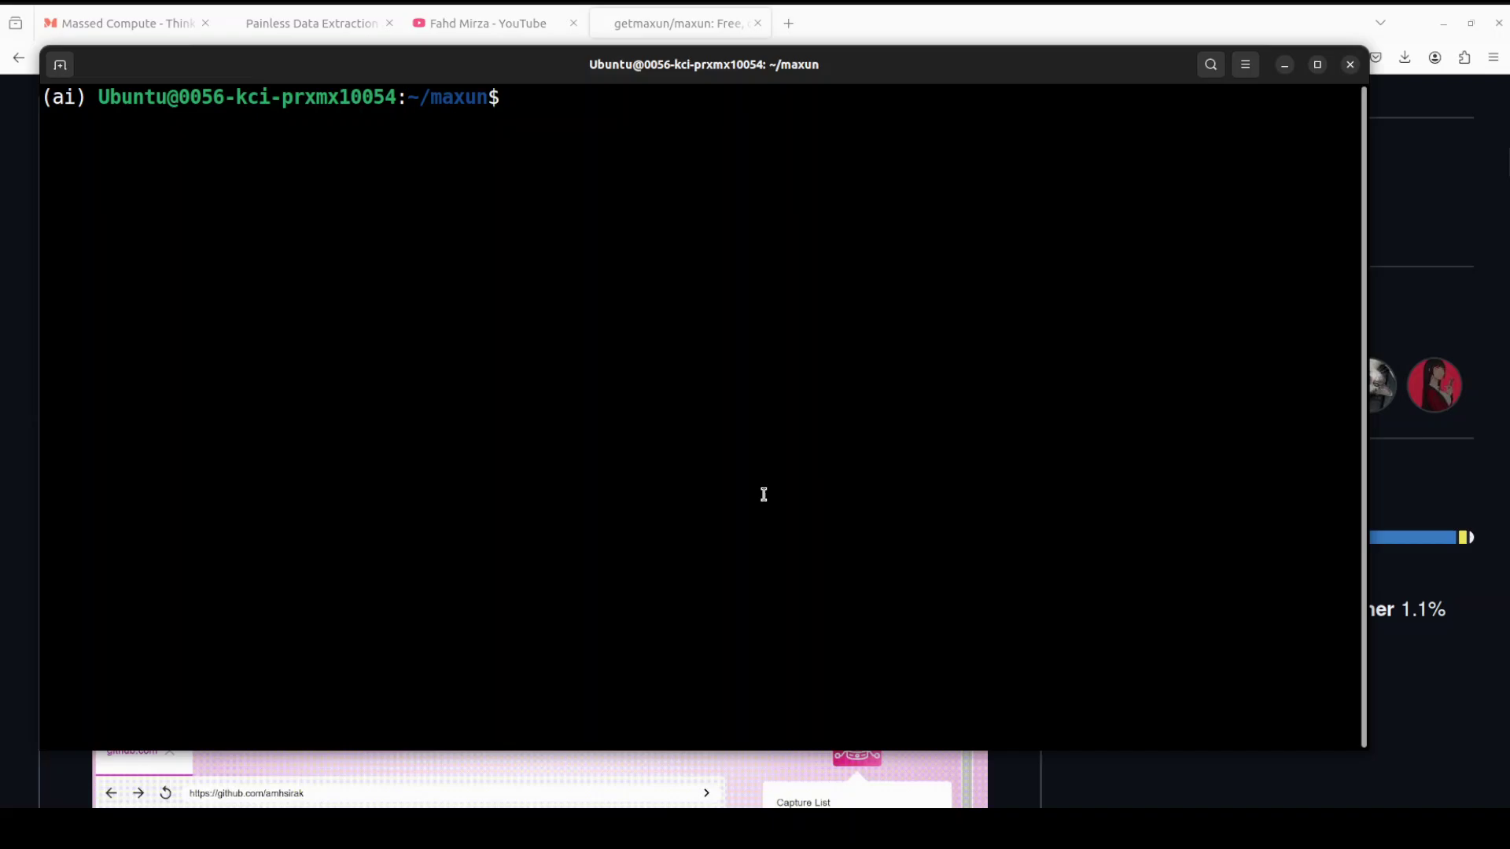
{"action": "type", "text": "mv ENVEXAMPLE .env"}
{"action": "key", "text": "Up"}
{"action": "key", "text": "Up"}
{"action": "key", "text": "Up"}
{"action": "key", "text": "Up"}
{"action": "key", "text": "Up"}
{"action": "key", "text": "Up"}
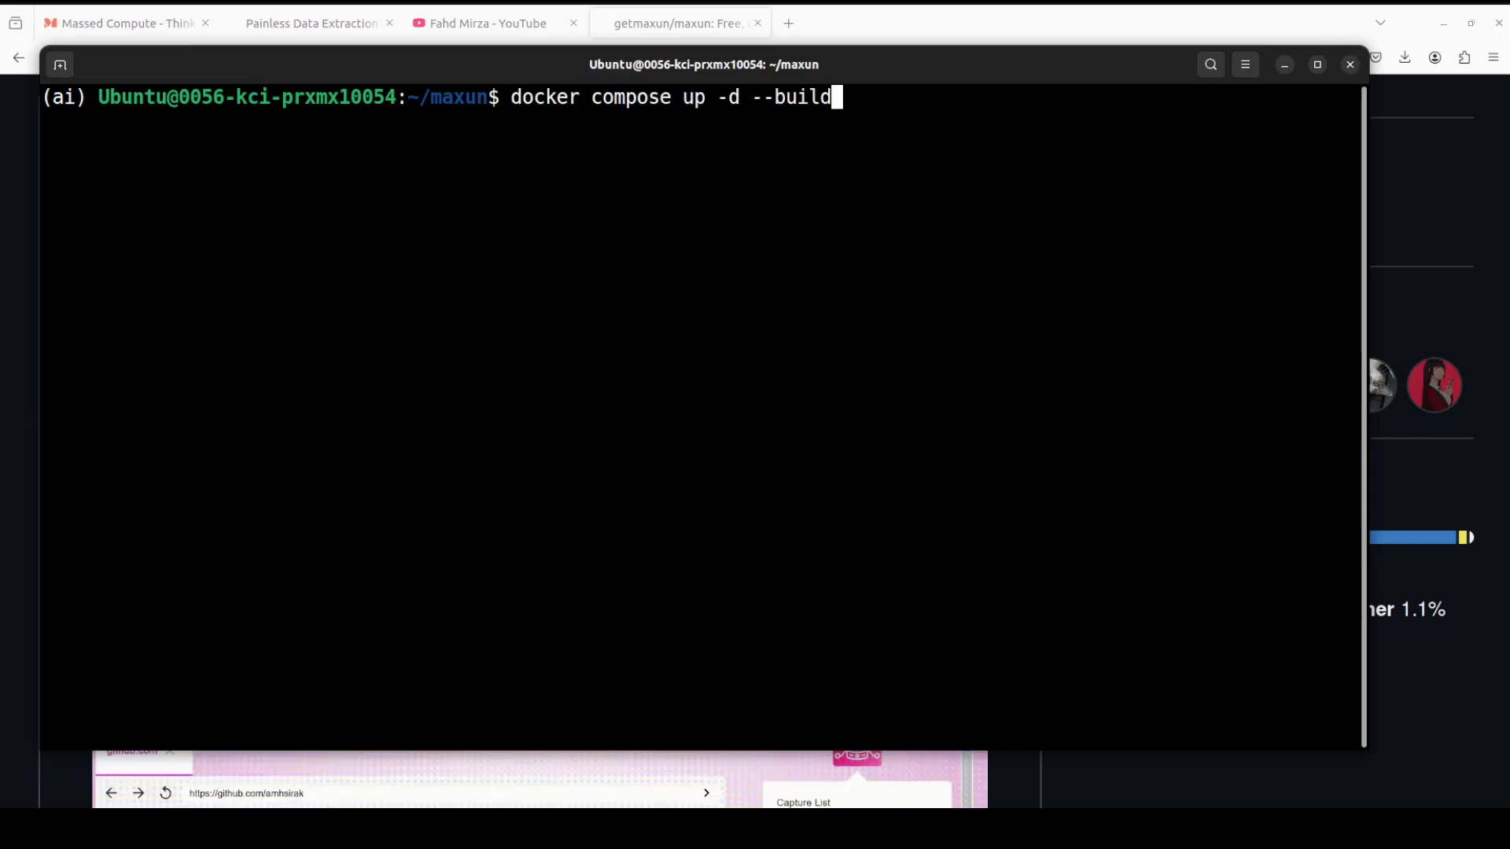
{"action": "key", "text": "Down"}
{"action": "key", "text": "Return"}
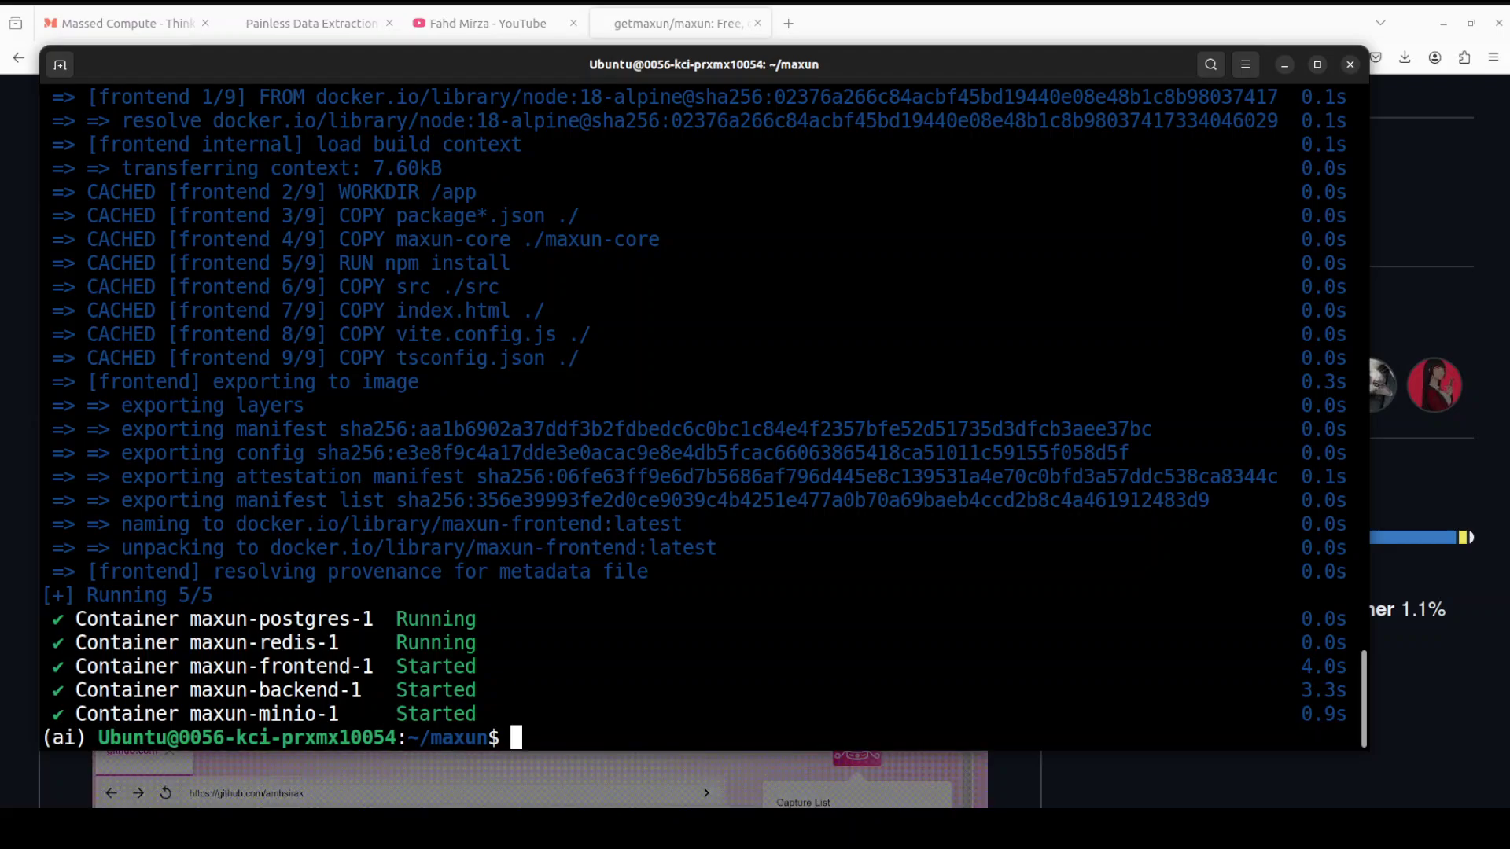
{"action": "left_click", "coordinate": [789, 25]}
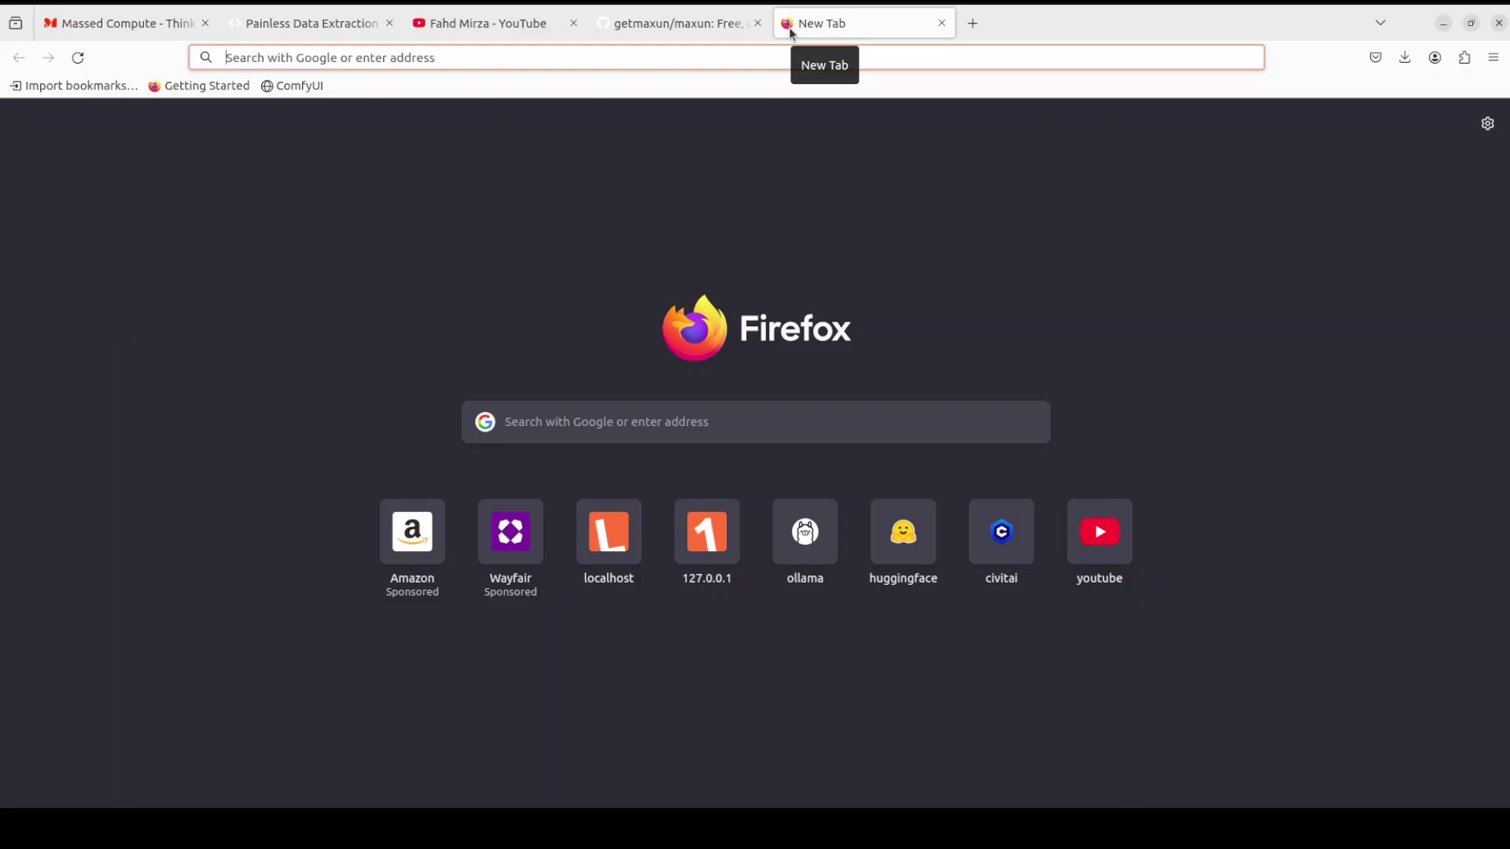
{"action": "type", "text": "http://localhost:5173/"}
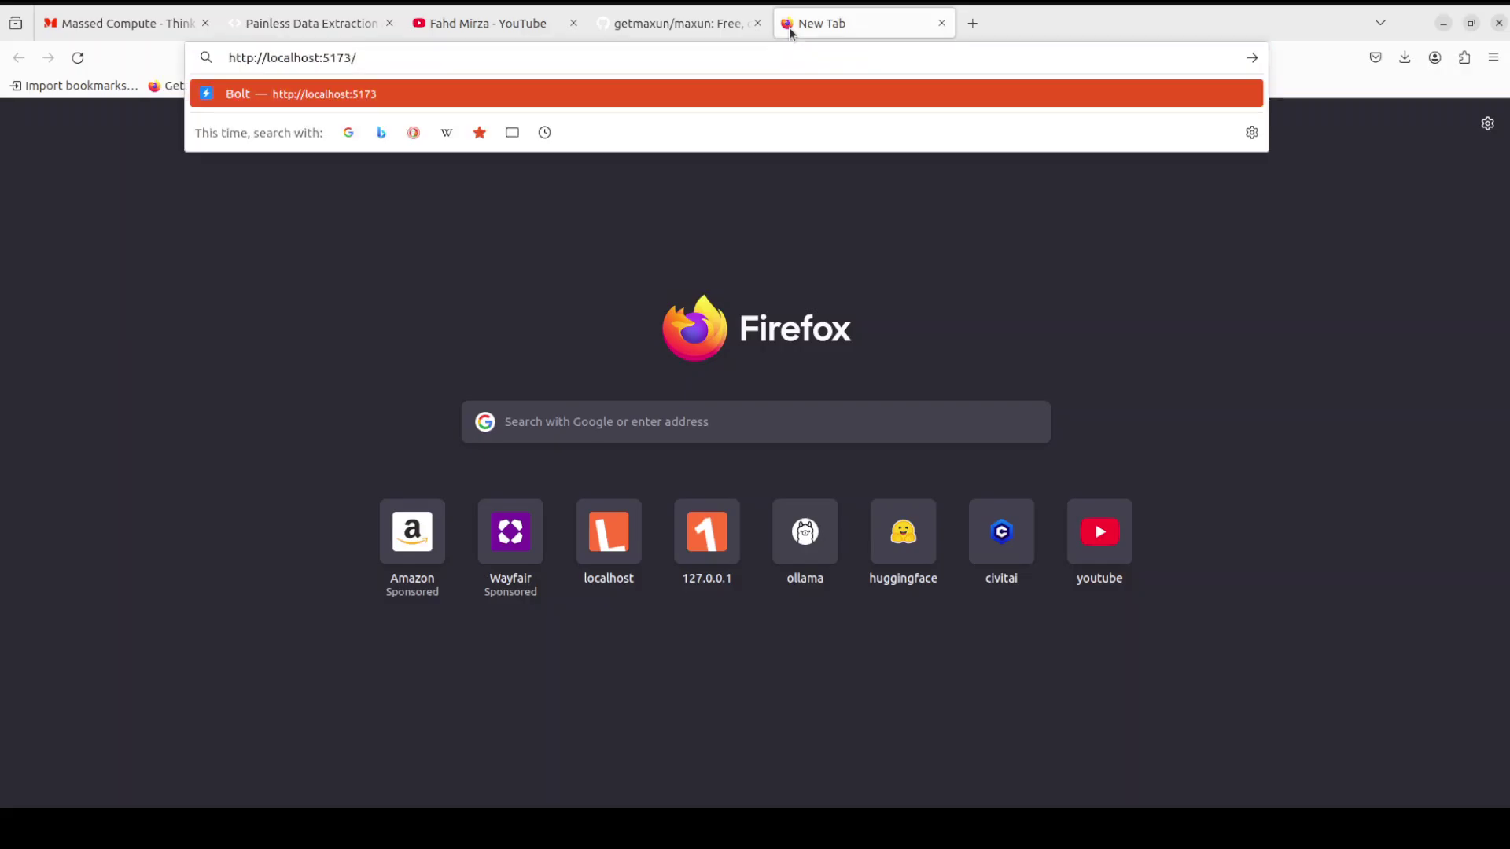
{"action": "key", "text": "Return"}
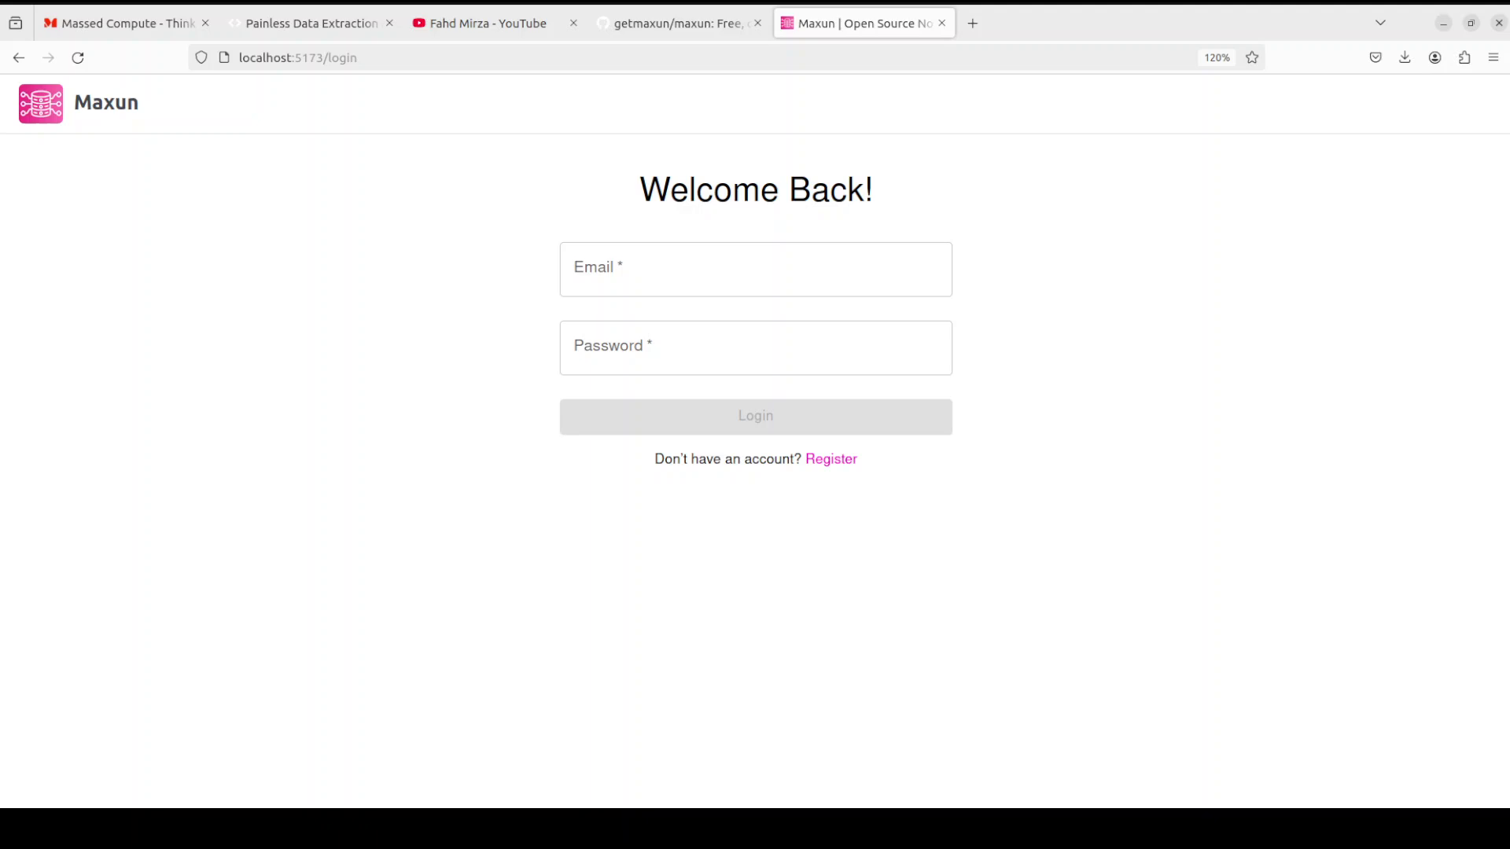
{"action": "left_click", "coordinate": [831, 458]}
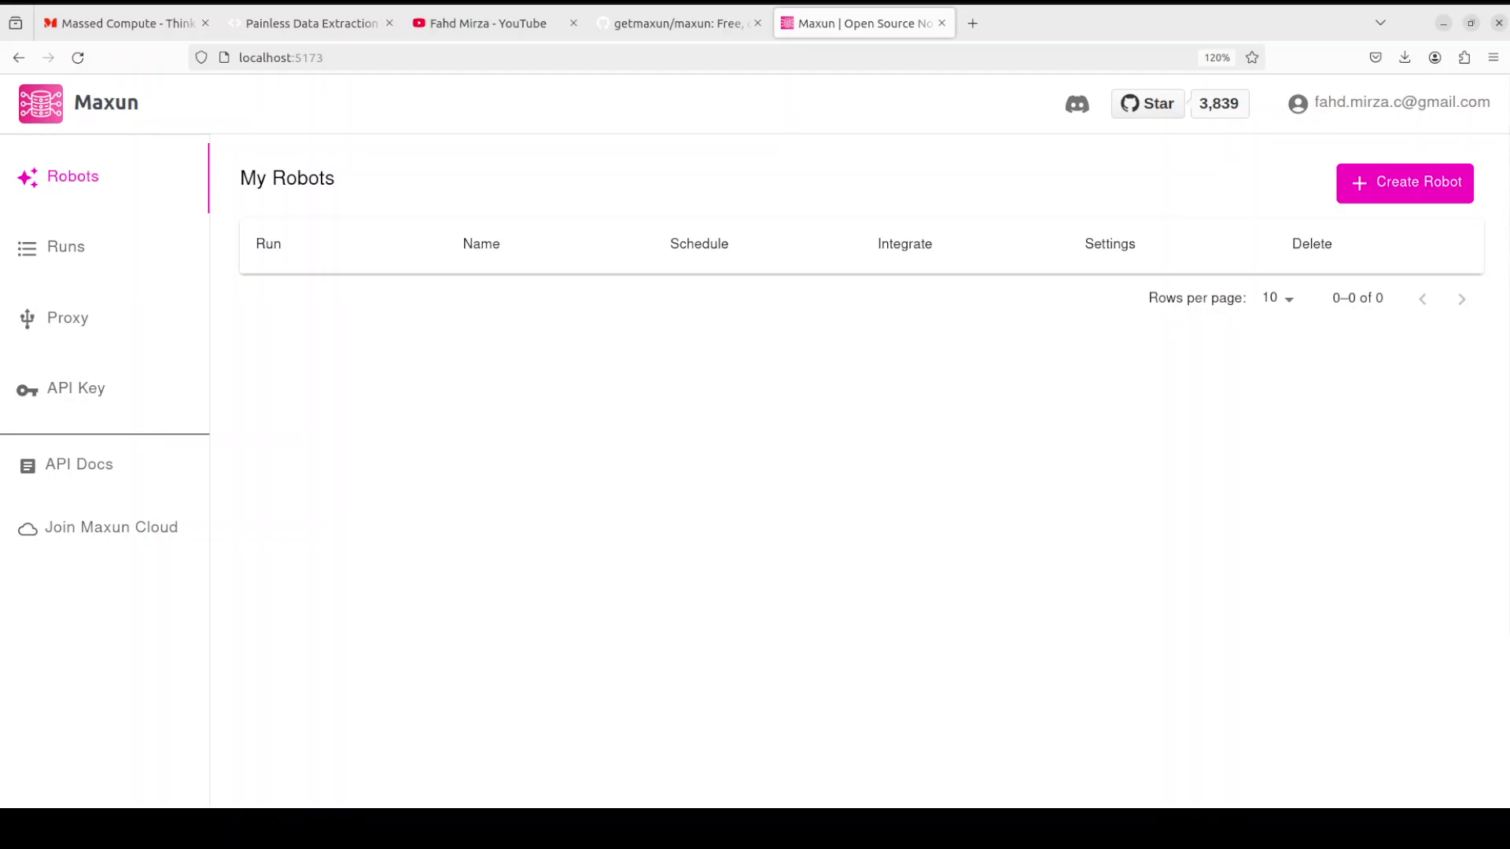
{"action": "left_click", "coordinate": [66, 318]}
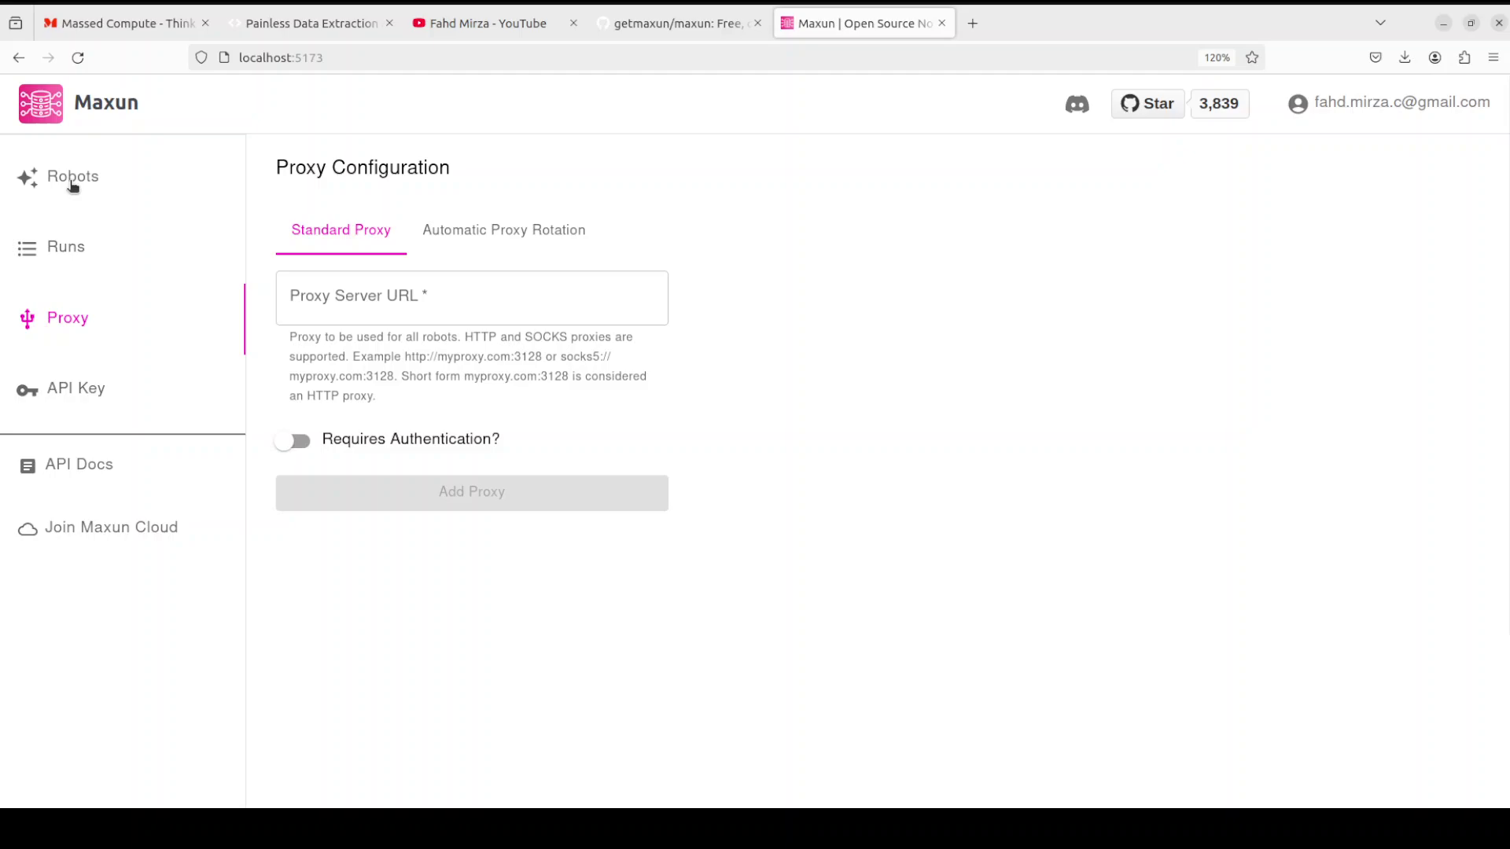
Generate a 'Maxun API Key', copy it to the clipboard, and go back to My Robots.
{"action": "left_click", "coordinate": [73, 393]}
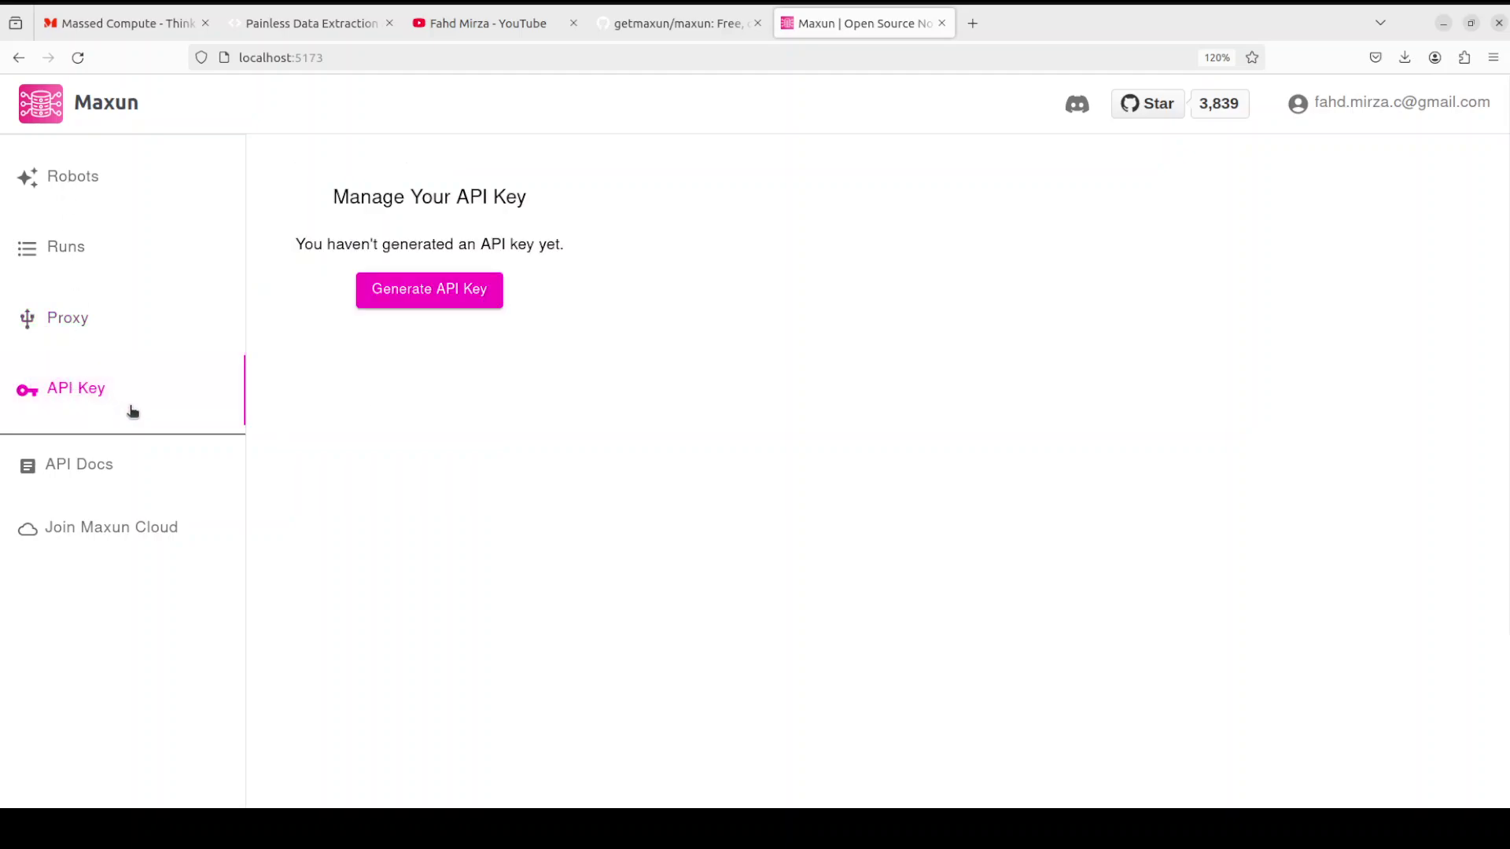
{"action": "left_click", "coordinate": [417, 300]}
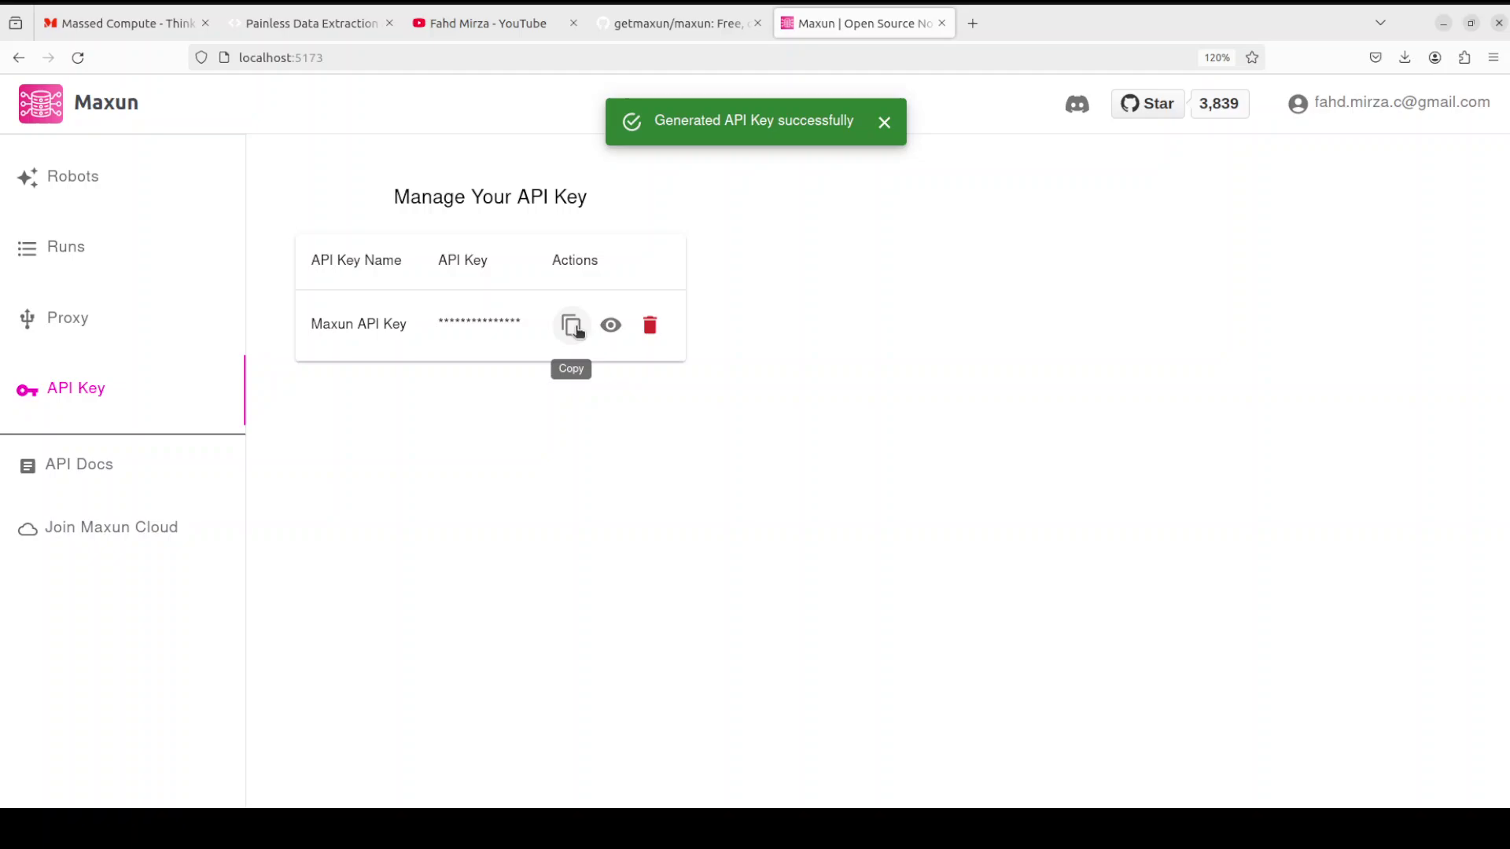
{"action": "left_click", "coordinate": [577, 331]}
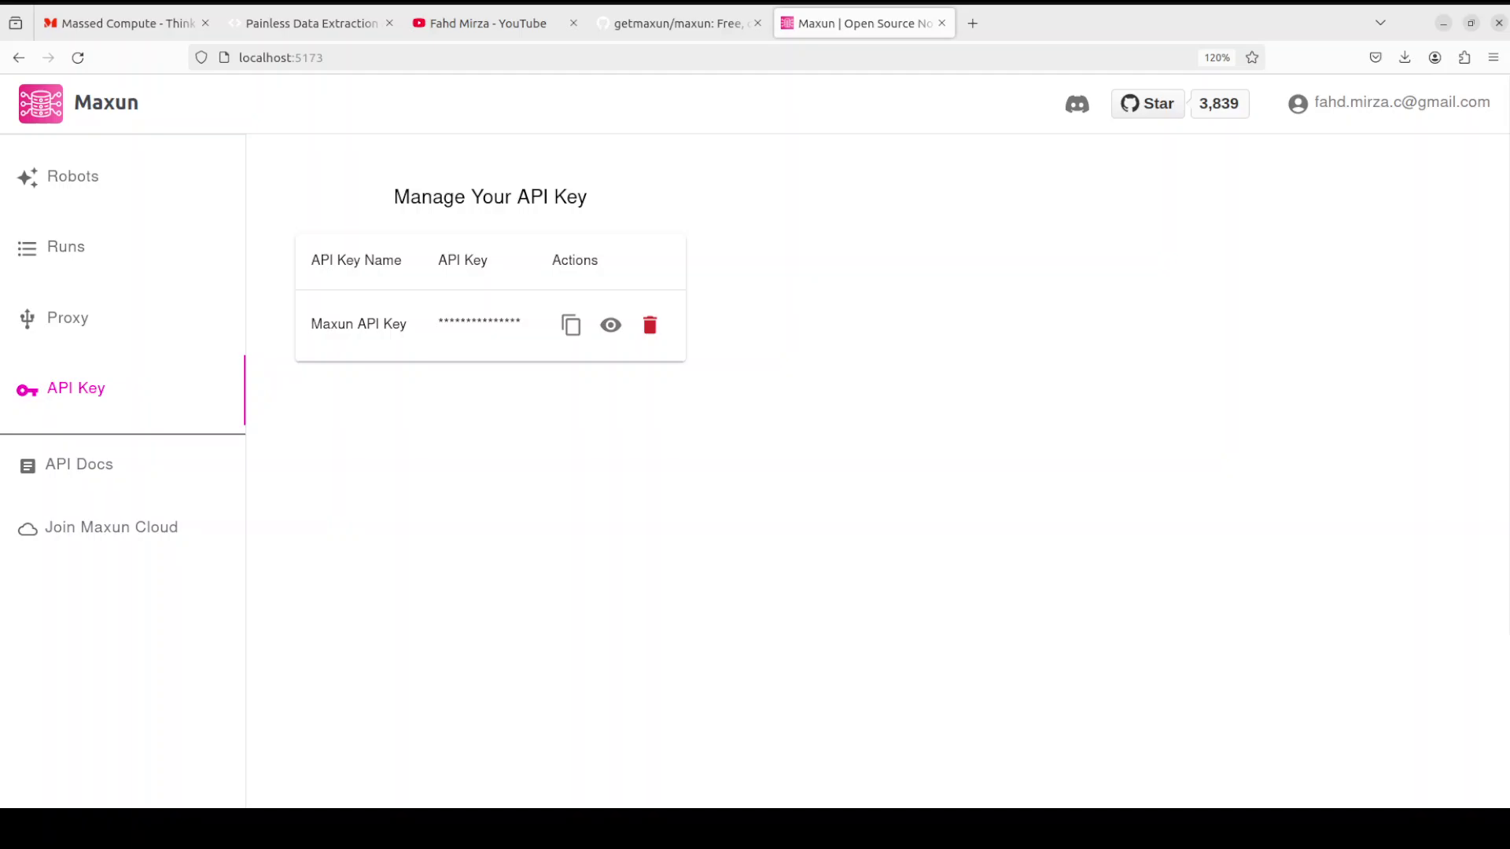
{"action": "left_click", "coordinate": [68, 184]}
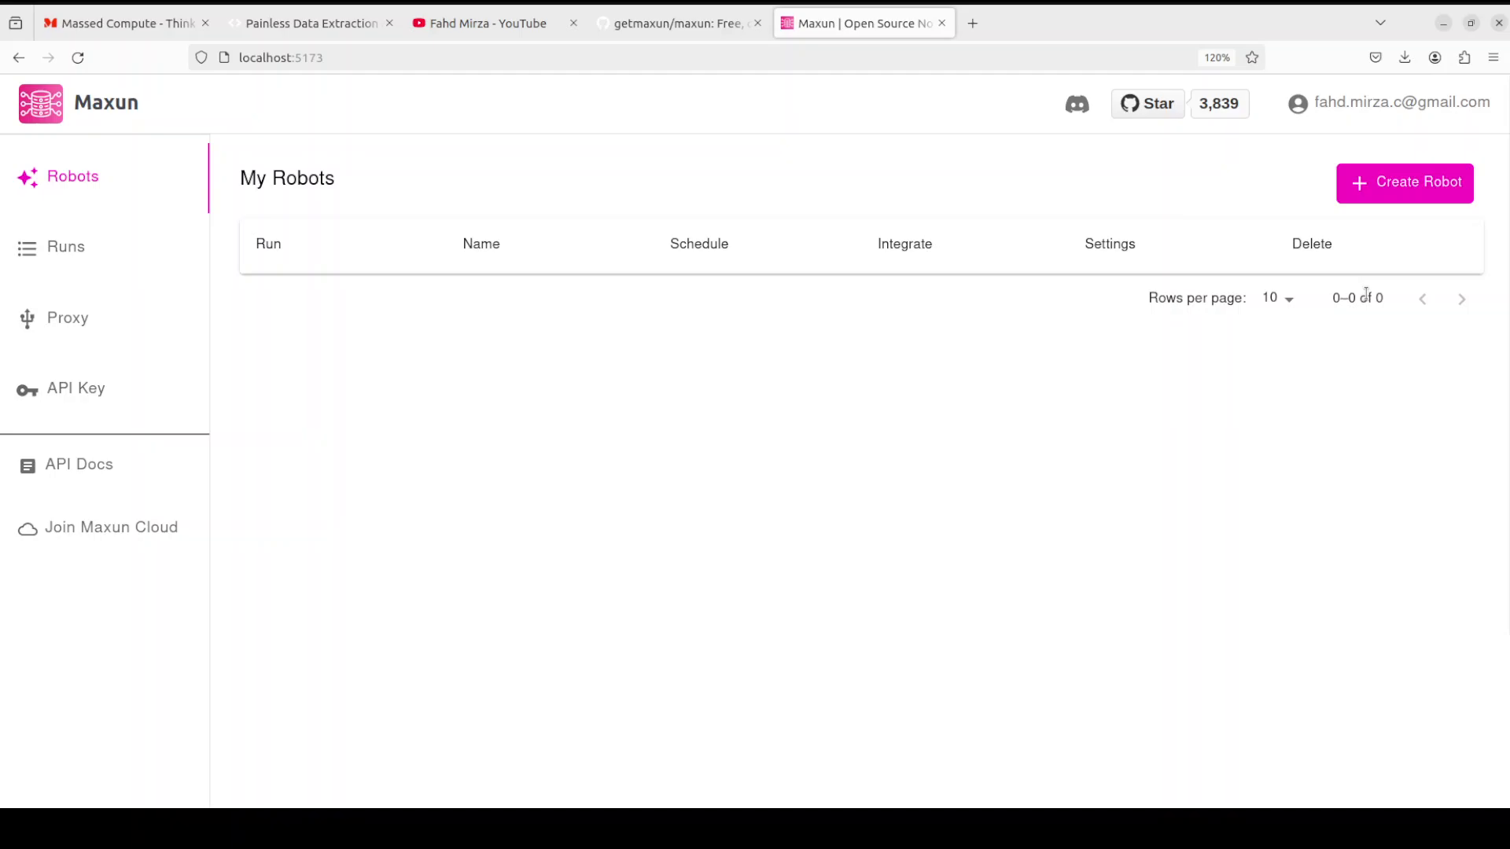
{"action": "left_click", "coordinate": [1390, 190]}
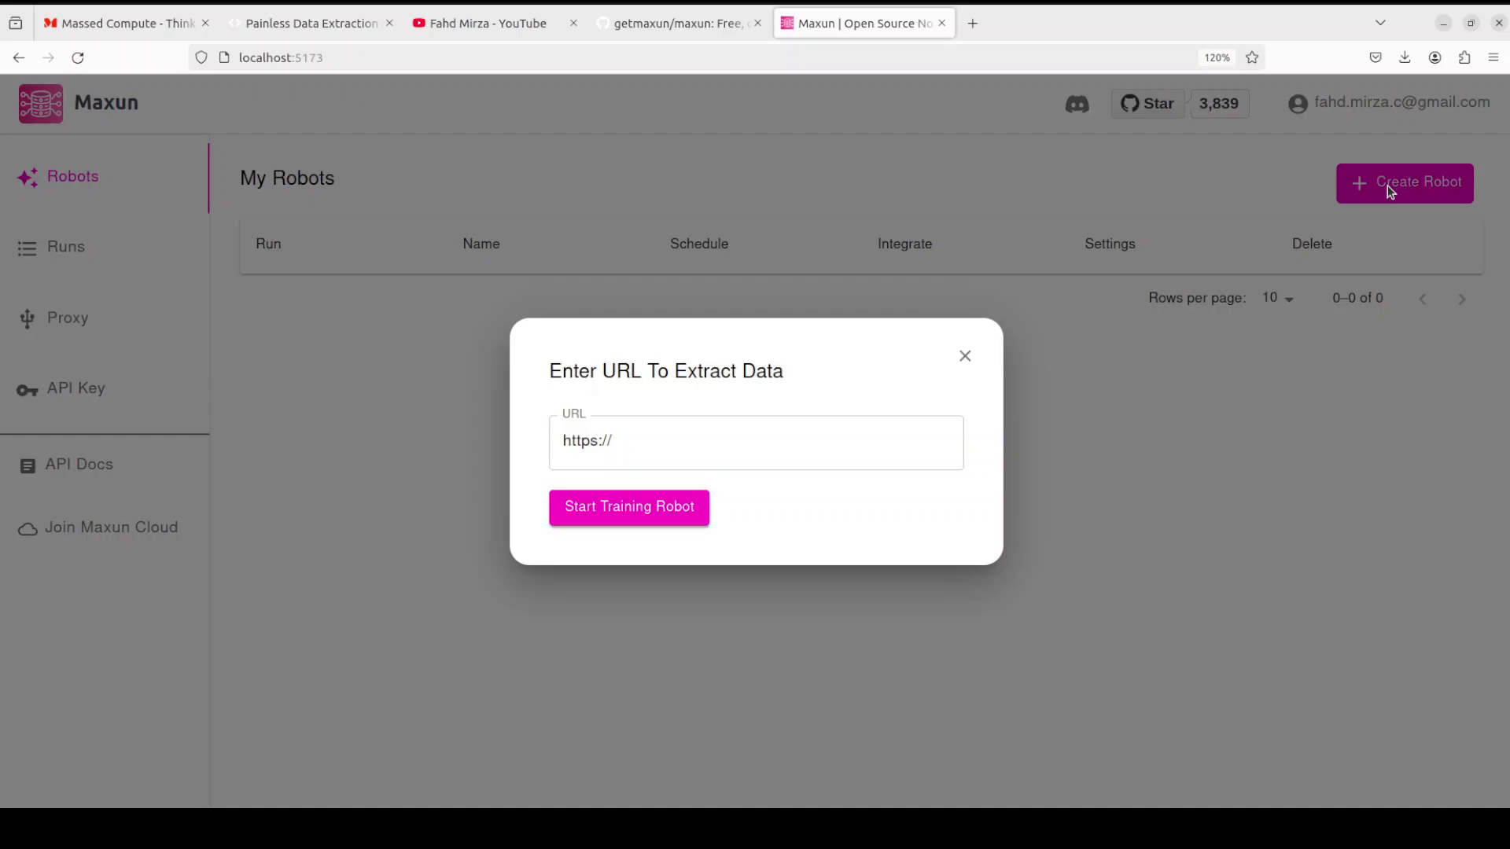
{"action": "left_click", "coordinate": [647, 441]}
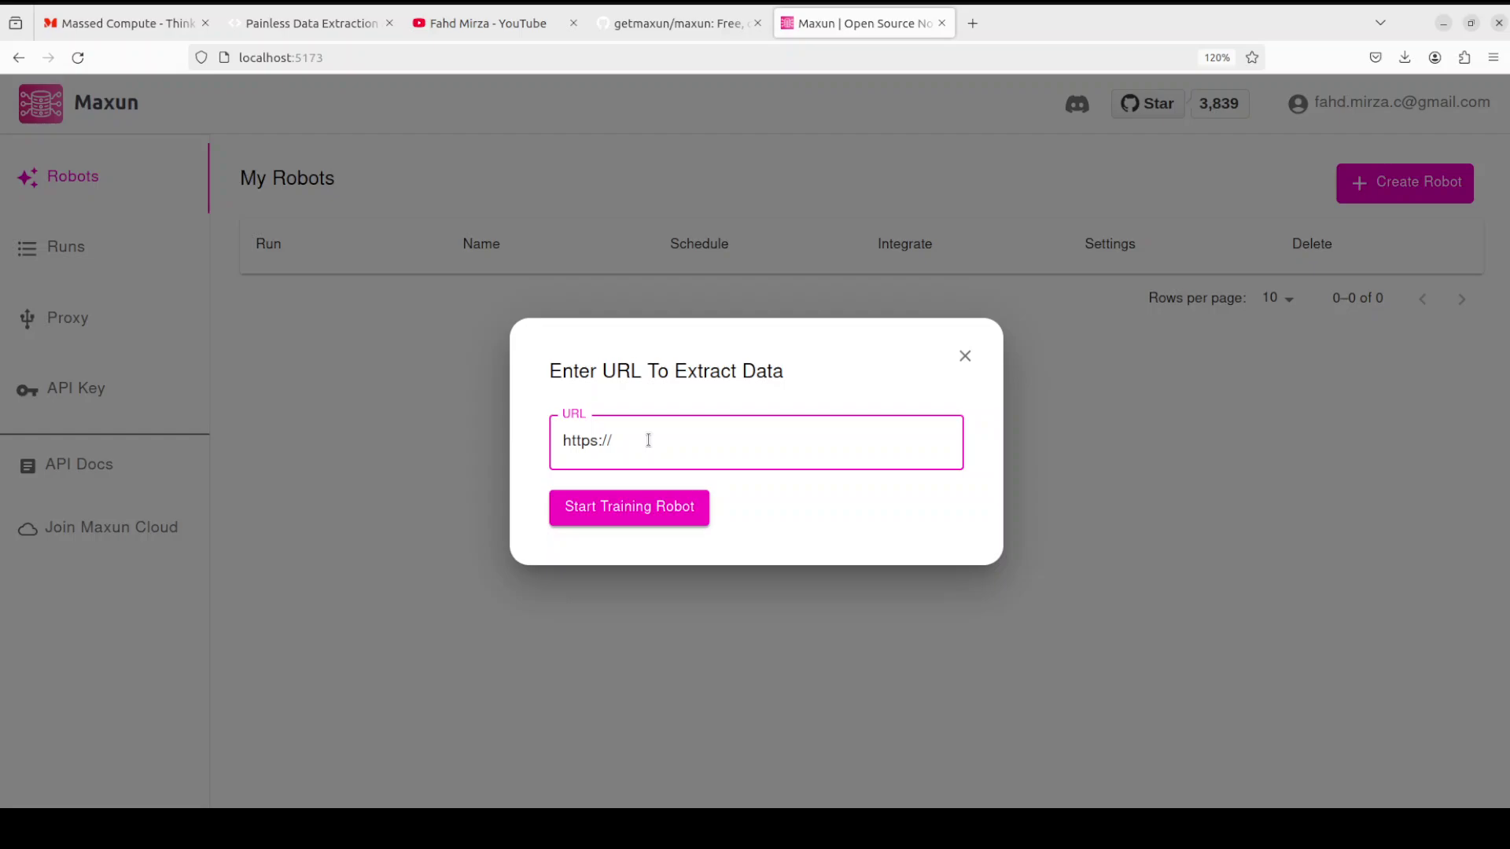
{"action": "type", "text": "fahdmirza.com"}
{"action": "left_click", "coordinate": [639, 511]}
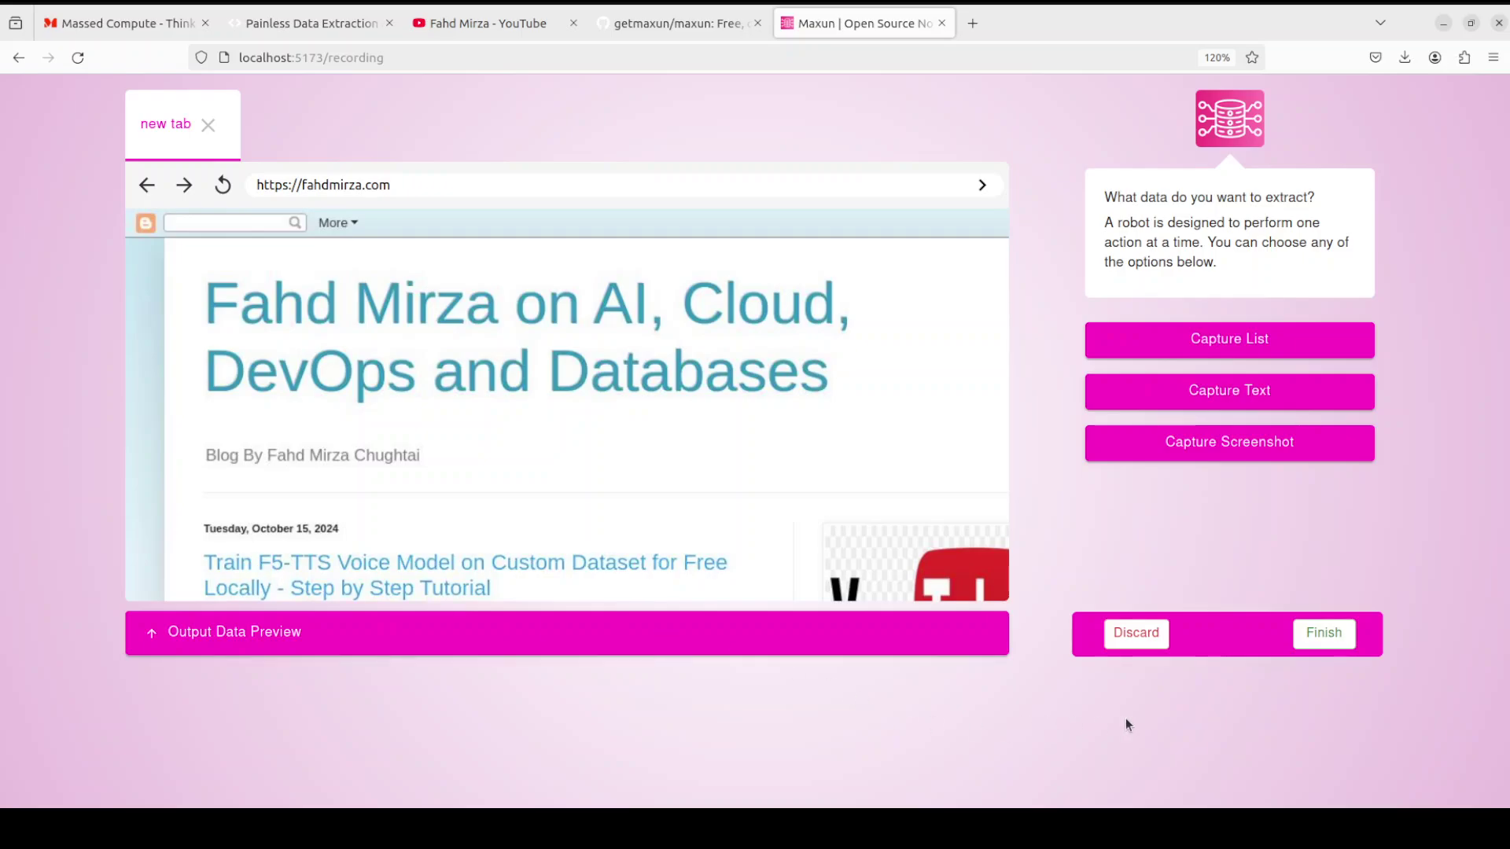
Capture the blog's title text from the page under the label 'title'.
{"action": "left_click", "coordinate": [1220, 396]}
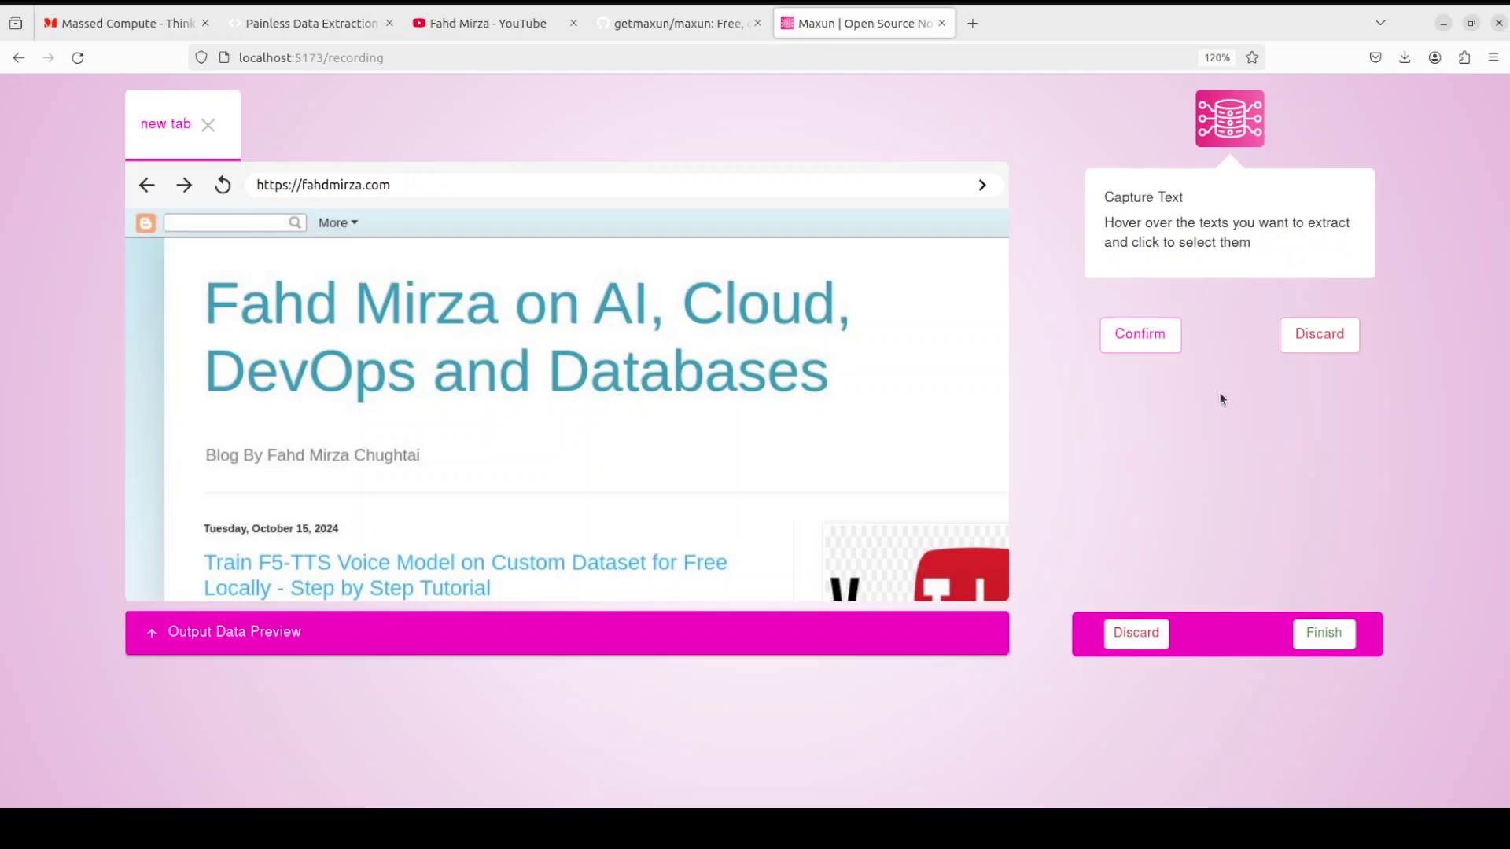
{"action": "left_click", "coordinate": [1147, 338]}
{"action": "left_click", "coordinate": [299, 315]}
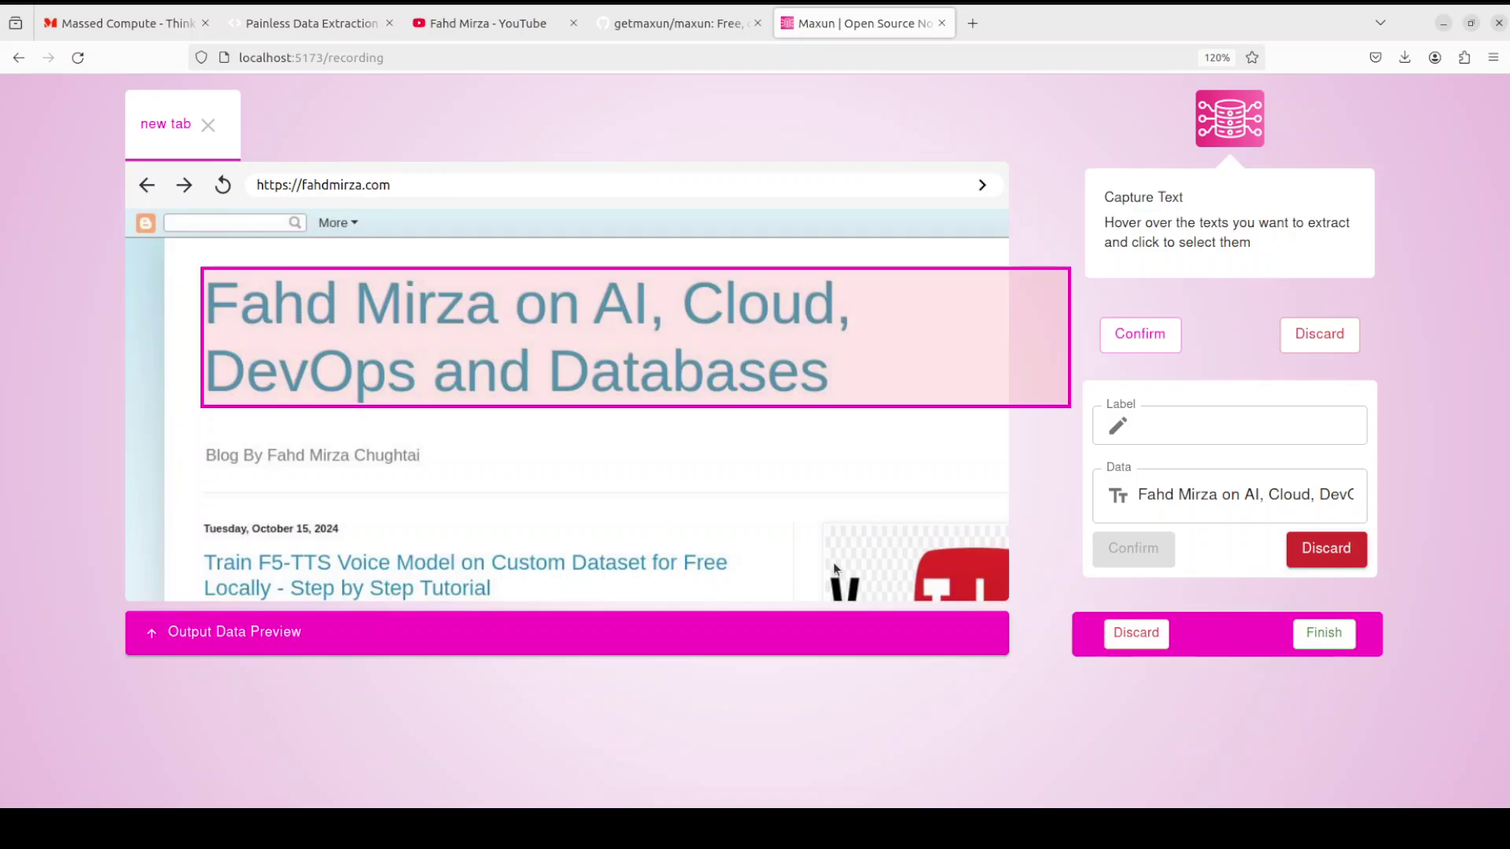
{"action": "left_click", "coordinate": [1161, 428]}
{"action": "type", "text": "tit"}
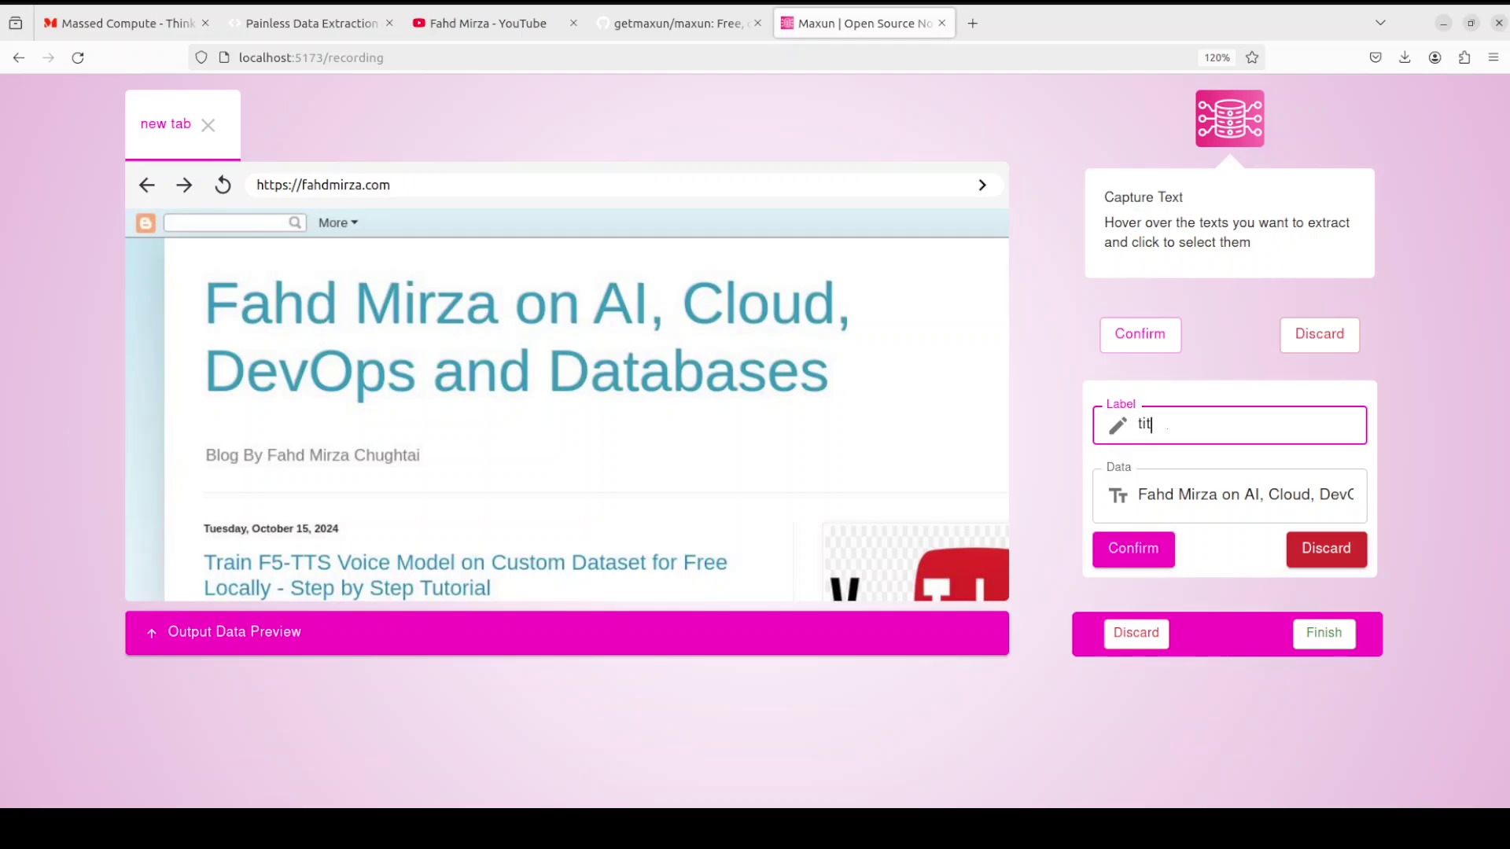
{"action": "type", "text": "le"}
{"action": "left_click", "coordinate": [1113, 554]}
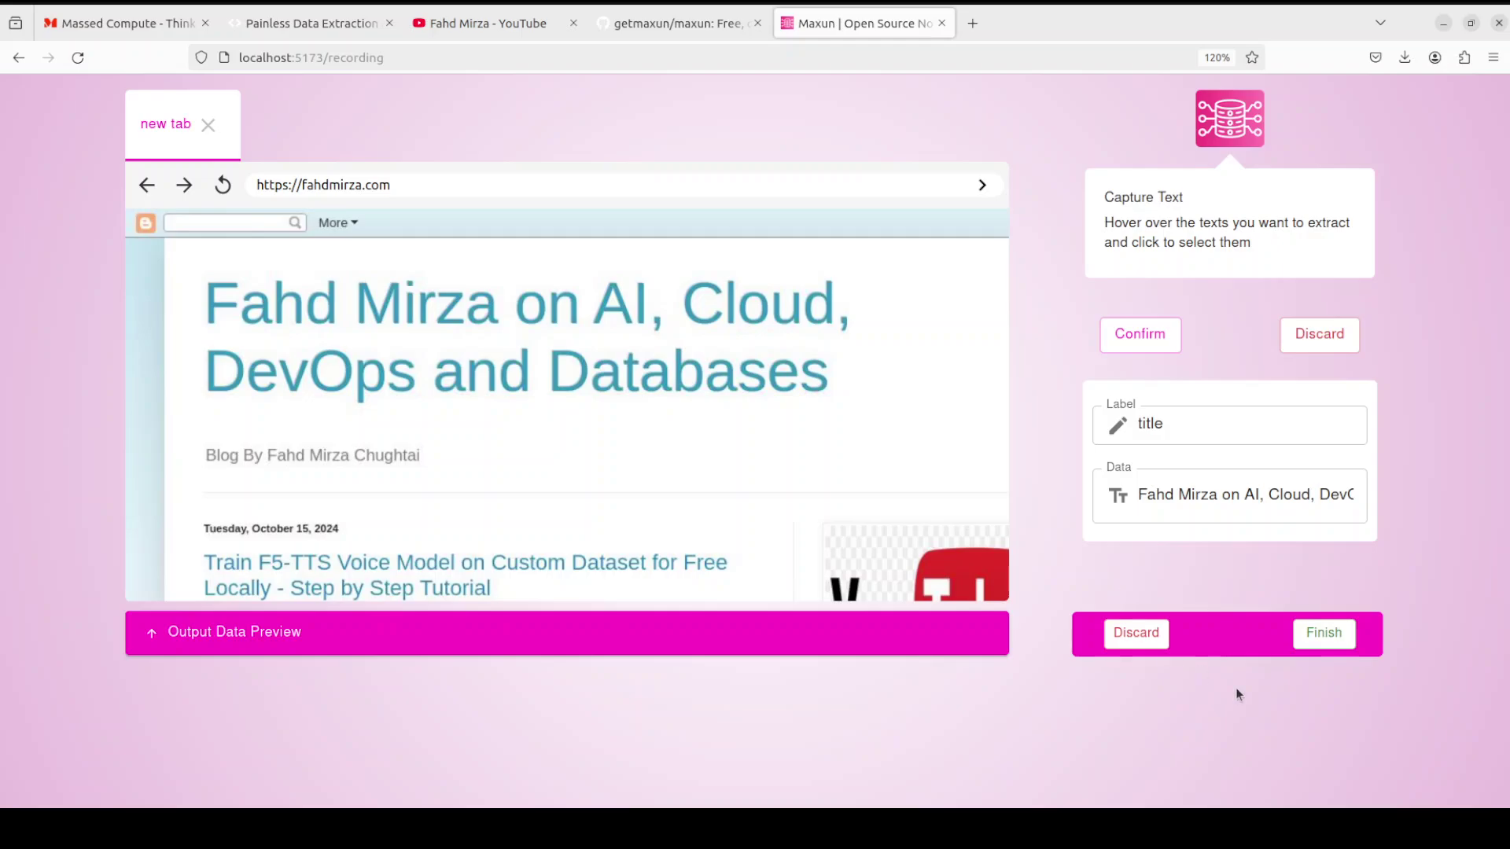
Finish recording and save the robot as 'titleextractor'.
{"action": "left_click", "coordinate": [1309, 640]}
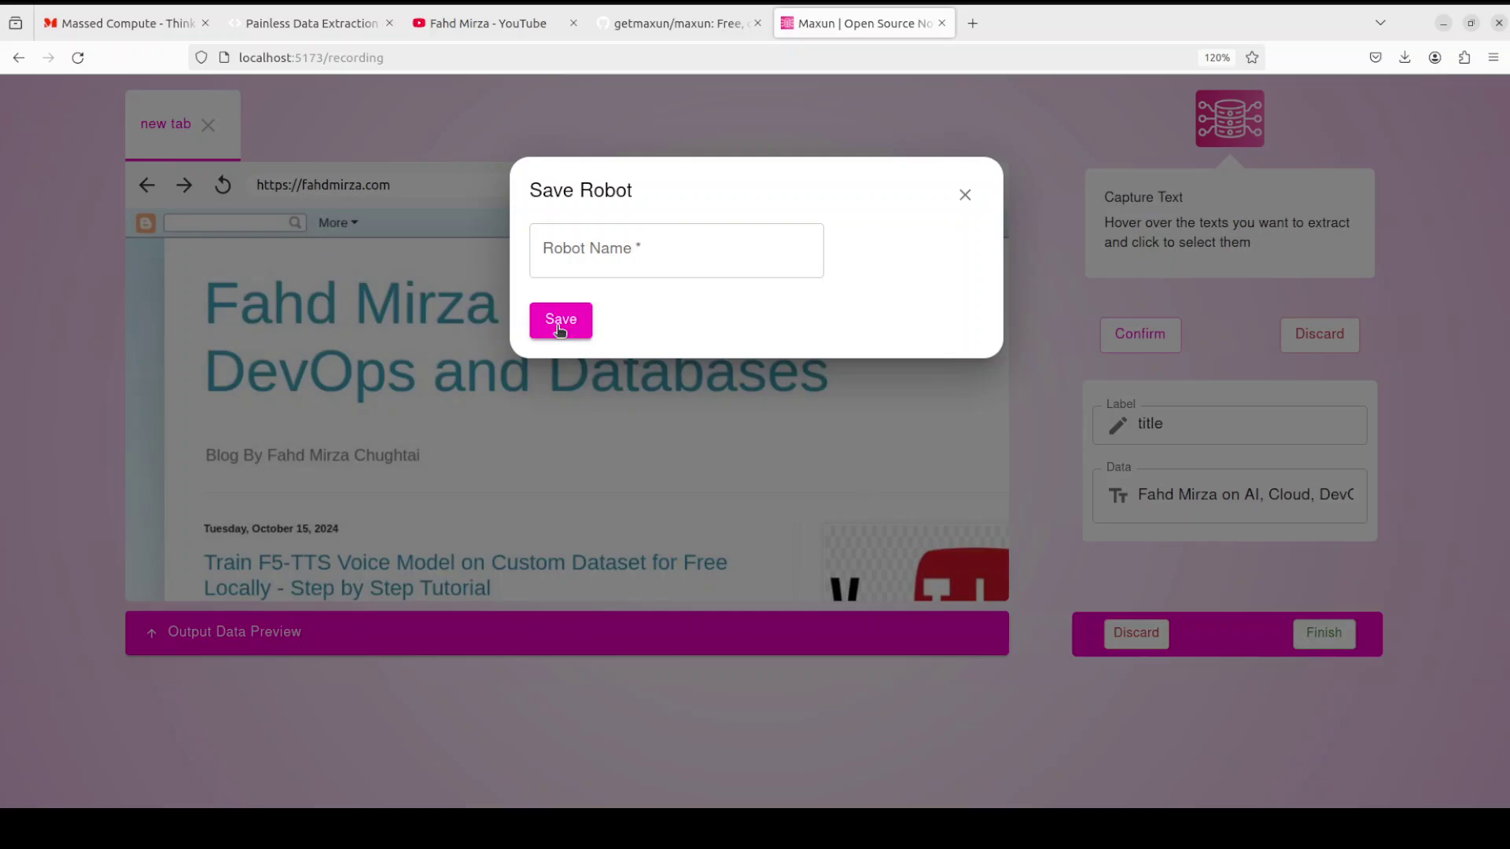
{"action": "left_click", "coordinate": [591, 246]}
{"action": "type", "text": "titleextrac"}
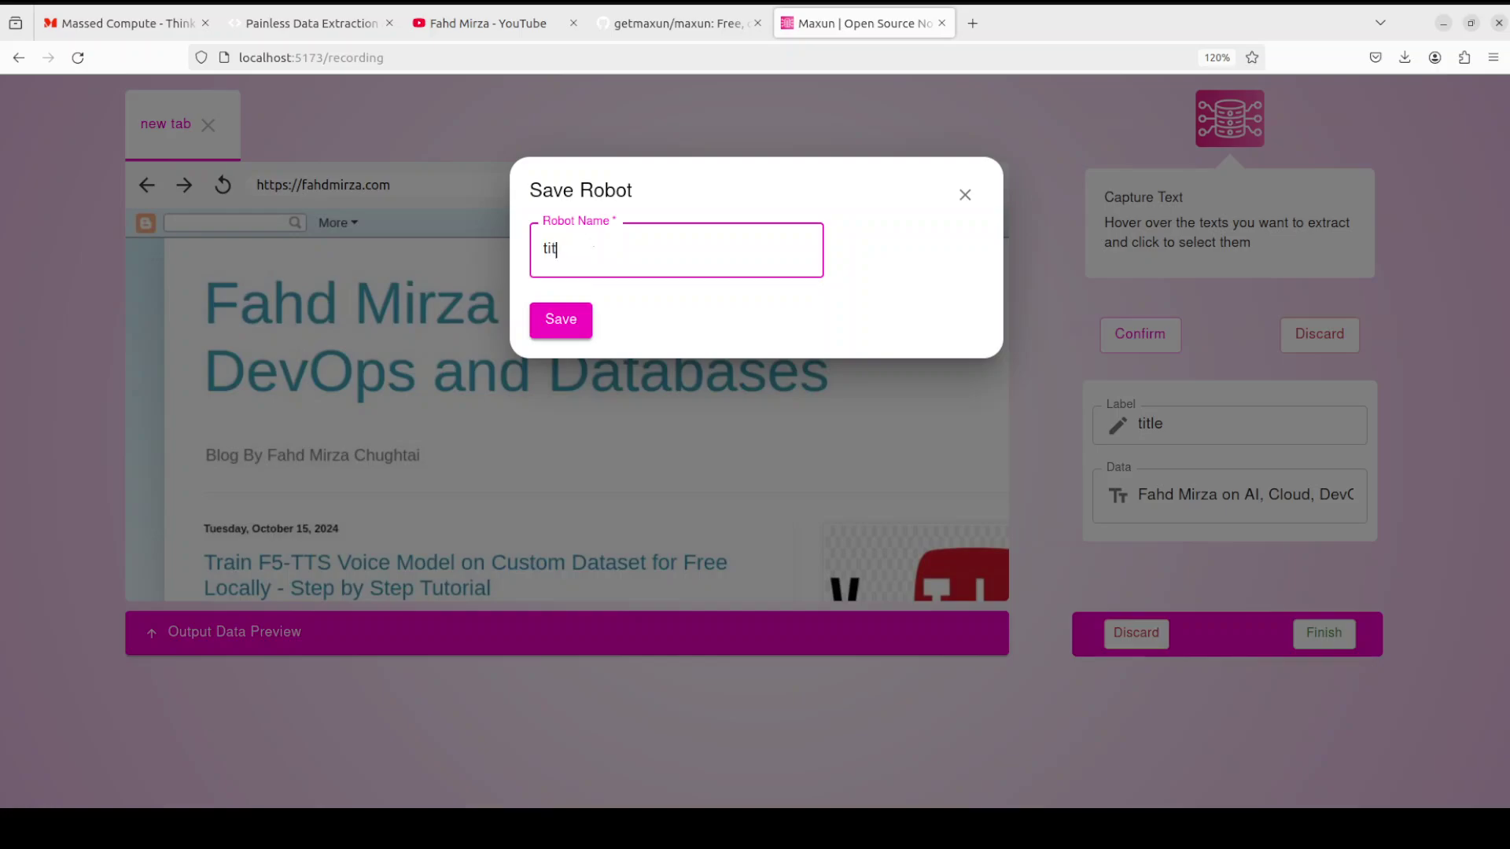
{"action": "type", "text": "tor"}
{"action": "left_click", "coordinate": [552, 318]}
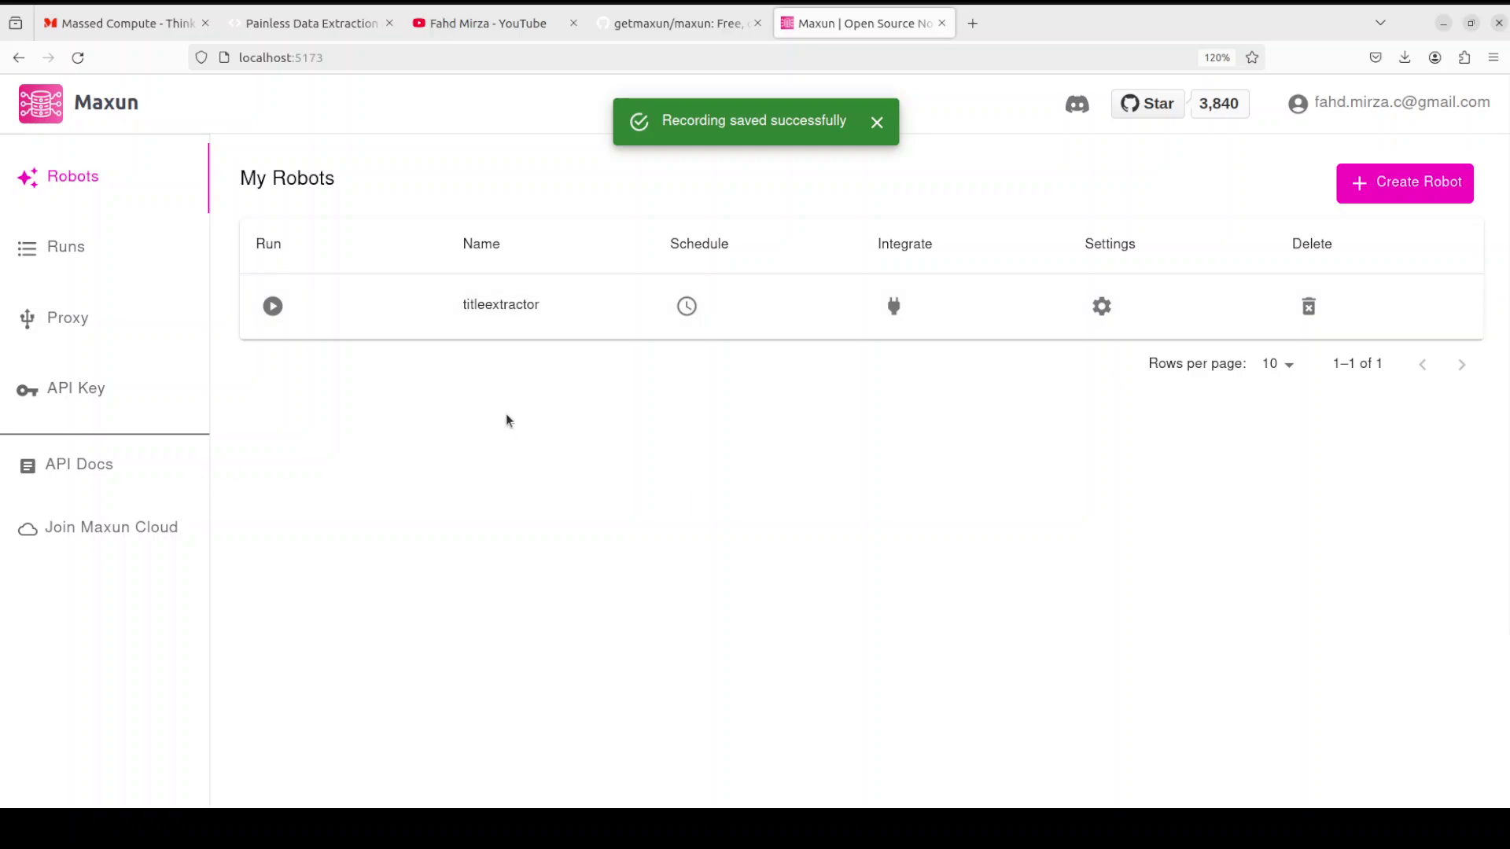
Run titleextractor with default settings, leaving Developer Mode off, and watch it on the Runs page.
{"action": "left_click", "coordinate": [272, 307]}
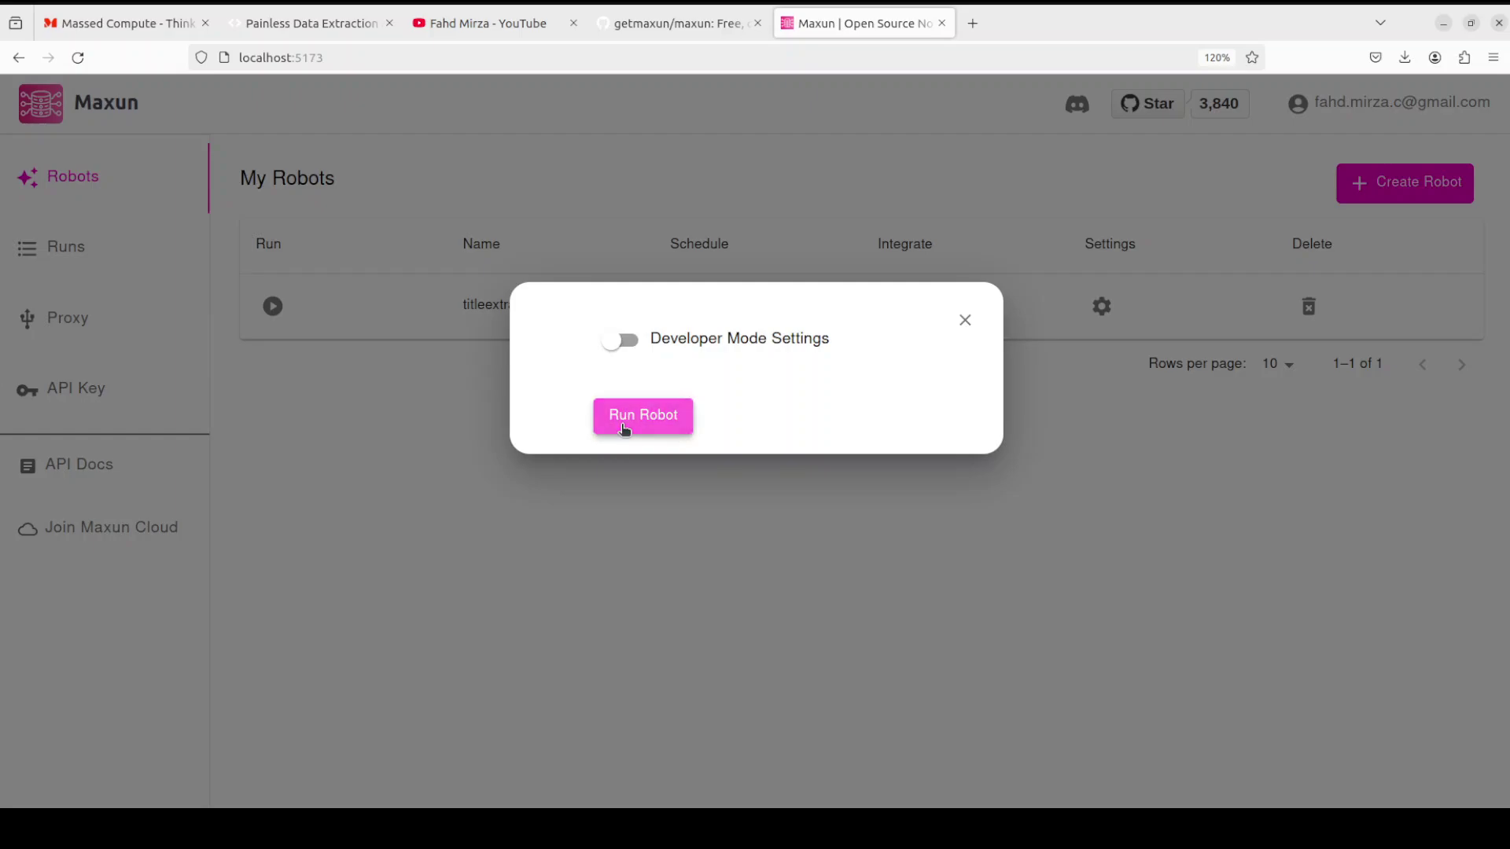
{"action": "left_click", "coordinate": [621, 339]}
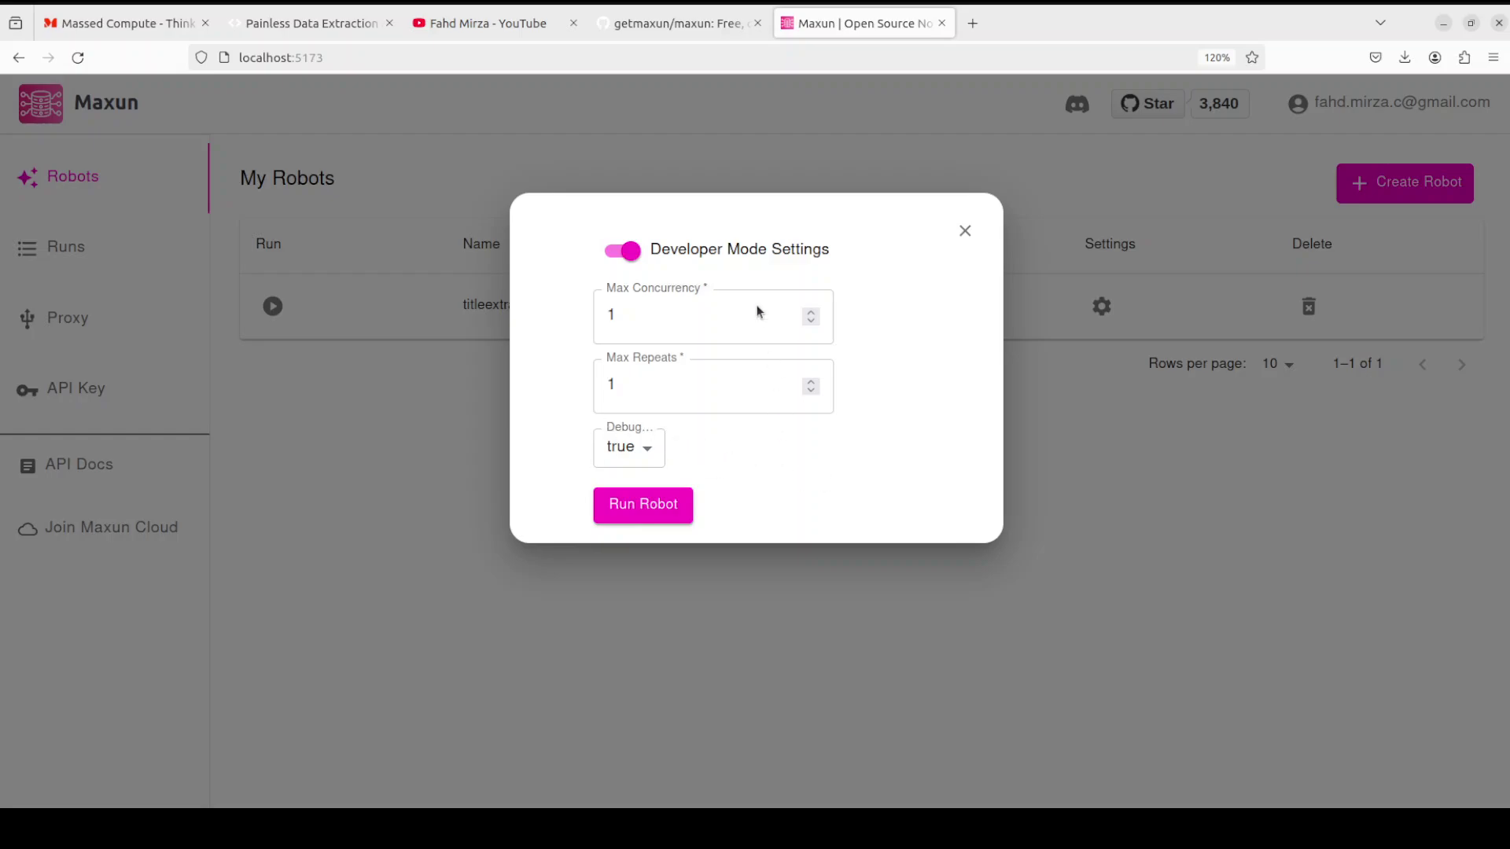
{"action": "left_click", "coordinate": [614, 252]}
{"action": "left_click", "coordinate": [633, 421]}
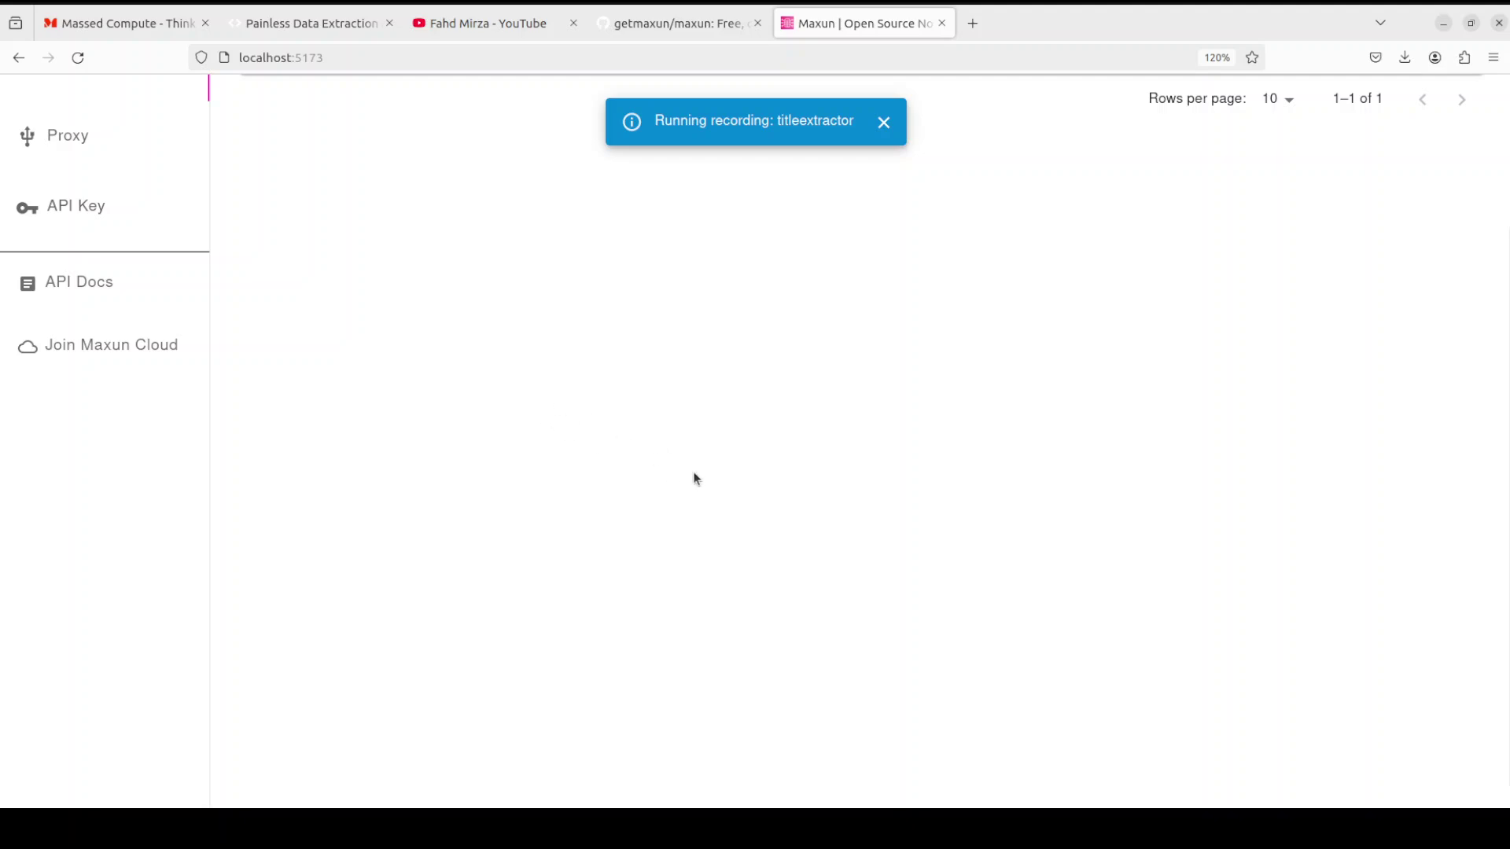
{"action": "scroll", "coordinate": [154, 464], "scroll_direction": "up", "scroll_amount": 3}
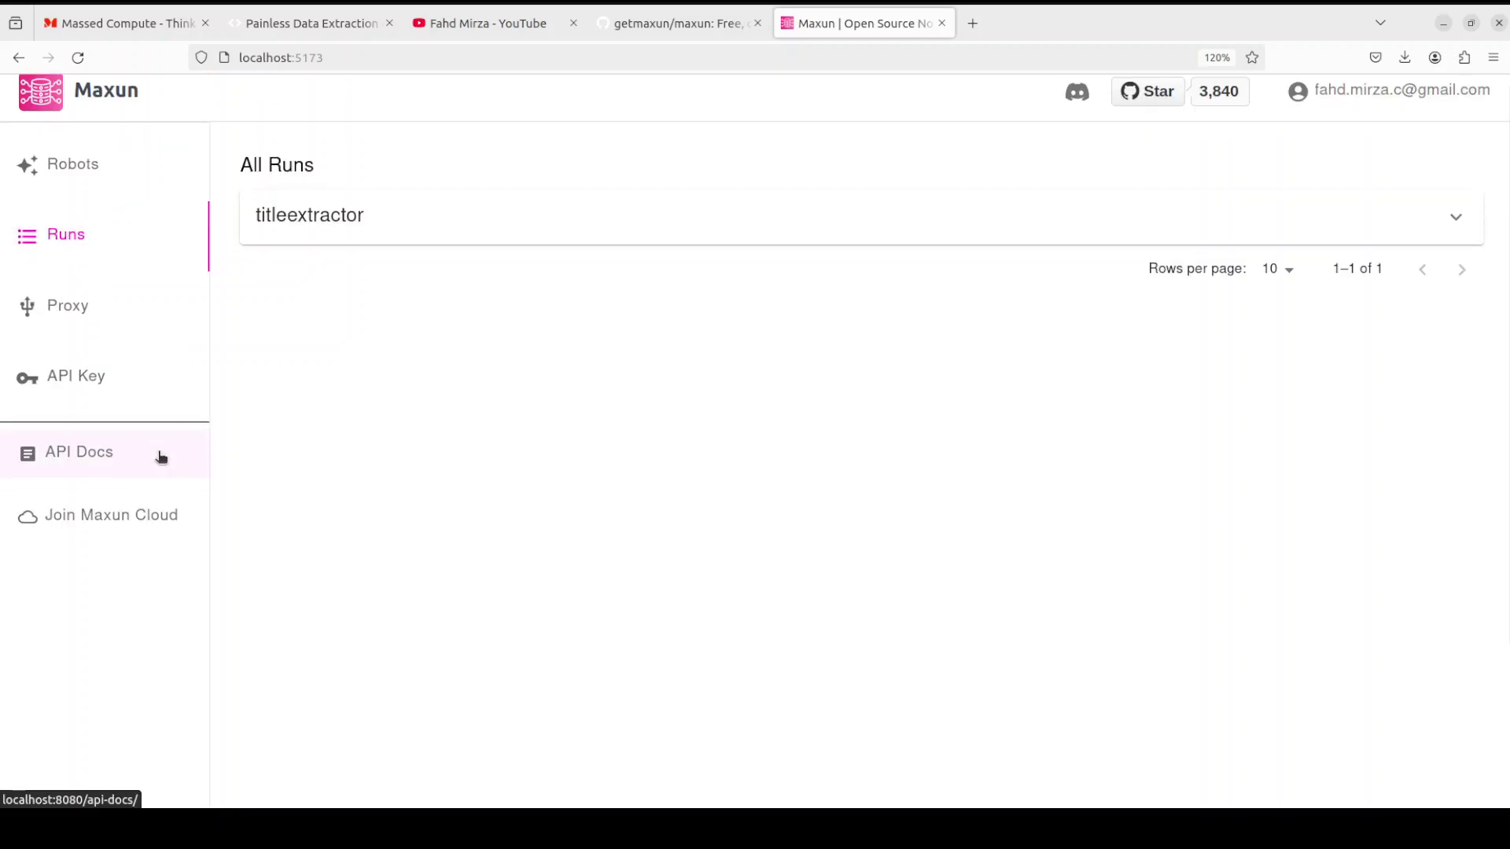
{"action": "scroll", "coordinate": [1176, 280], "scroll_direction": "down", "scroll_amount": 3}
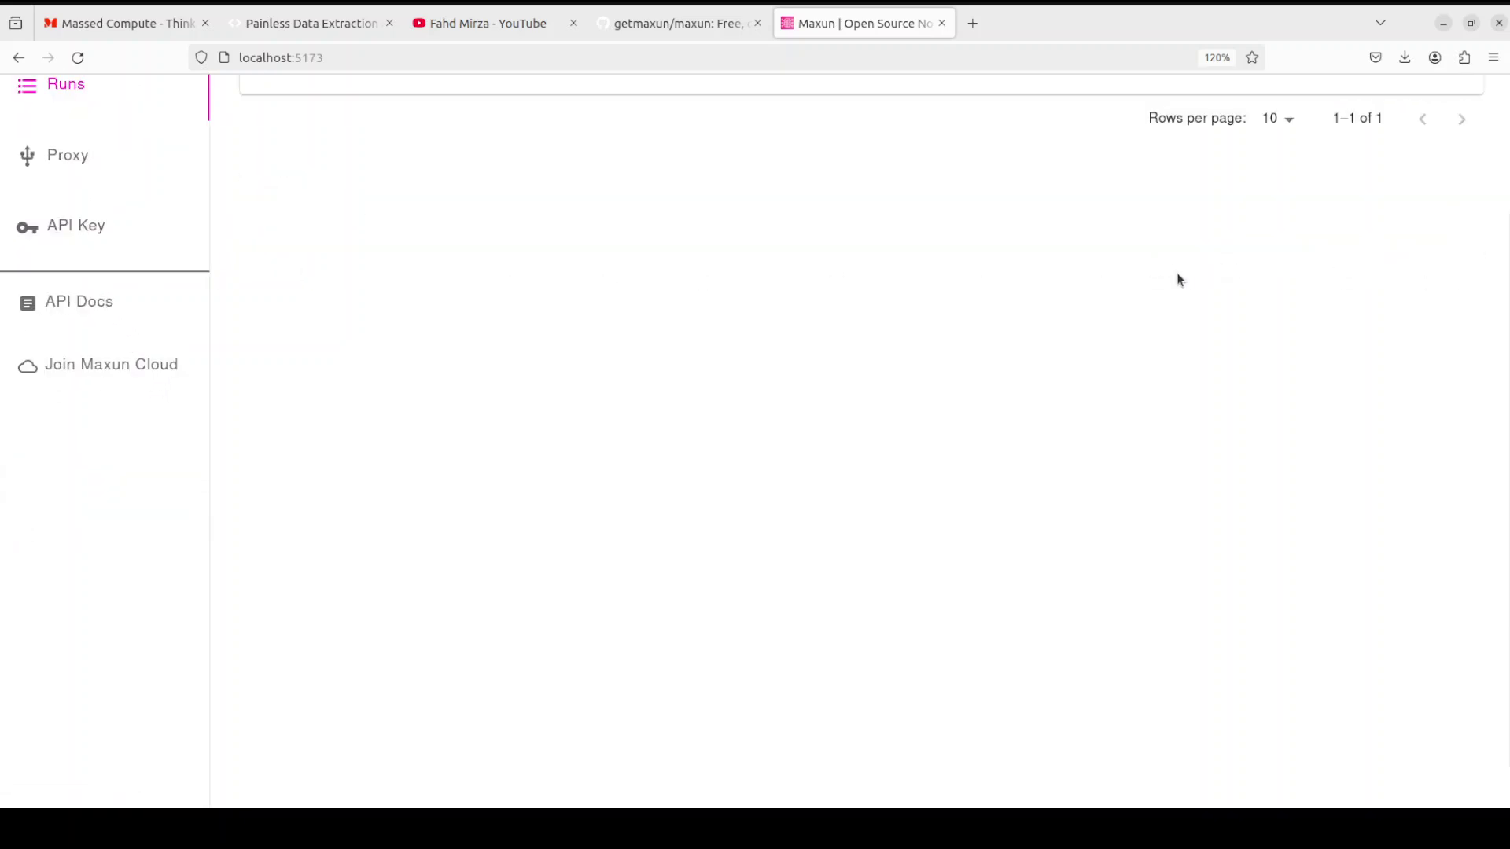
{"action": "scroll", "coordinate": [1041, 441], "scroll_direction": "up", "scroll_amount": 3}
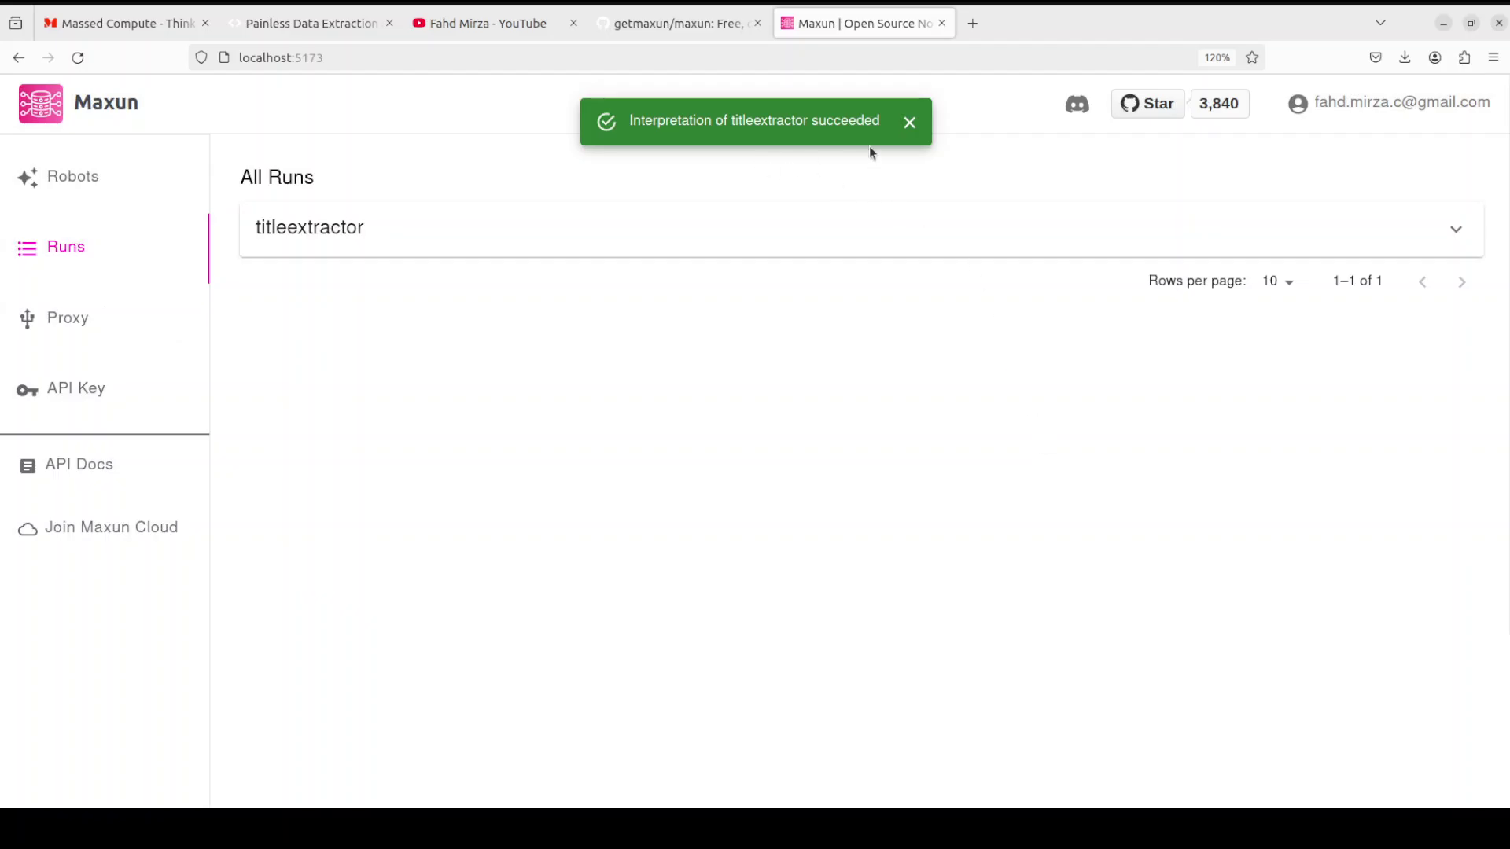
Expand the titleextractor run and inspect its Output Data and Log.
{"action": "left_click", "coordinate": [1454, 231]}
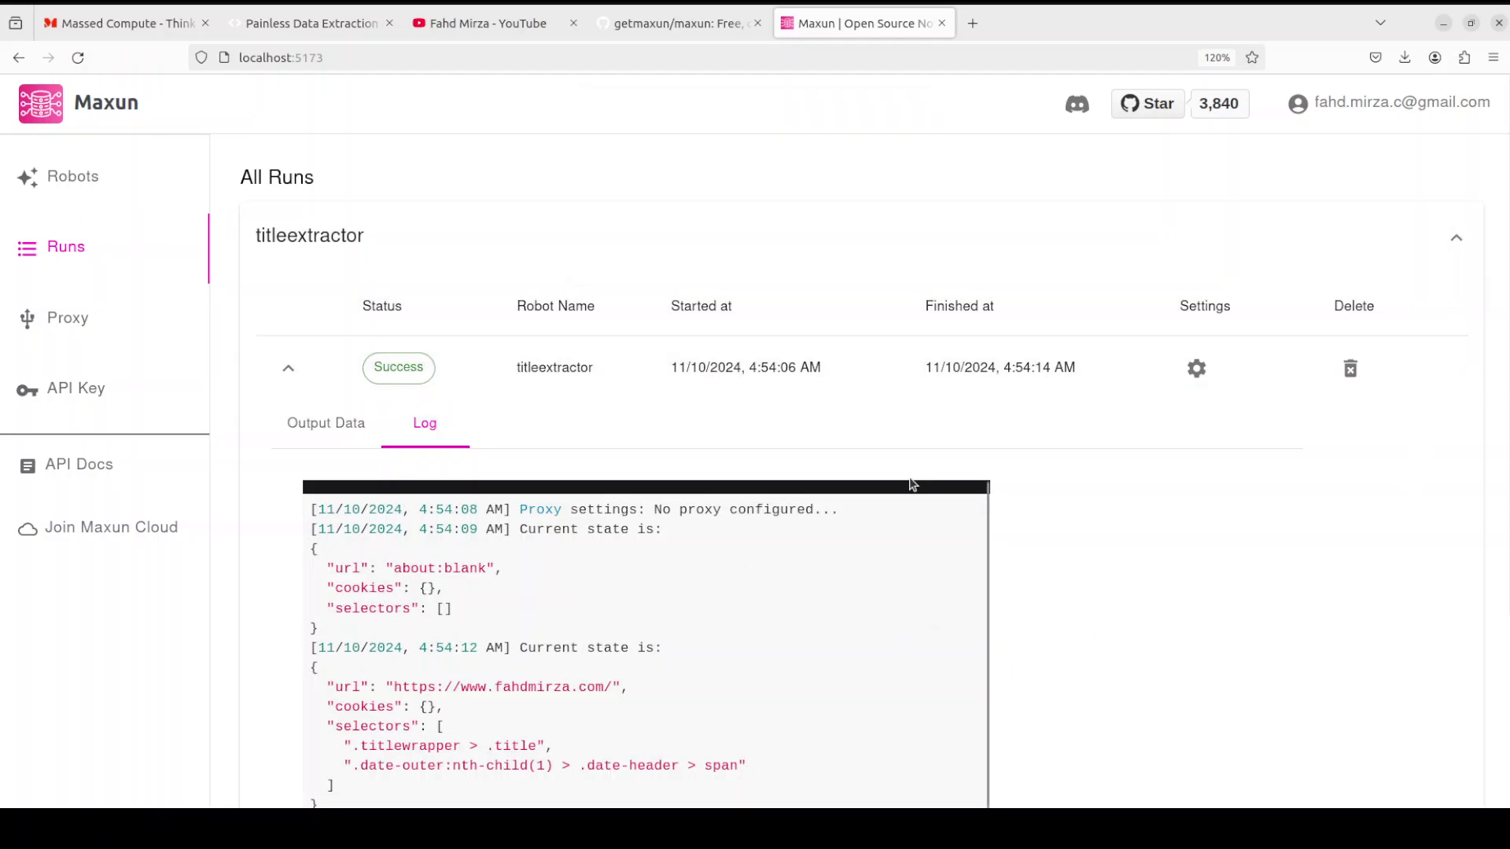
{"action": "left_click", "coordinate": [344, 427]}
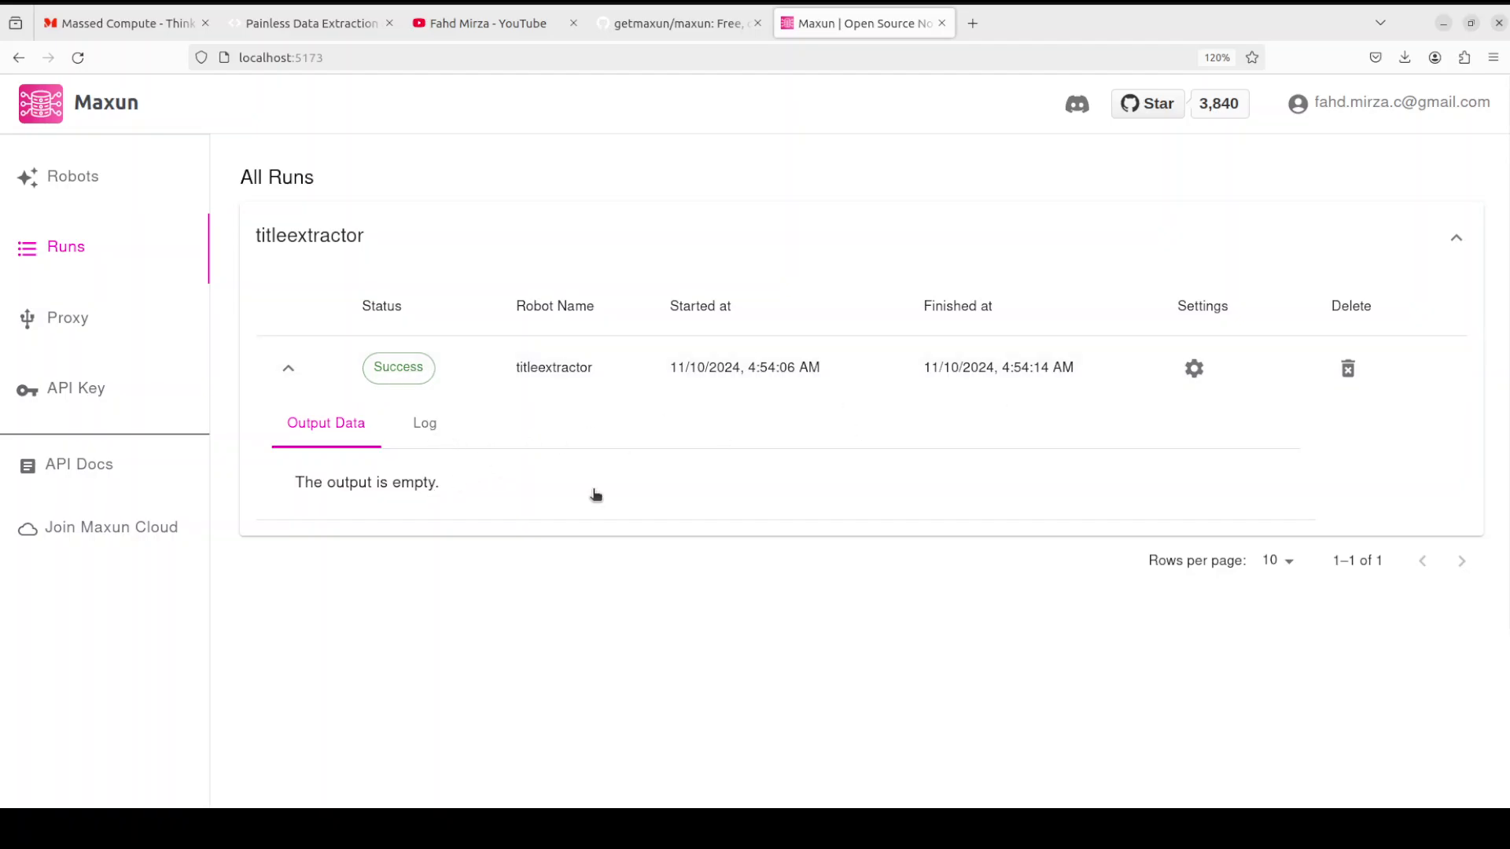
{"action": "left_click", "coordinate": [425, 423]}
{"action": "scroll", "coordinate": [743, 542], "scroll_direction": "down", "scroll_amount": 2}
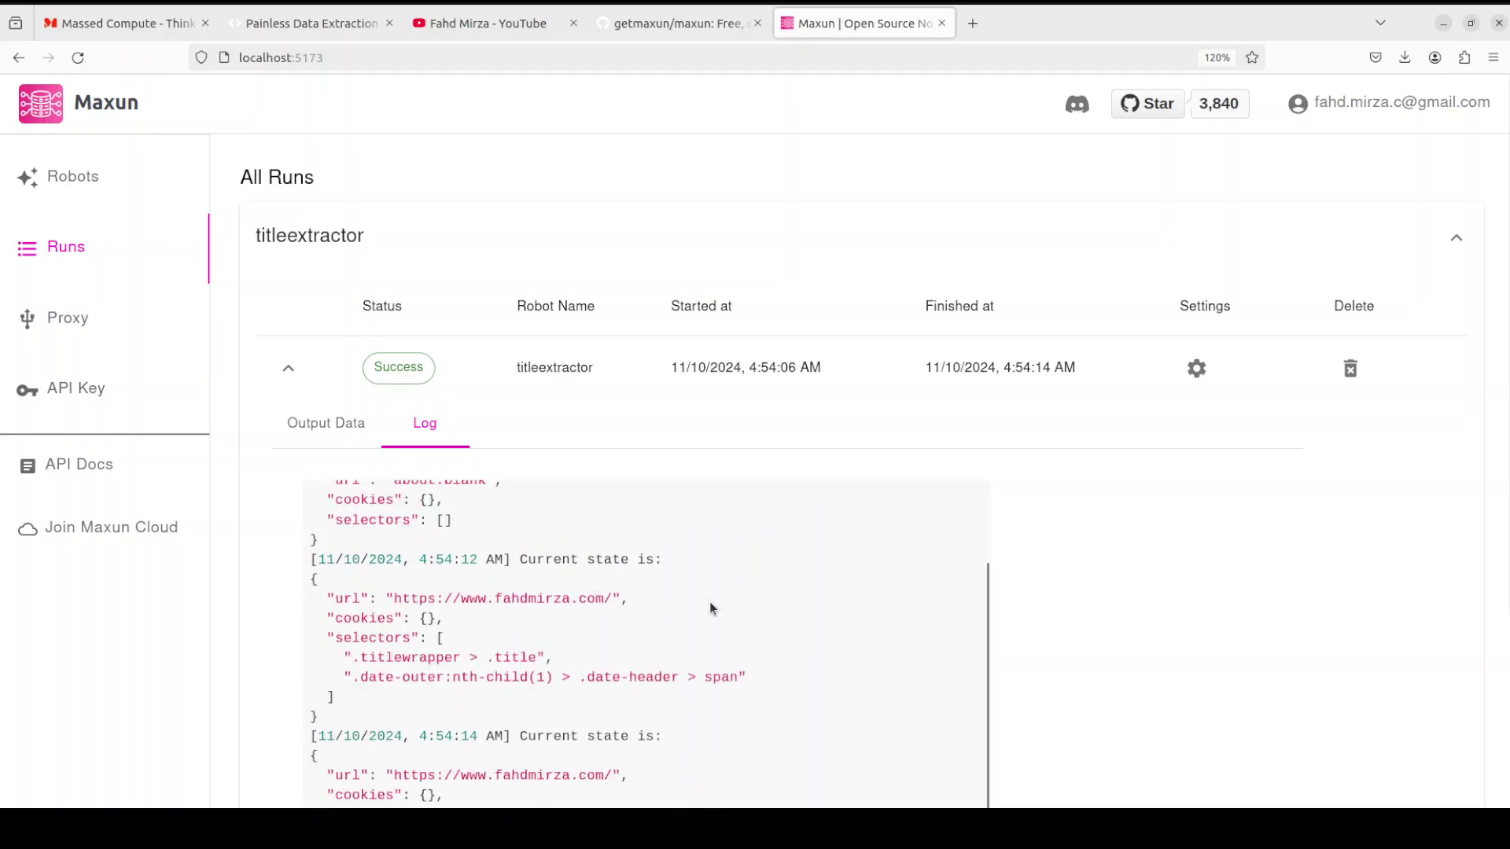
{"action": "scroll", "coordinate": [709, 601], "scroll_direction": "down", "scroll_amount": 1}
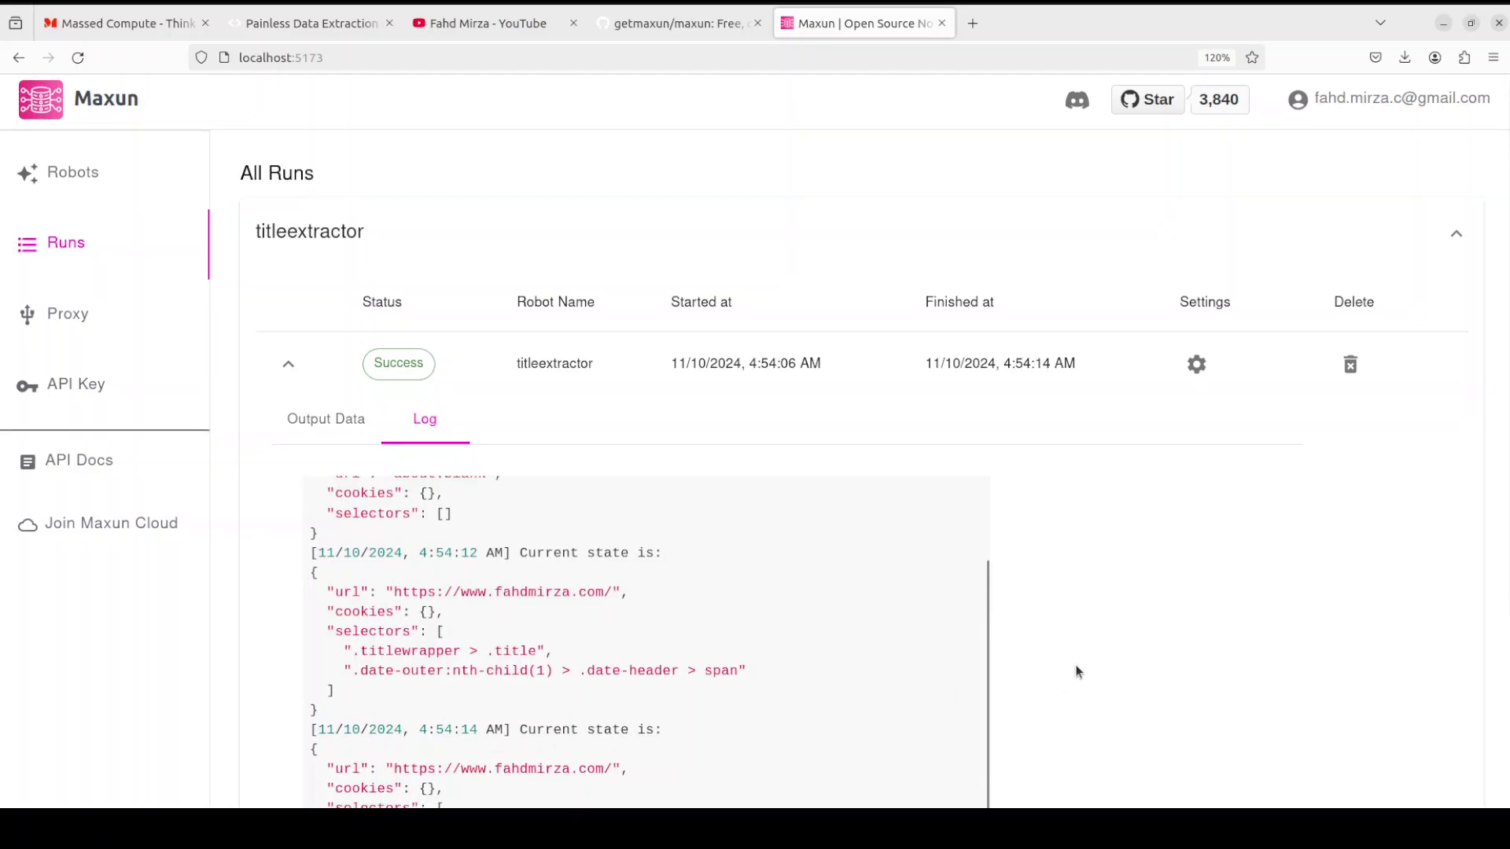
{"action": "scroll", "coordinate": [1075, 665], "scroll_direction": "down", "scroll_amount": 3}
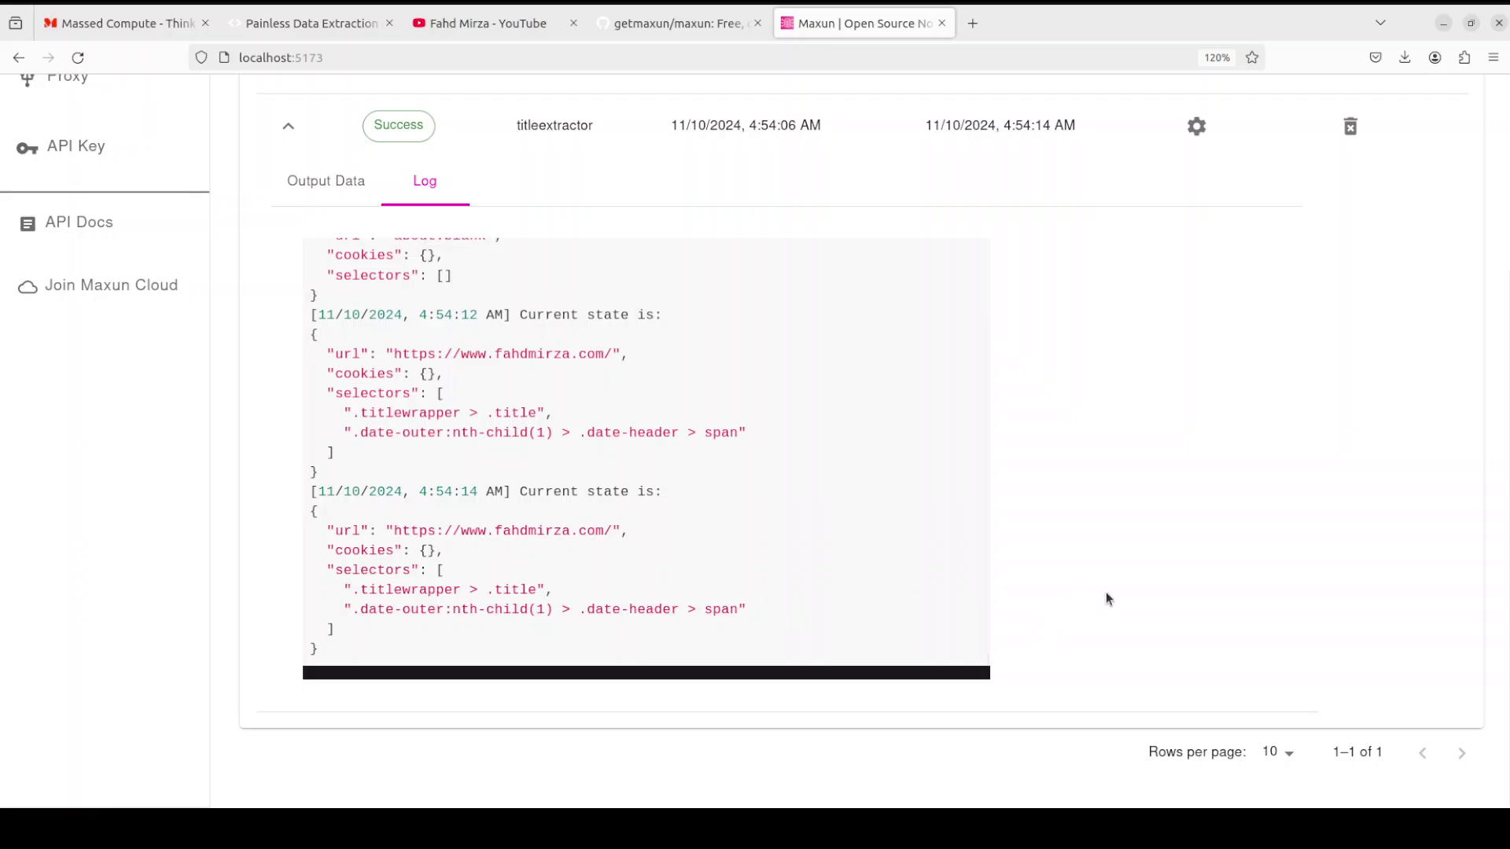
{"action": "scroll", "coordinate": [1107, 597], "scroll_direction": "up", "scroll_amount": 3}
{"action": "scroll", "coordinate": [734, 546], "scroll_direction": "up", "scroll_amount": 2}
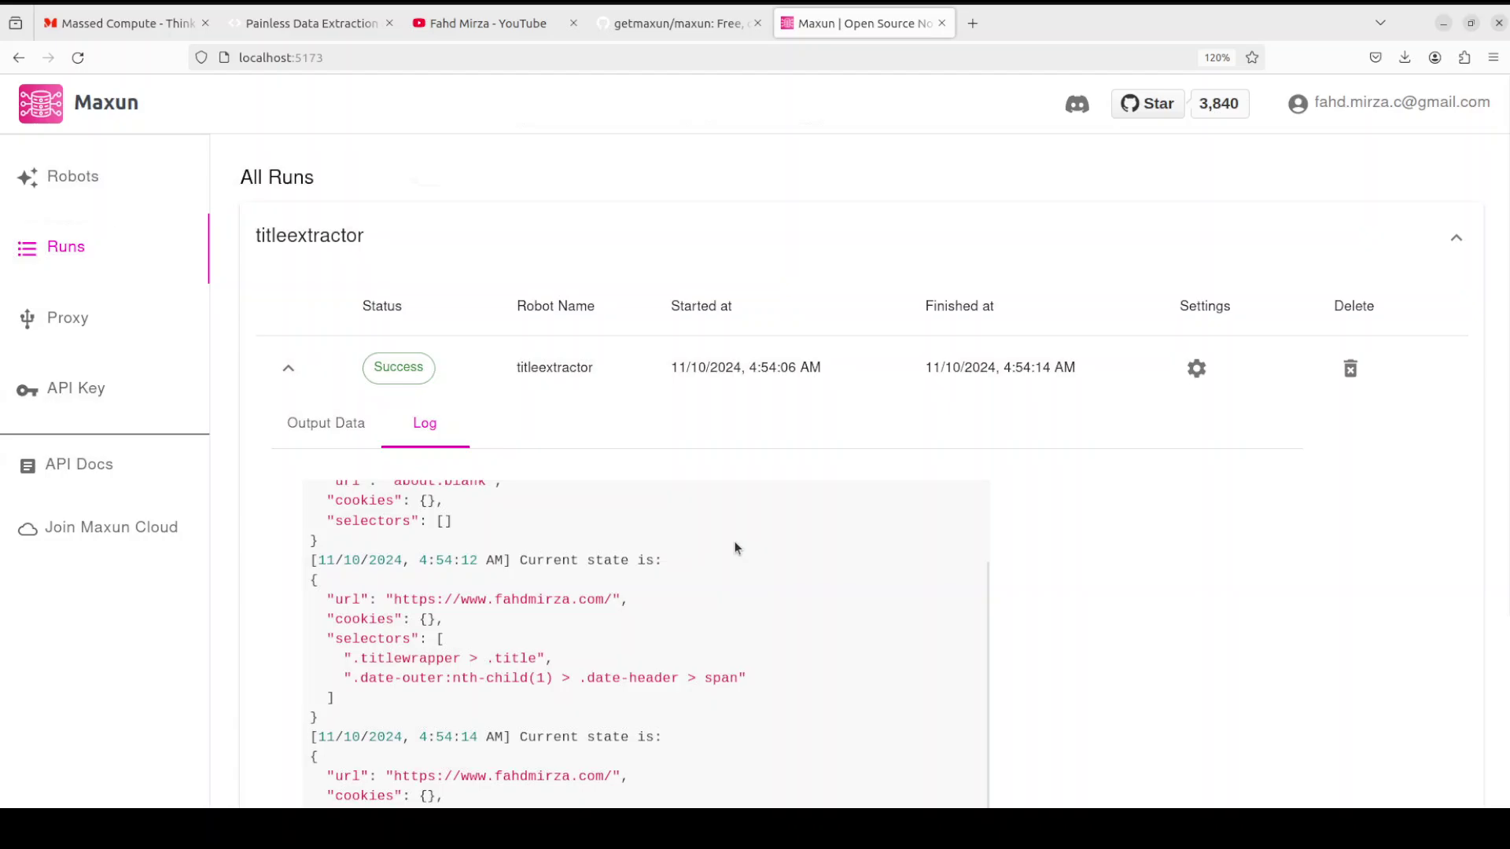
Check the run's details, then return to the My Robots list.
{"action": "left_click", "coordinate": [1195, 369]}
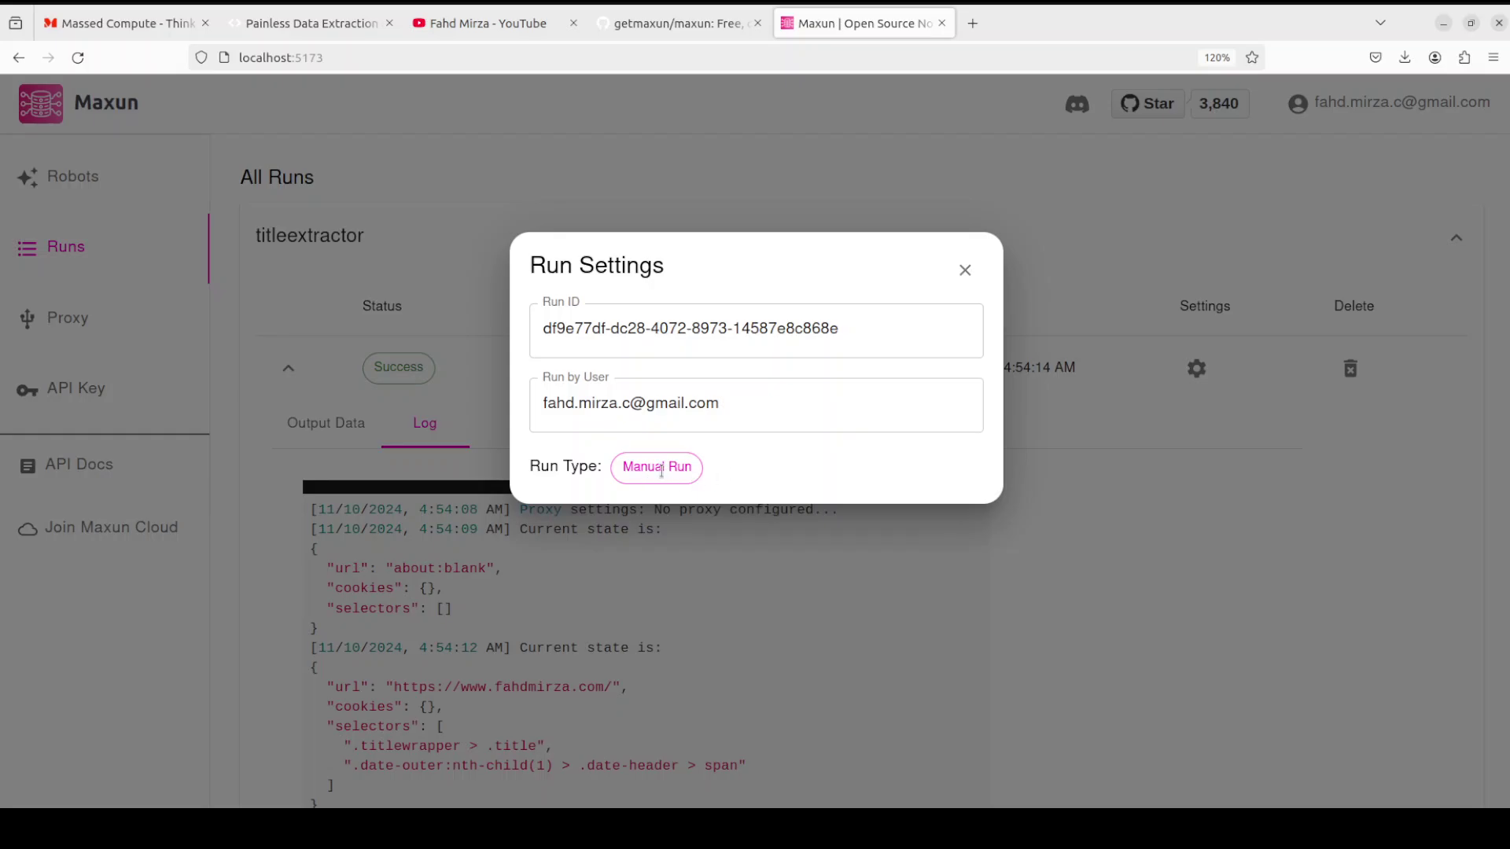
{"action": "left_click", "coordinate": [964, 270]}
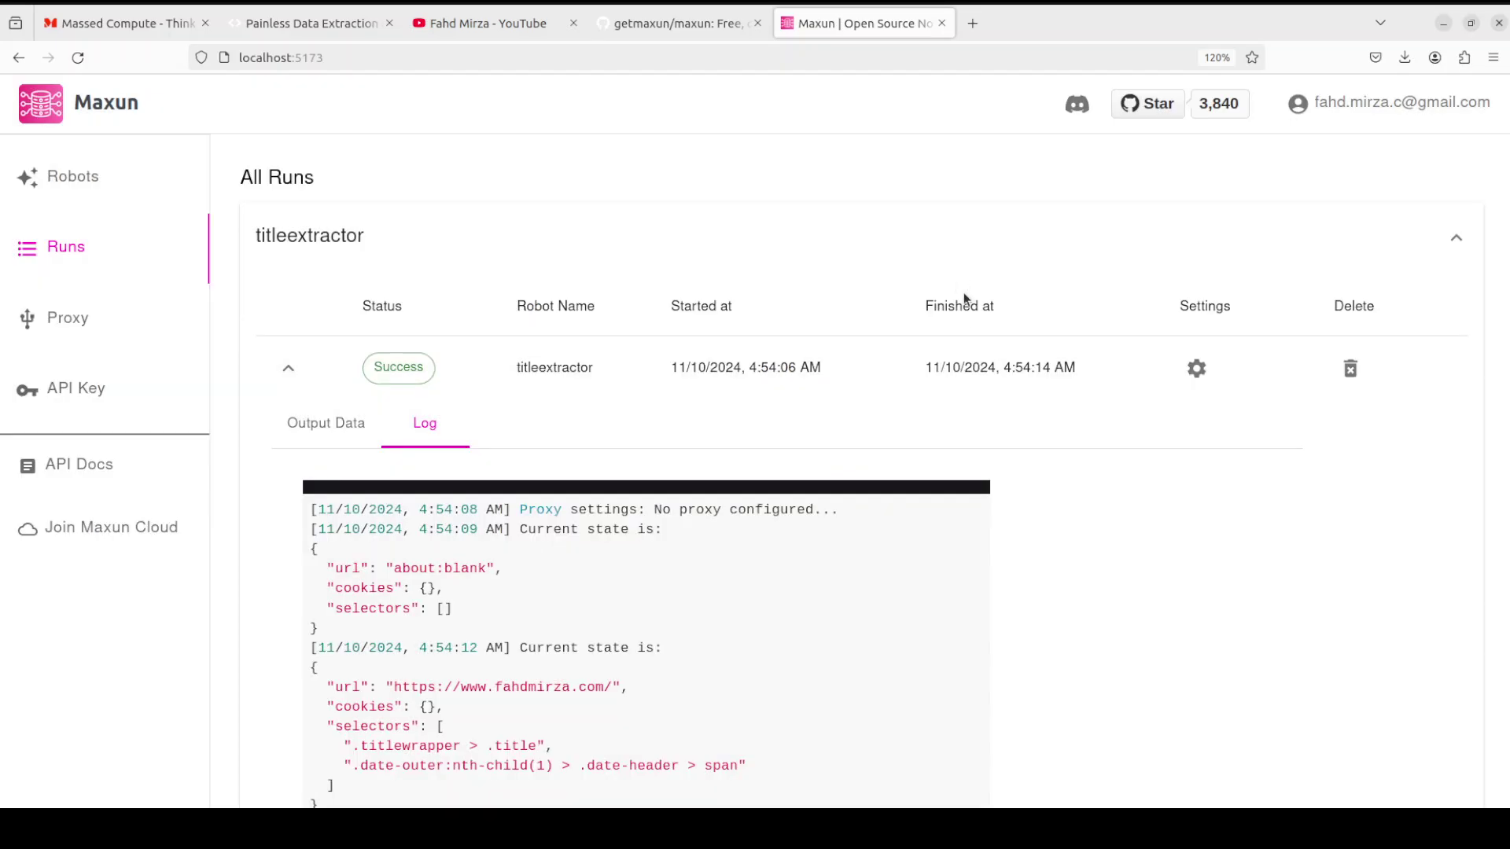
{"action": "left_click", "coordinate": [87, 177]}
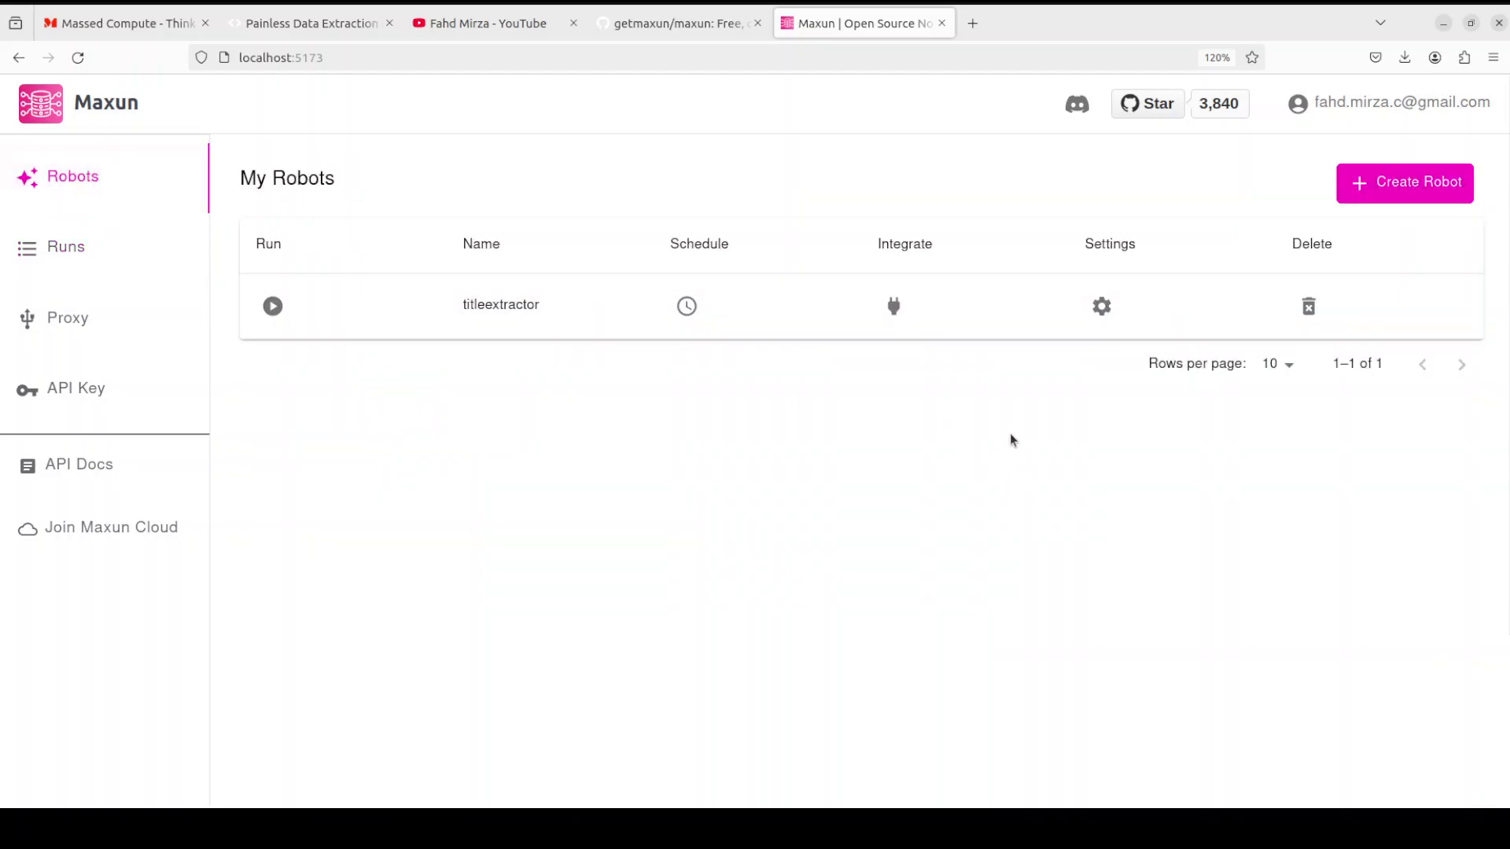
Review titleextractor's schedule interval units, keeping HOURS and closing without saving.
{"action": "left_click", "coordinate": [684, 306]}
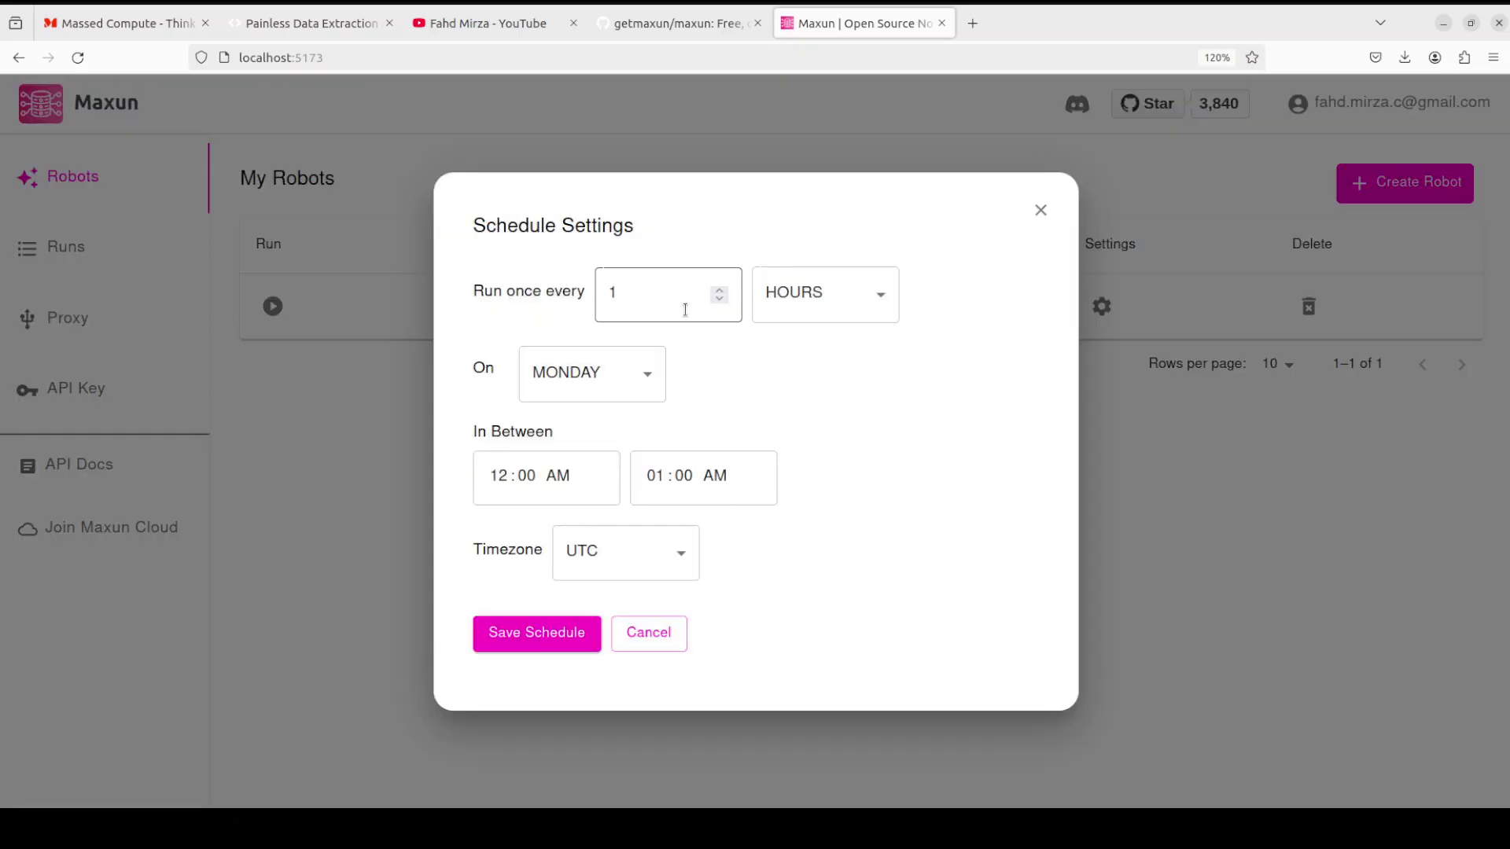
{"action": "left_click", "coordinate": [878, 298]}
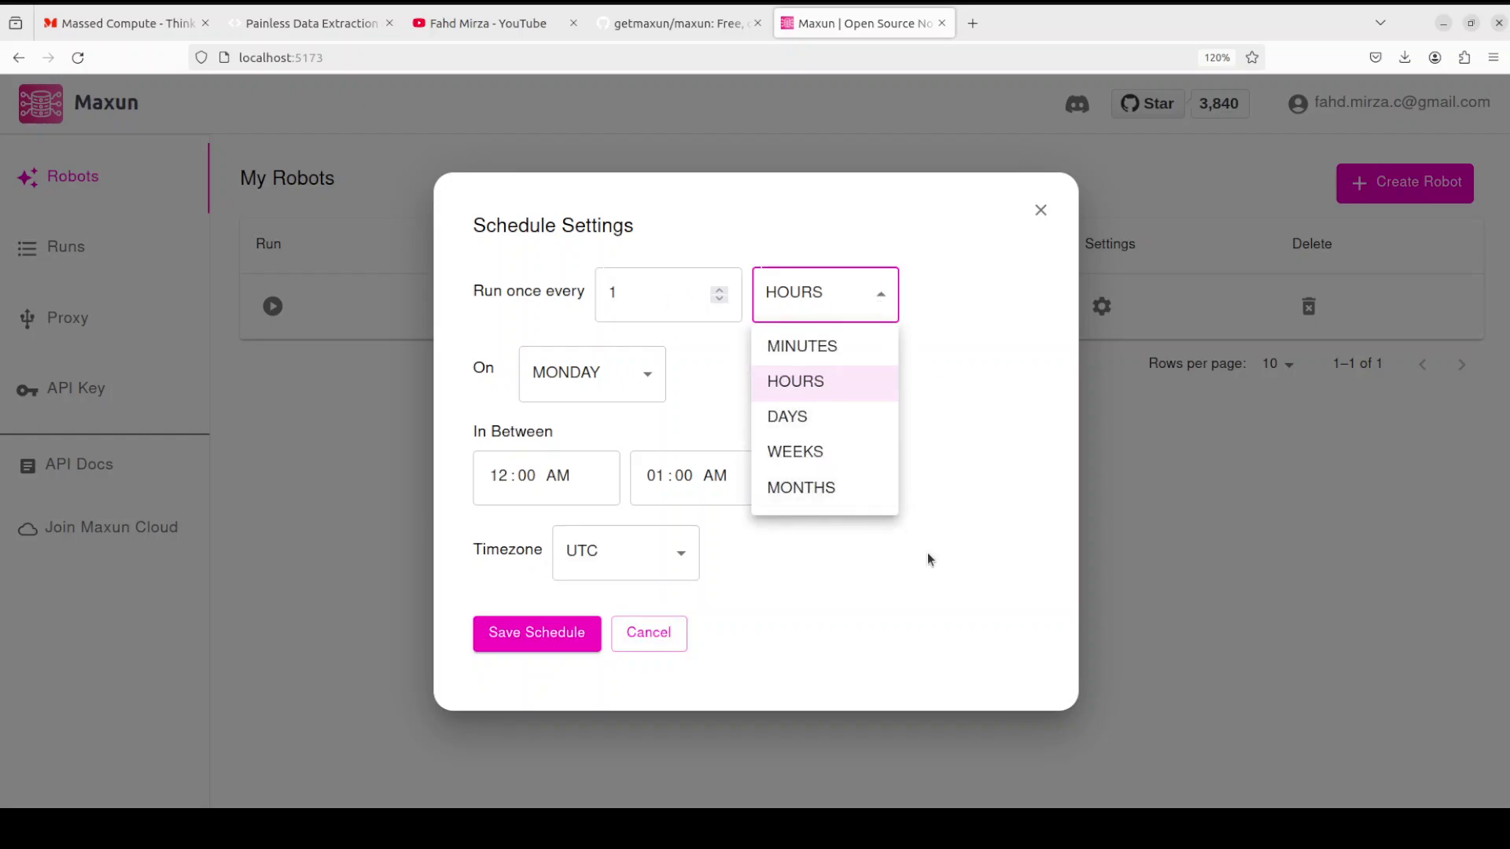
{"action": "left_click", "coordinate": [1040, 214]}
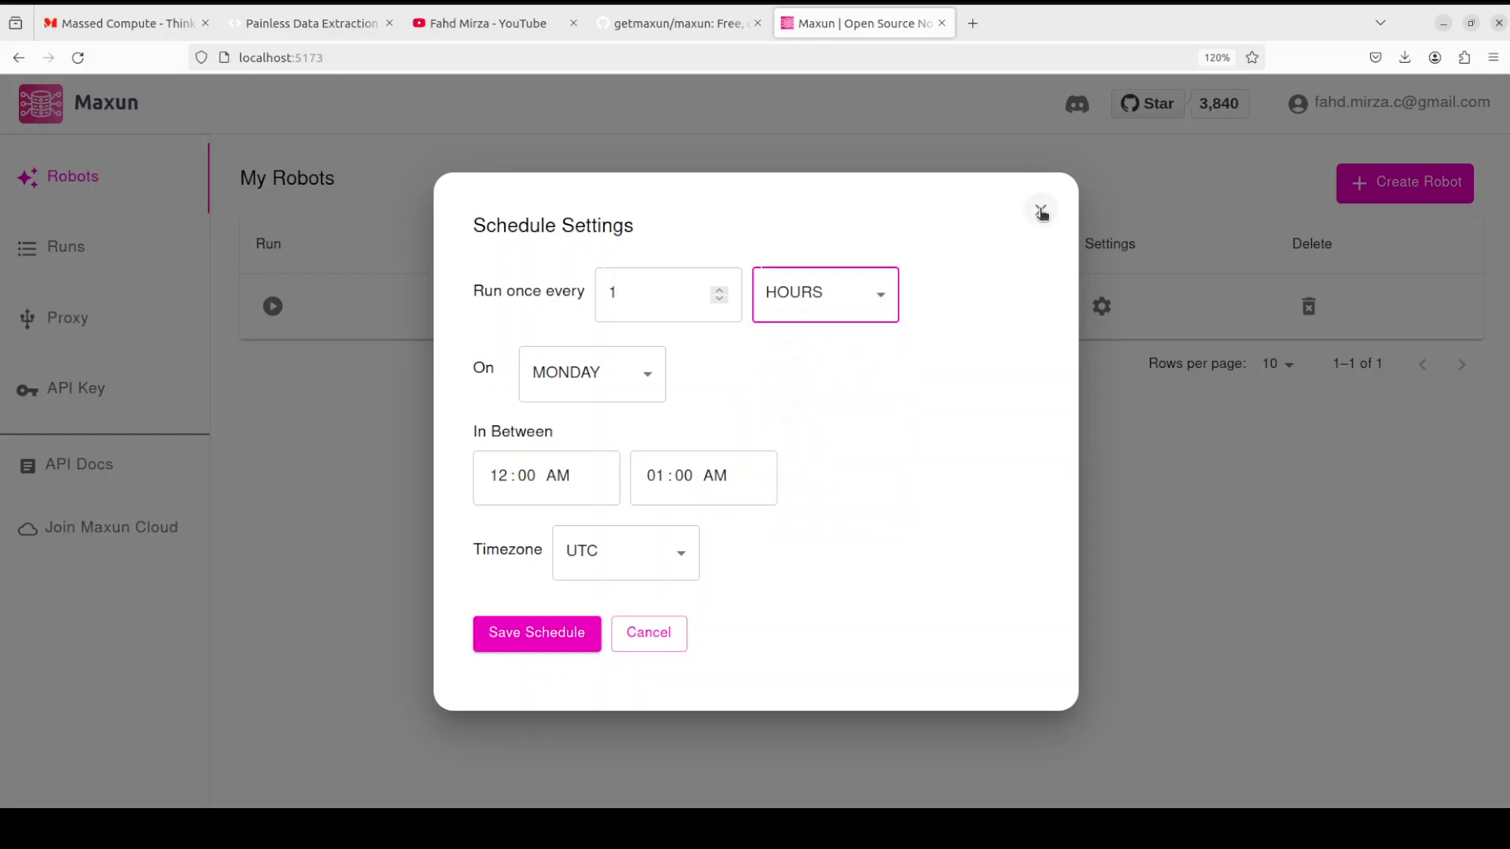
{"action": "left_click", "coordinate": [1041, 213]}
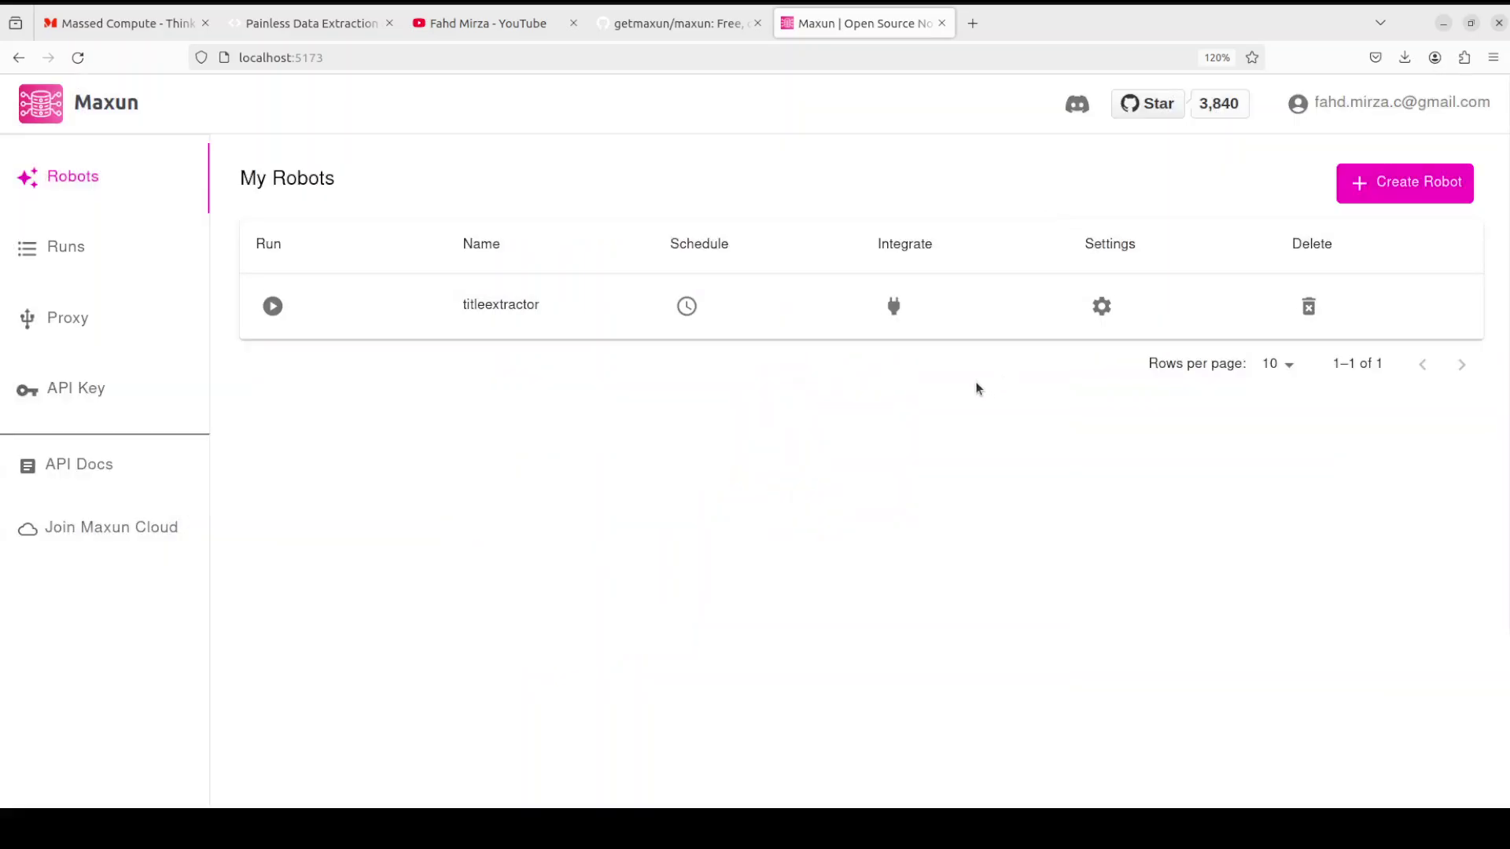
Glance at the Google Sheet integration options, then bring up titleextractor's Robot Settings.
{"action": "left_click", "coordinate": [893, 307]}
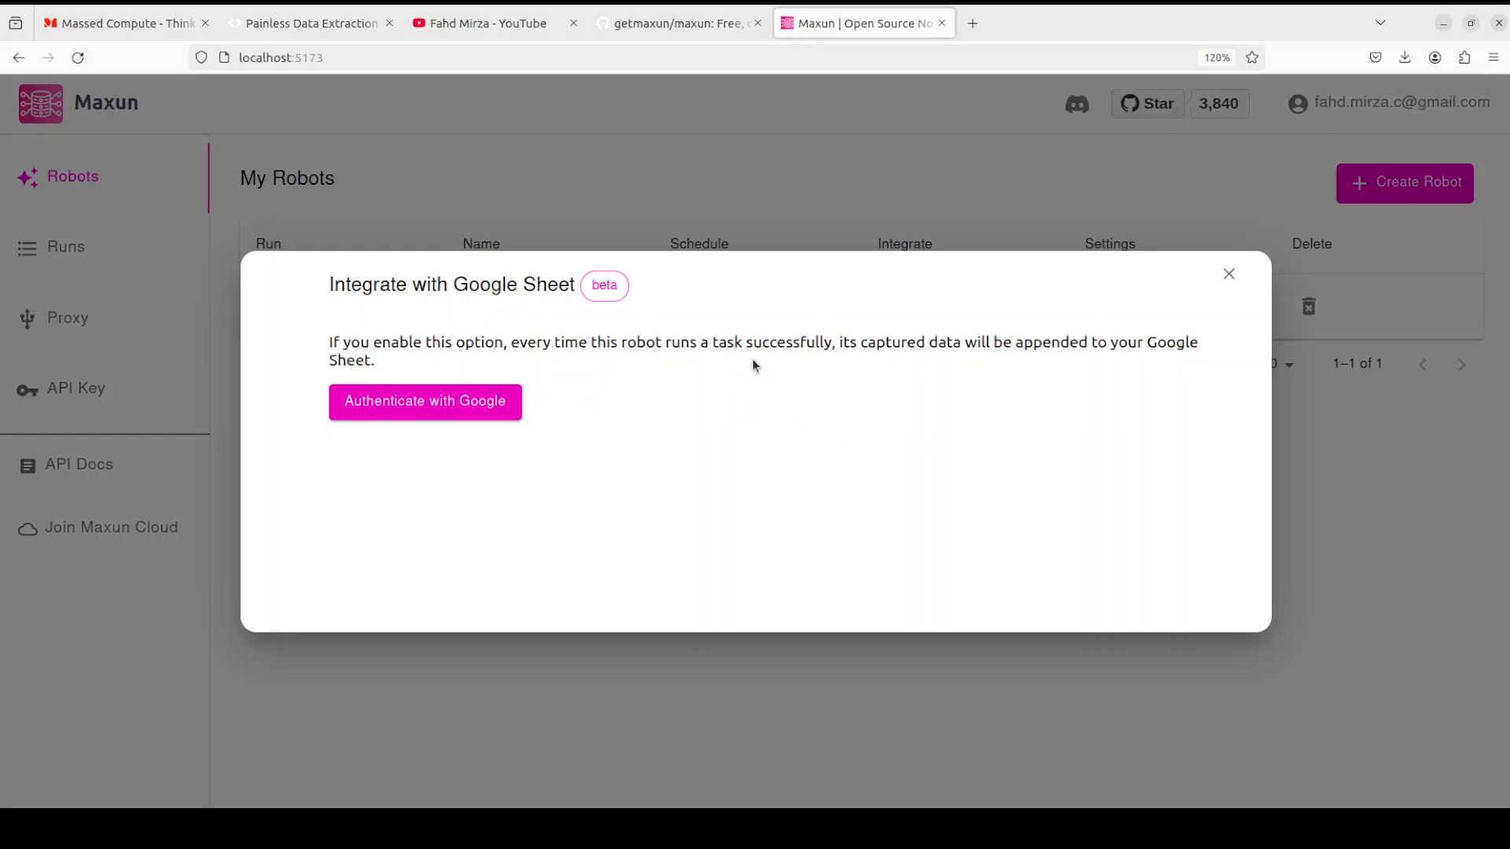
{"action": "left_click", "coordinate": [1229, 275]}
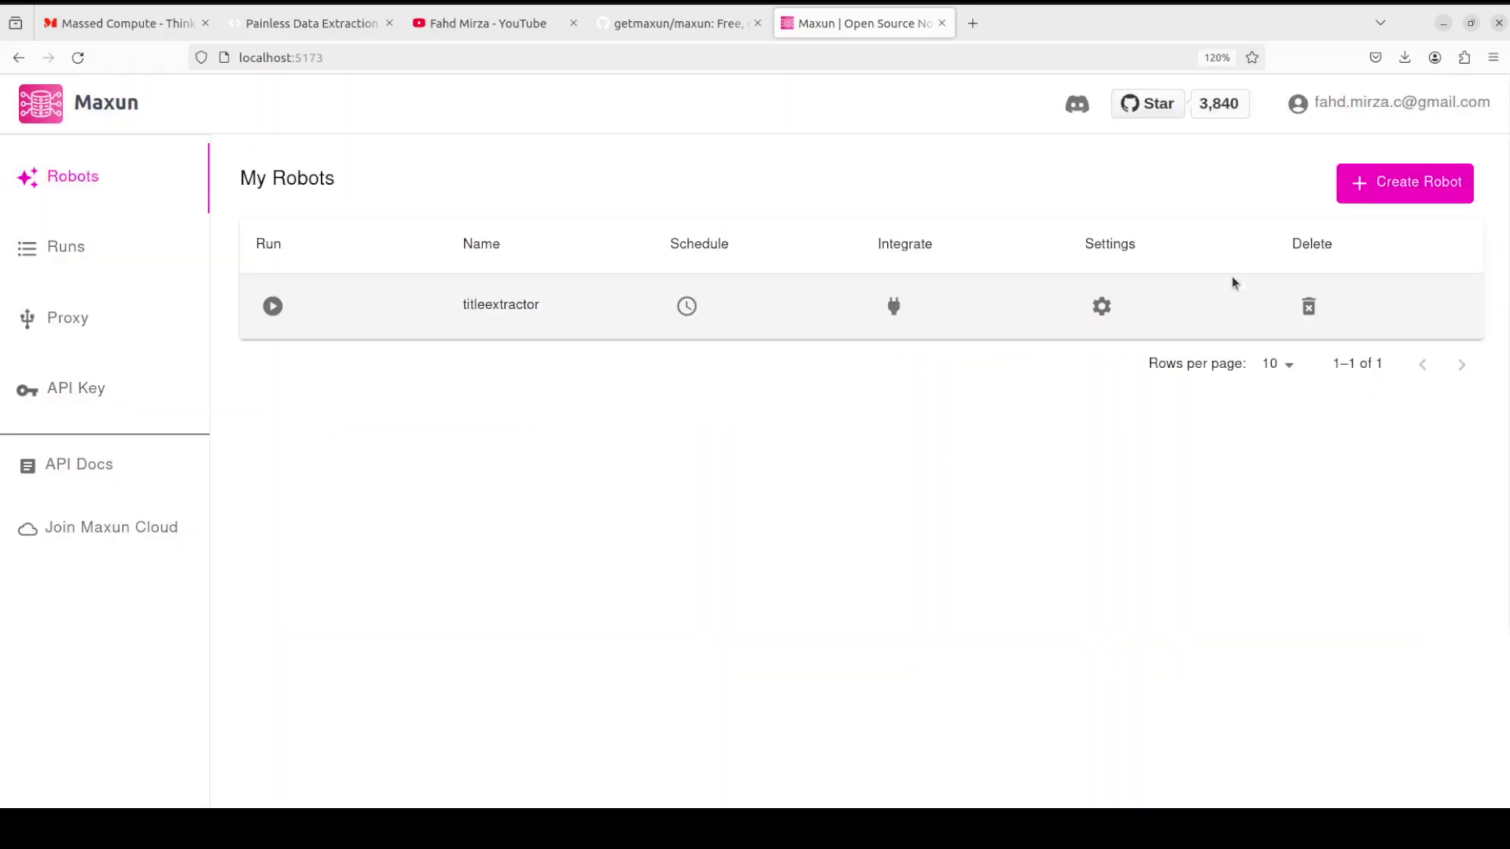
{"action": "left_click", "coordinate": [1101, 307]}
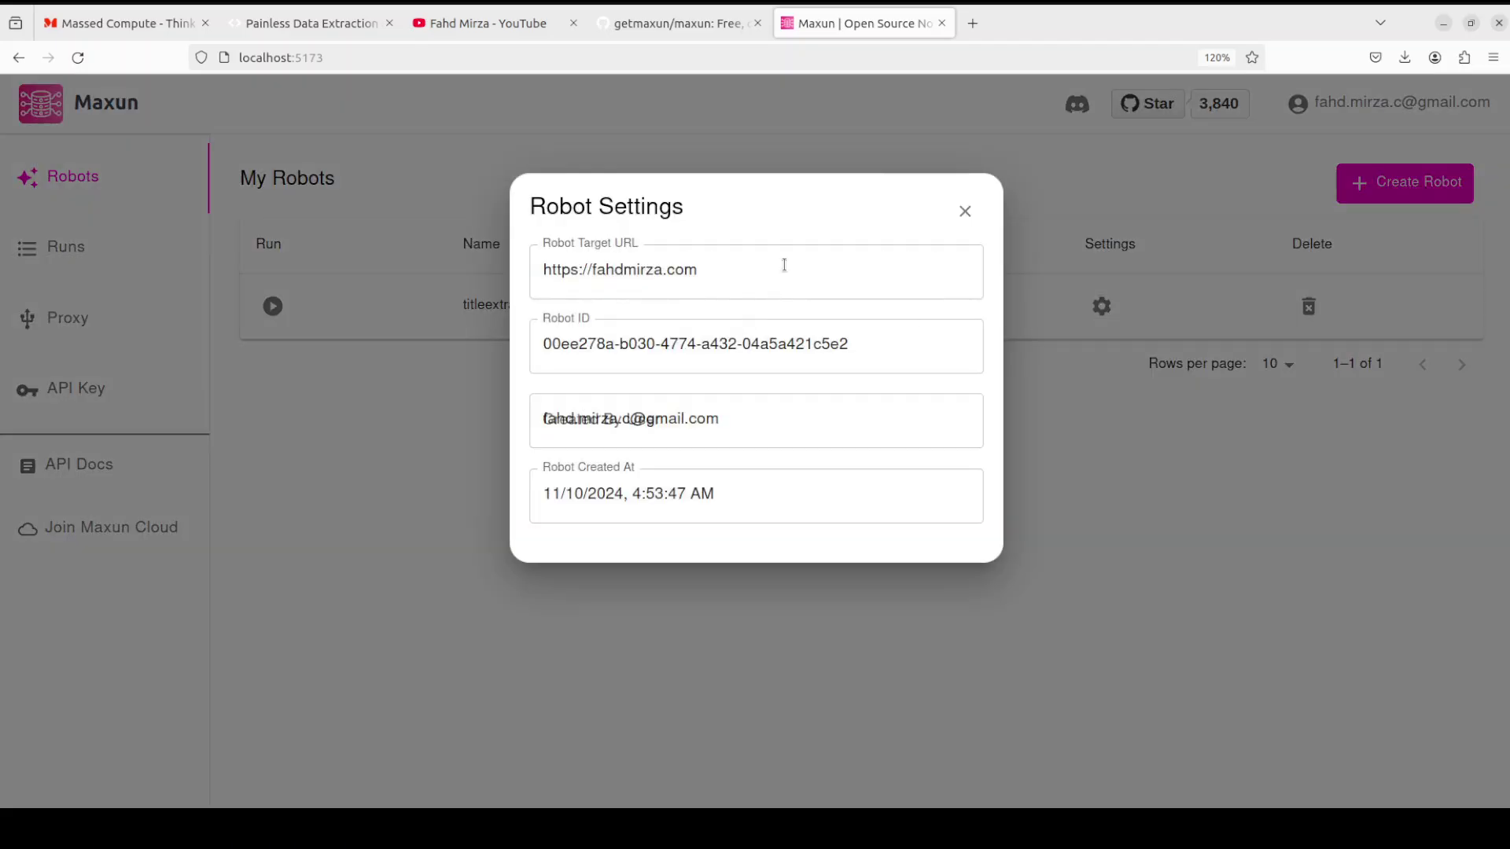
Close titleextractor's Robot Settings dialog to return to My Robots.
{"action": "left_click", "coordinate": [965, 211]}
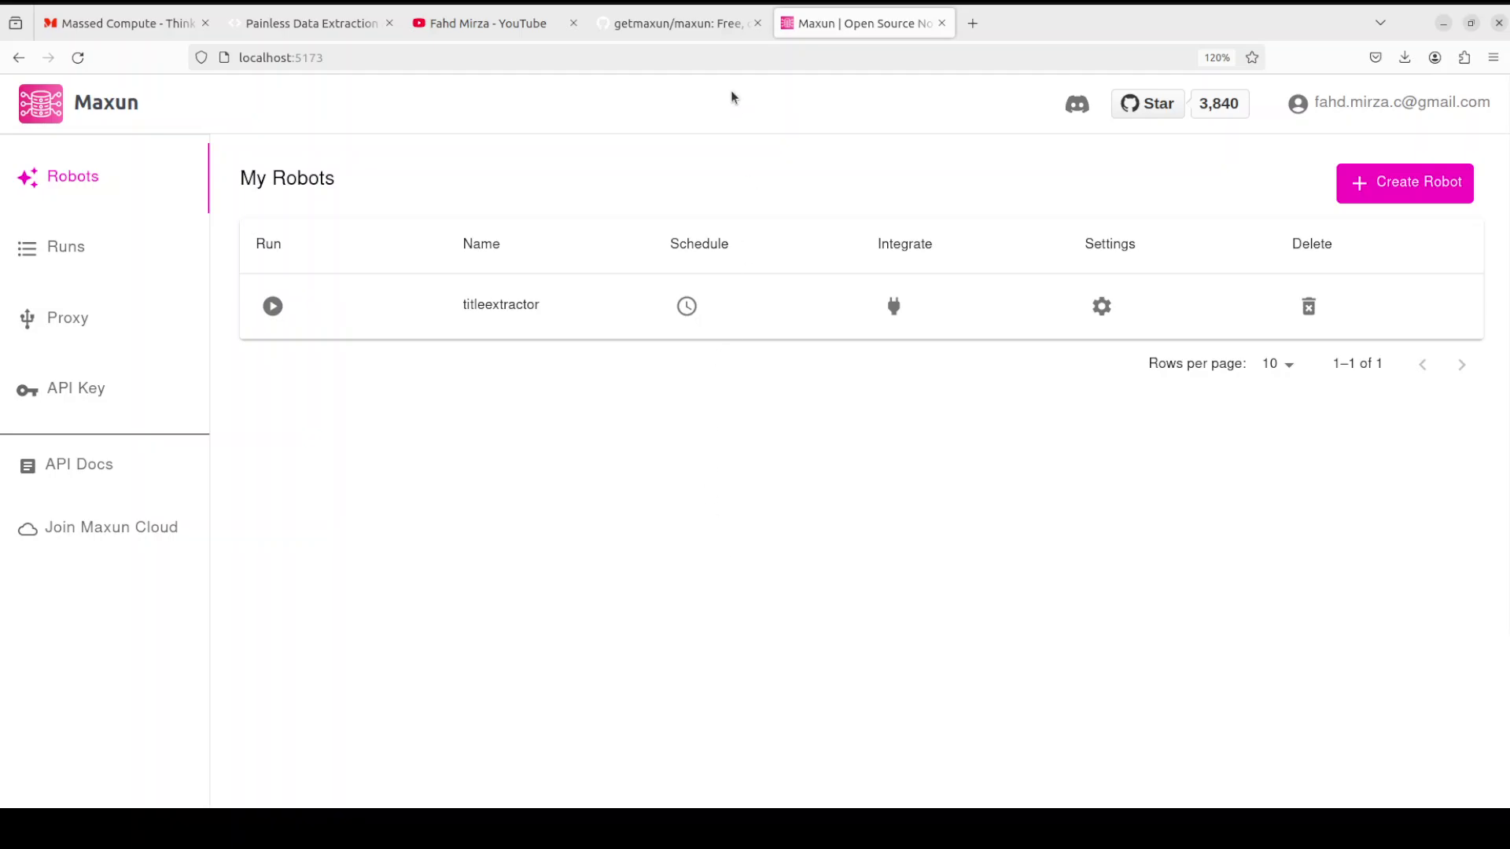
Move via the getmaxun GitHub tab to the YouTube tab with 'opendevin' results.
{"action": "left_click", "coordinate": [688, 26]}
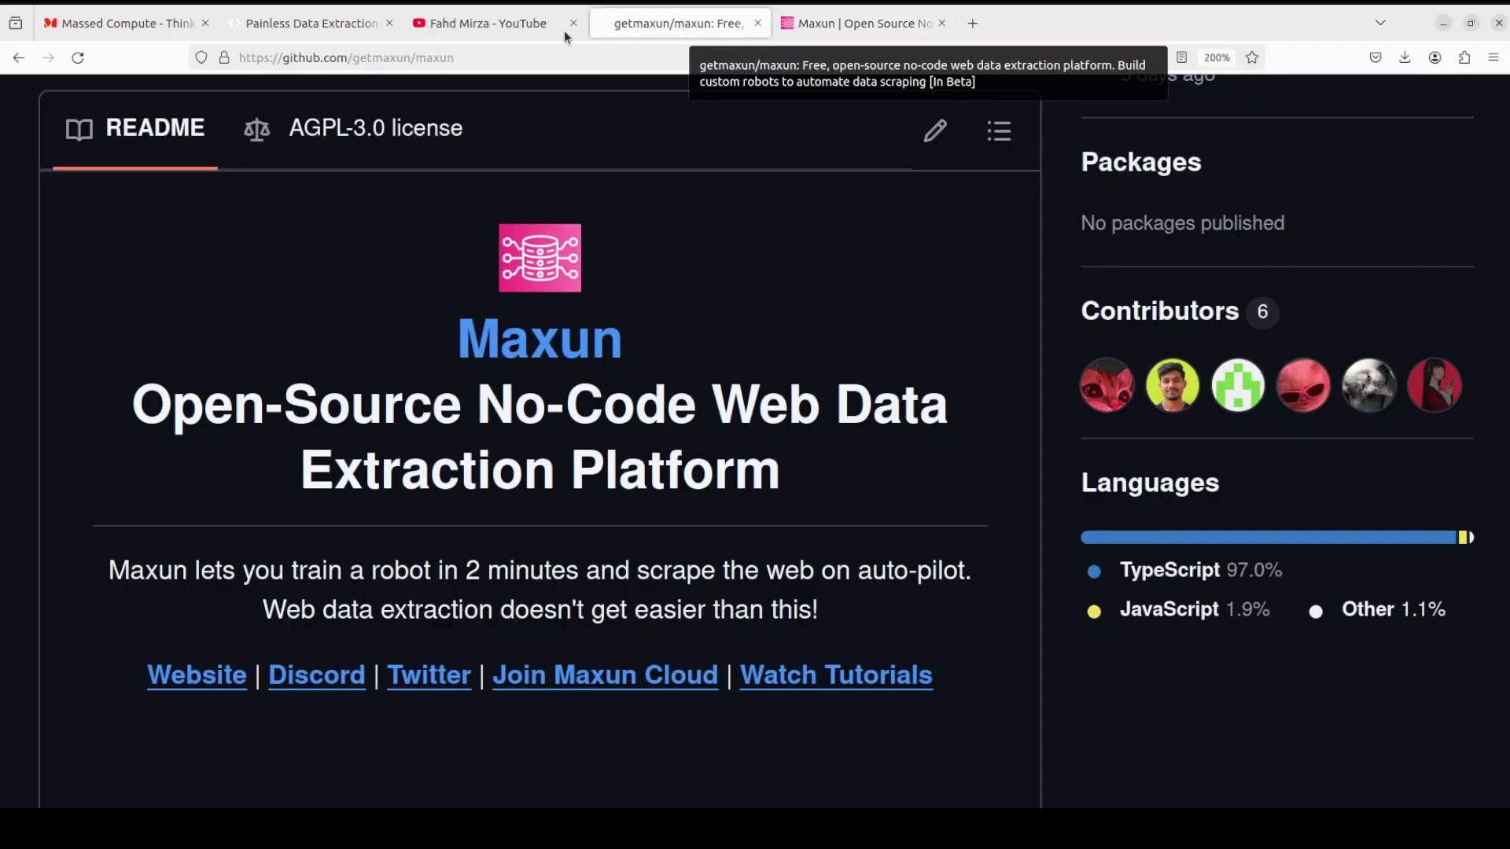
{"action": "left_click", "coordinate": [488, 24]}
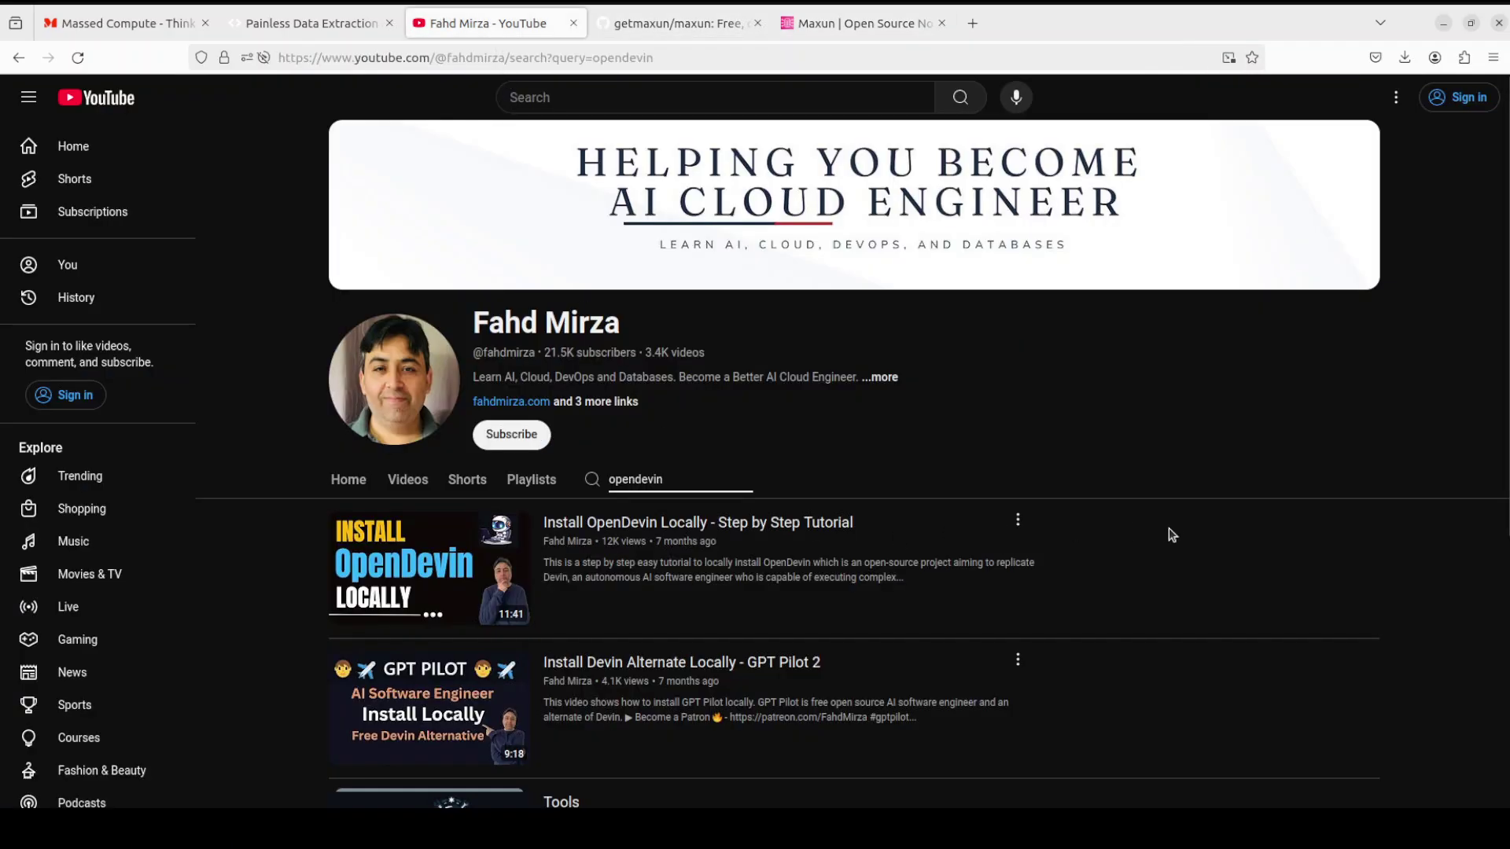